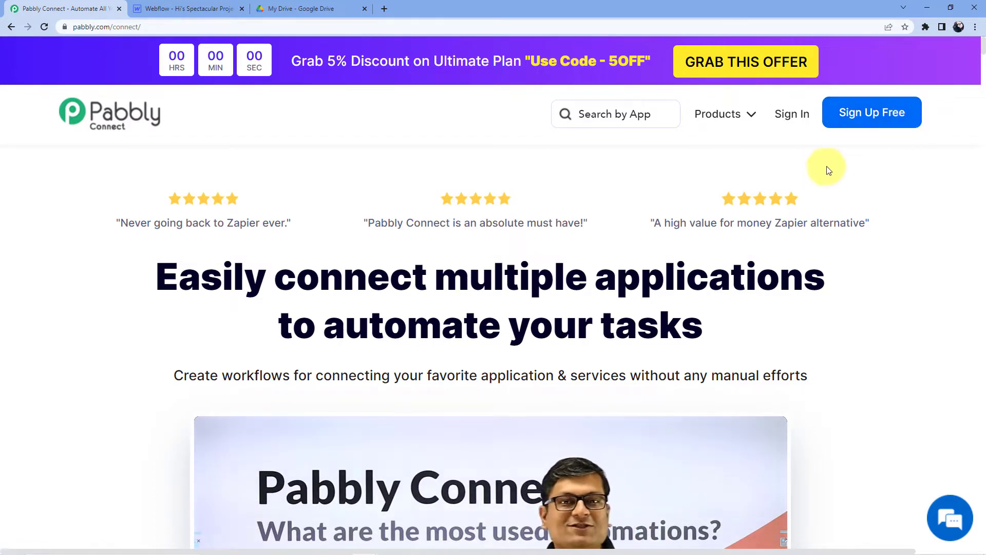
- Sign in to the Pabbly account with the saved credentials and open Pabbly Connect
left_click(798, 117)
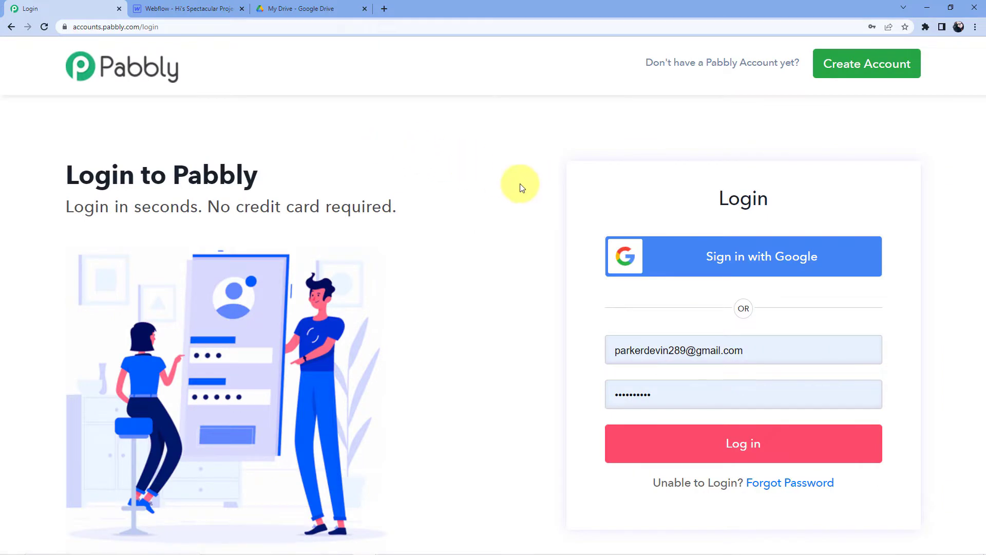
left_click(656, 447)
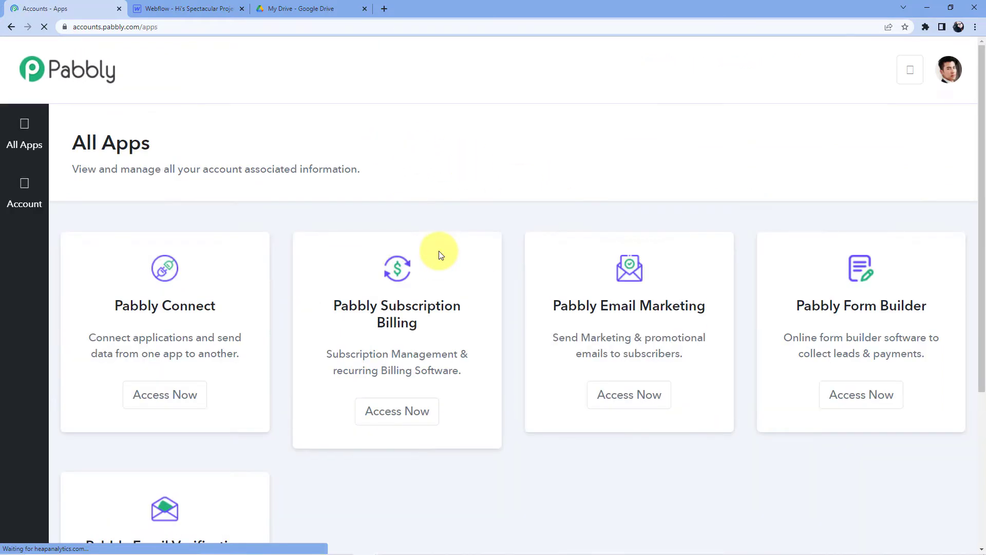
left_click(165, 396)
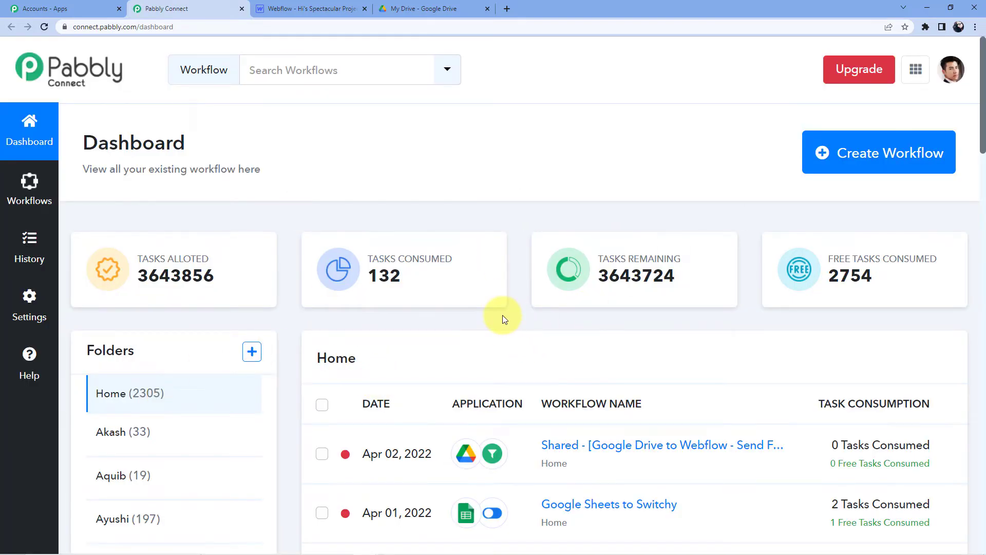
- Create a new workflow named "Google Drive to Webflow"
scroll(502, 315, "down", 8)
scroll(544, 279, "up", 8)
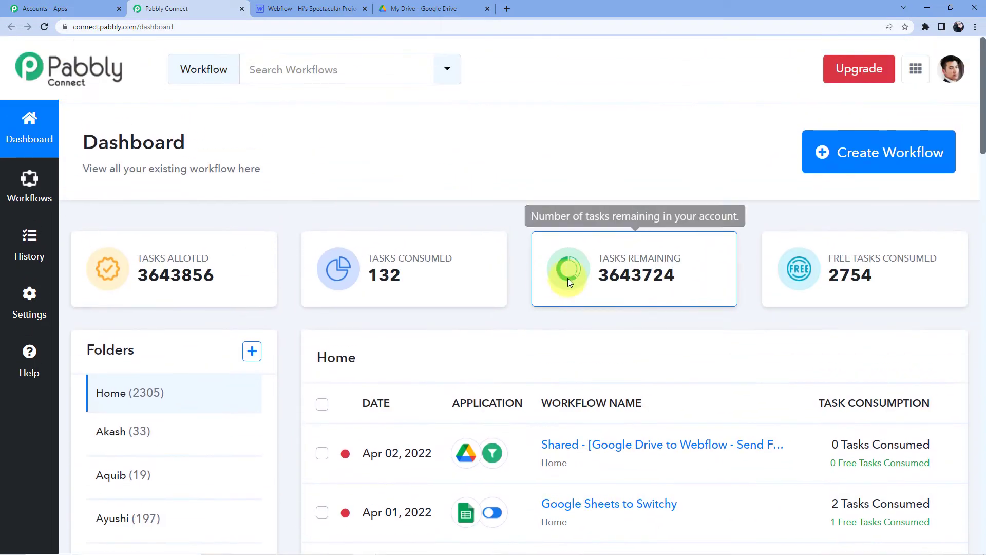
left_click(835, 164)
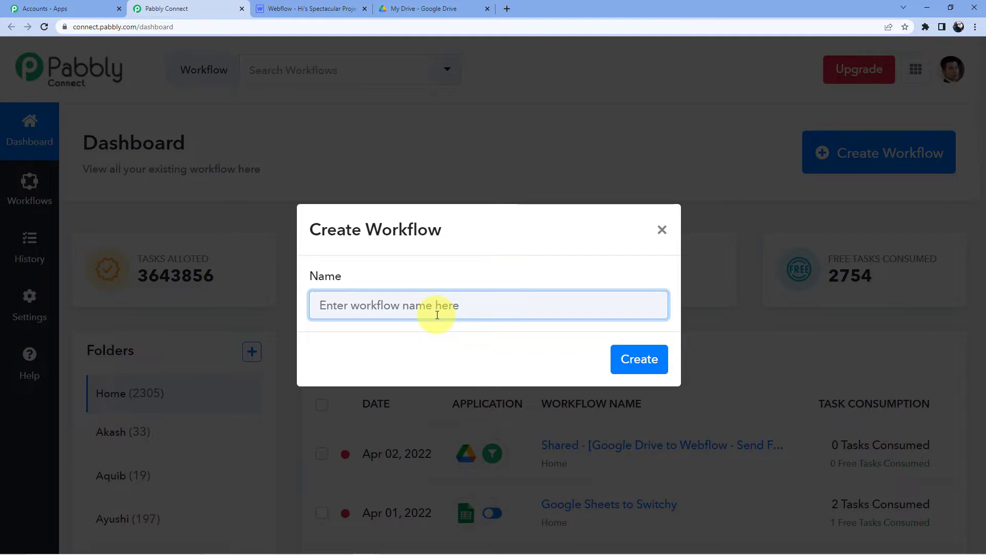
left_click(437, 306)
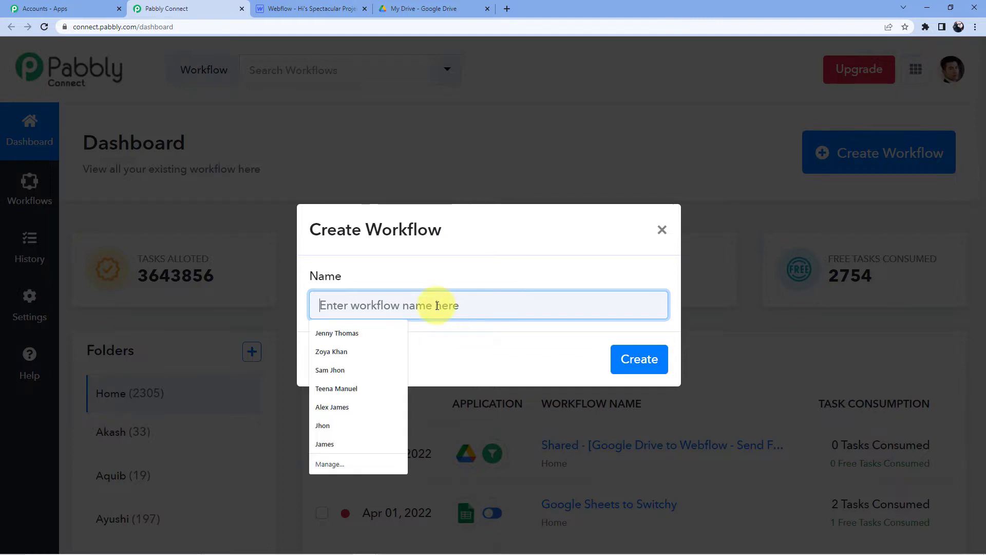
type("Google Drive to Webflow")
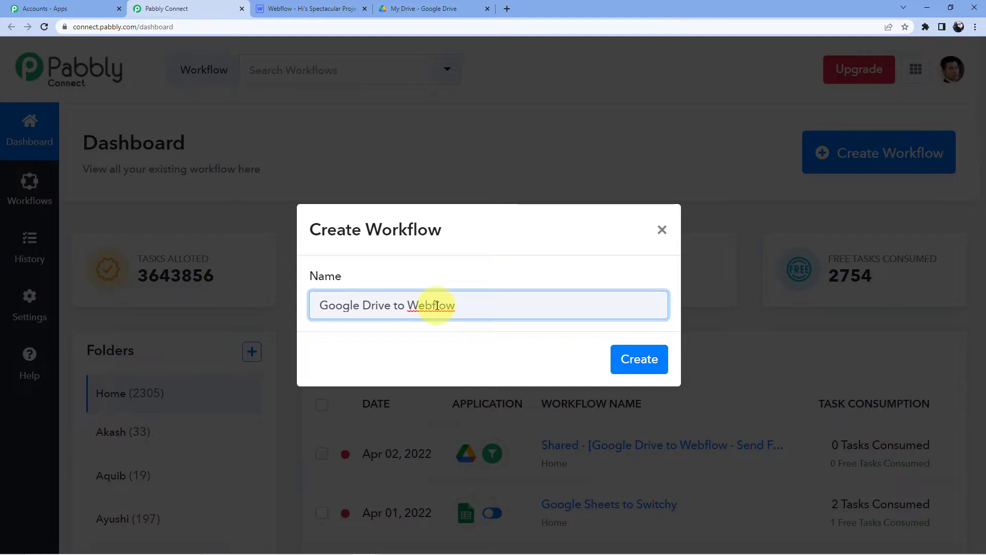
left_click(635, 358)
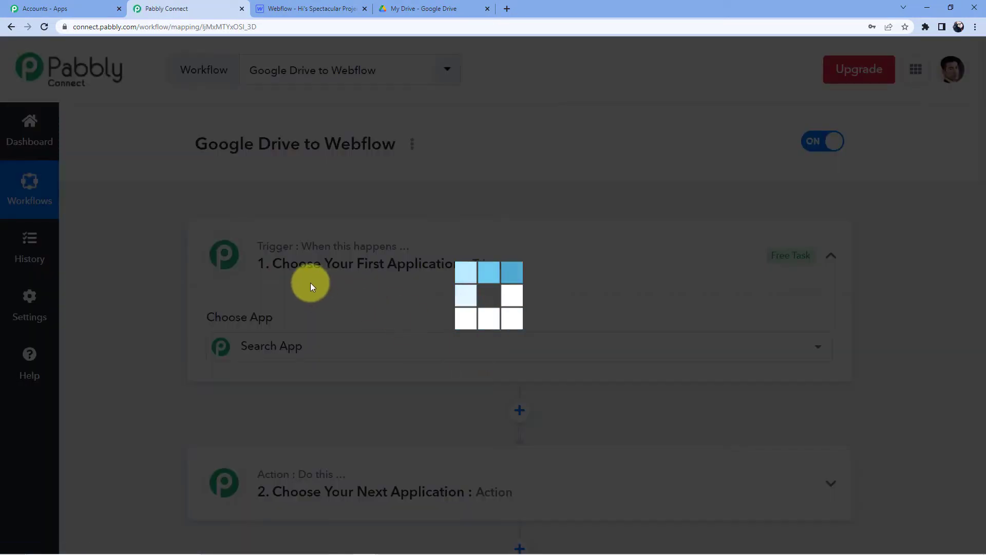
- Look over the trigger and action sections of the new workflow
scroll(312, 288, "down", 1)
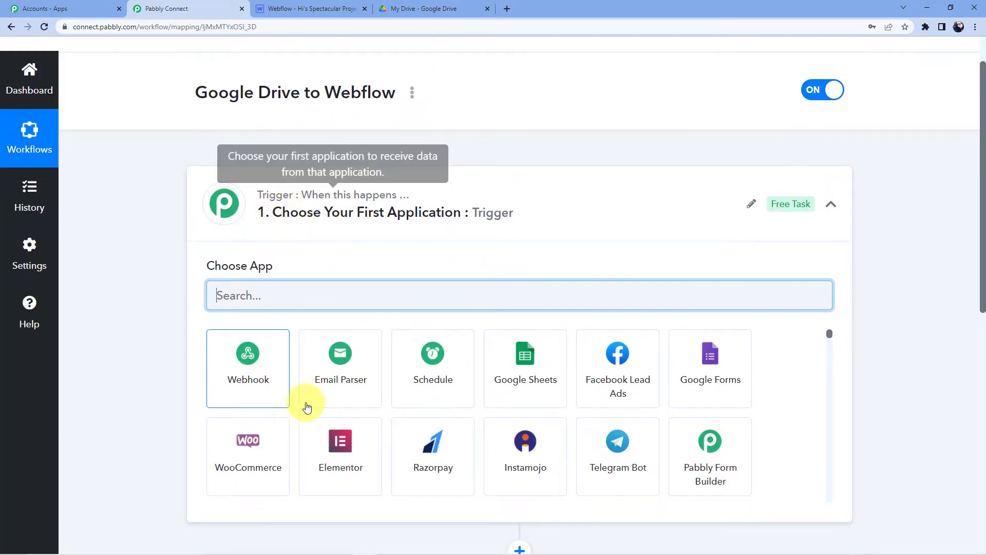
scroll(293, 385, "down", 5)
scroll(231, 478, "down", 5)
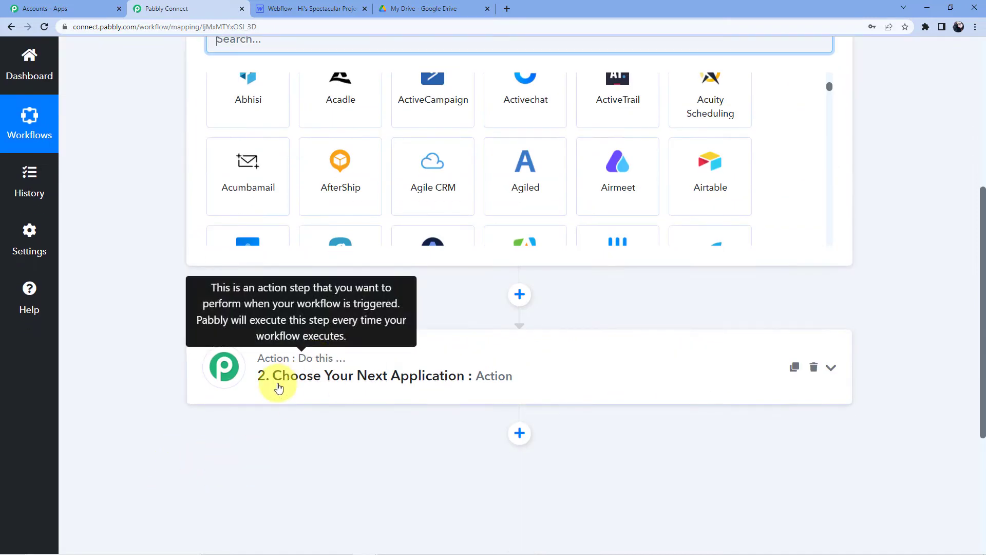
scroll(278, 386, "up", 6)
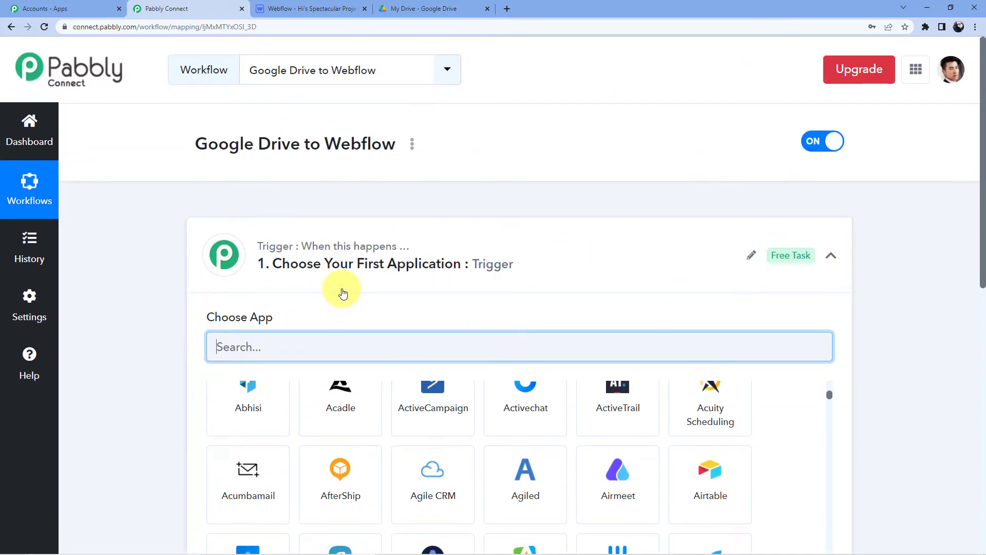
scroll(100, 363, "down", 1)
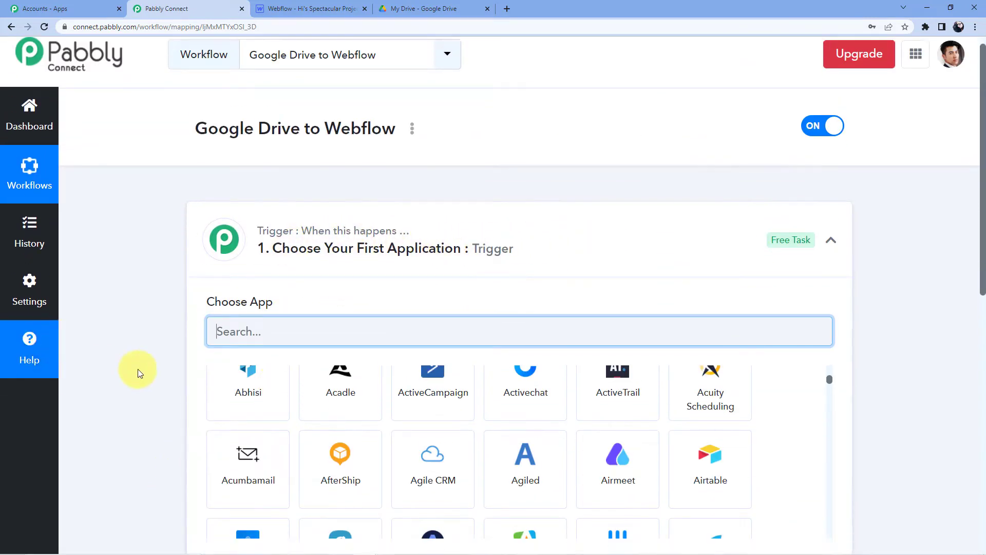
scroll(101, 364, "down", 5)
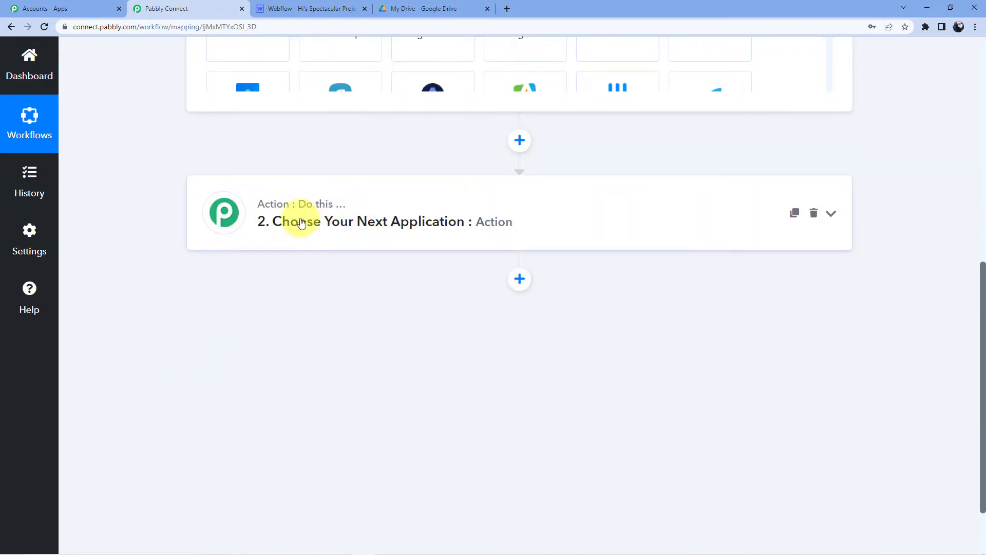
scroll(300, 221, "up", 5)
scroll(363, 246, "down", 2)
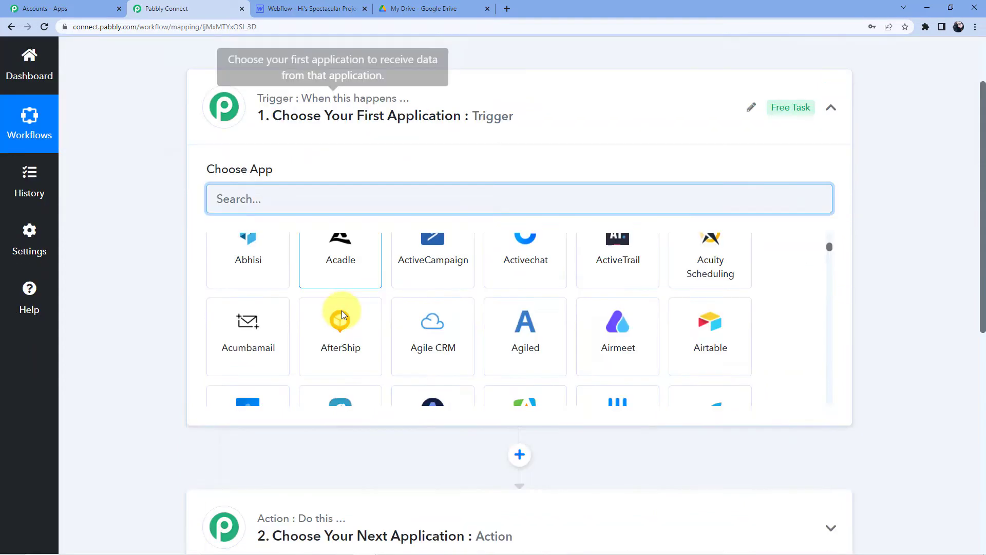
scroll(342, 309, "down", 5)
scroll(343, 266, "up", 5)
scroll(289, 326, "down", 1)
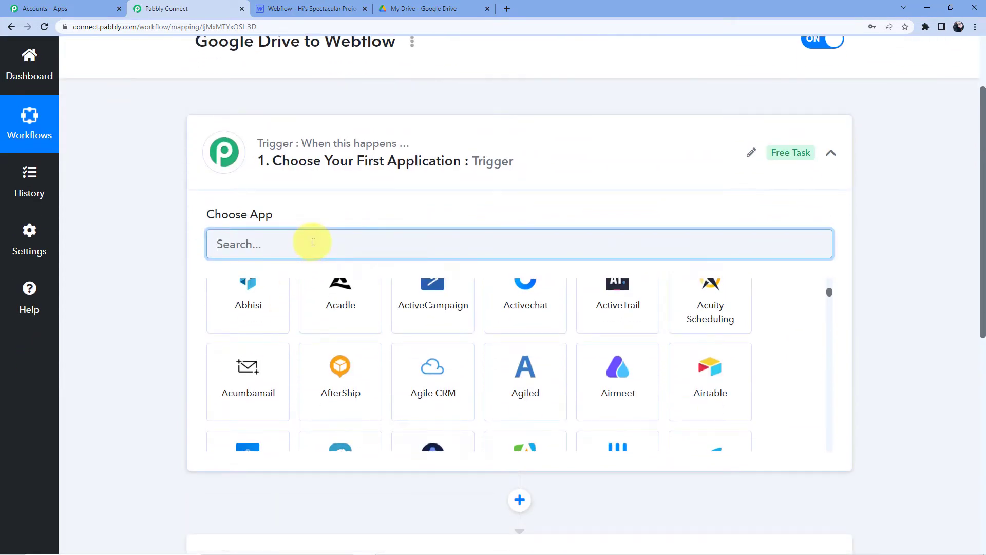
- Set Google Drive as the trigger application with New Folder as the trigger event
type("Google")
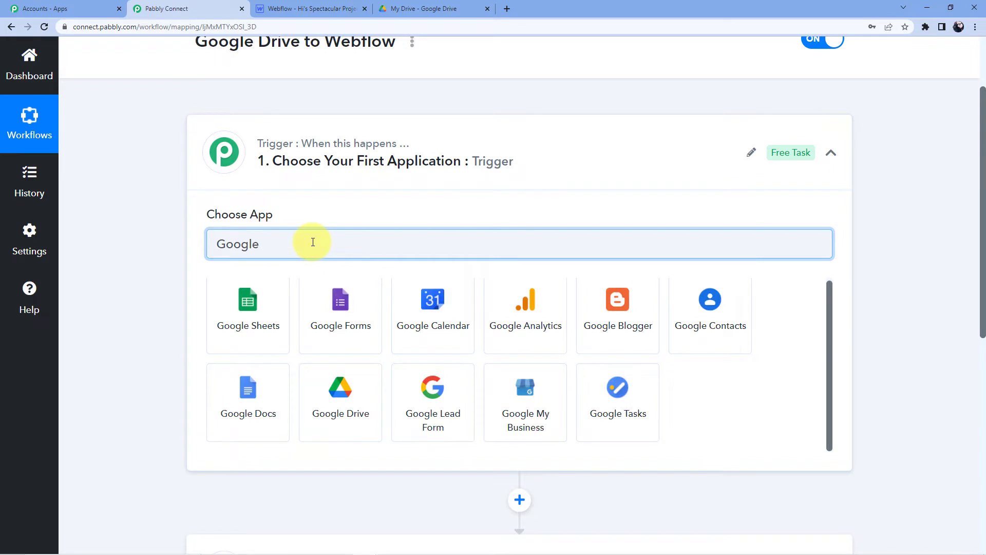
type(" Dri")
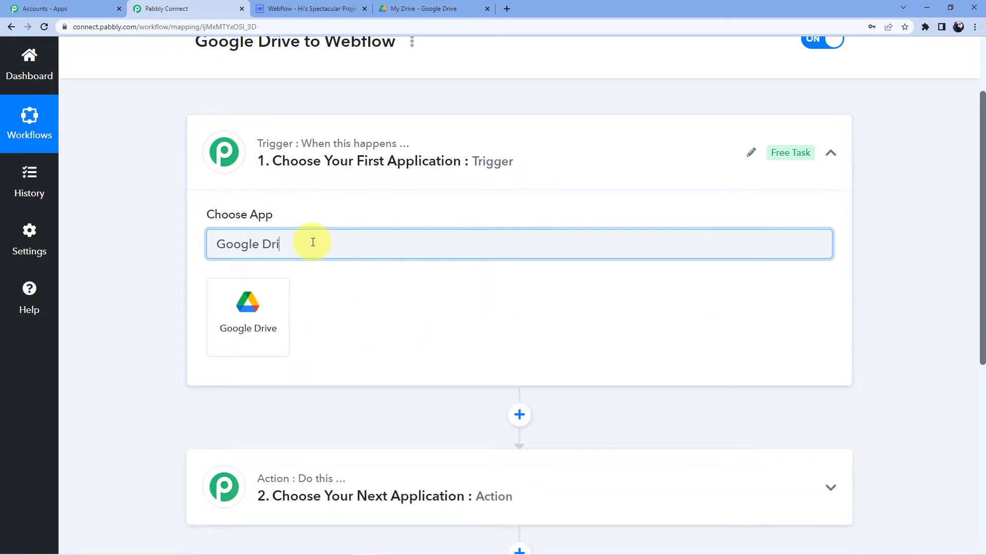
left_click(259, 296)
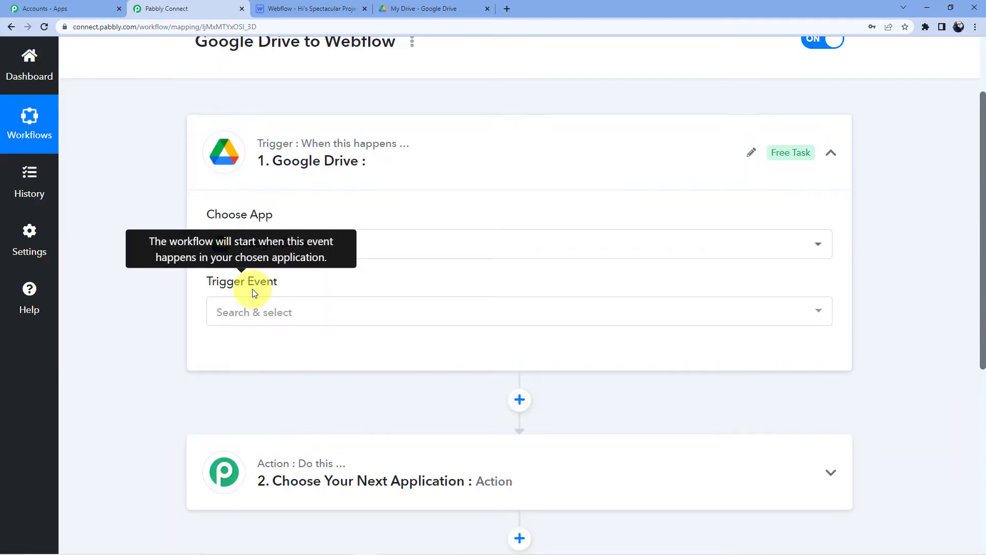
left_click(284, 318)
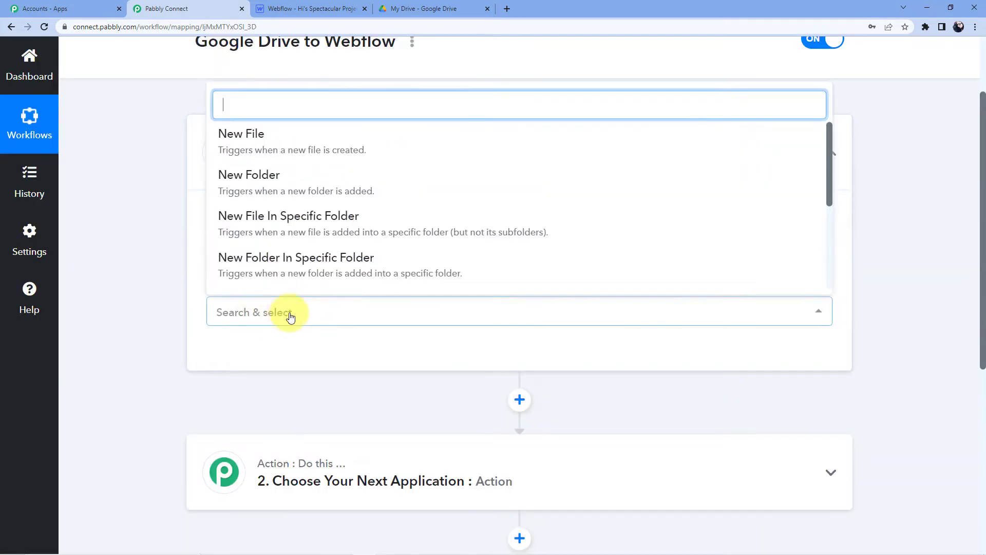
left_click(303, 191)
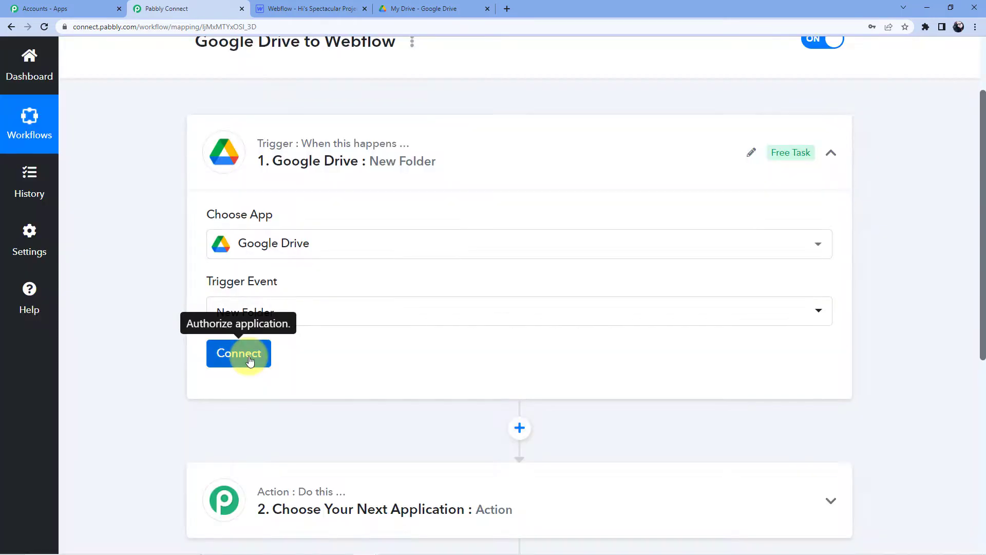
- Add a new Google Drive connection to the trigger and authorize Pabbly Connect's access to the Google account
left_click(252, 353)
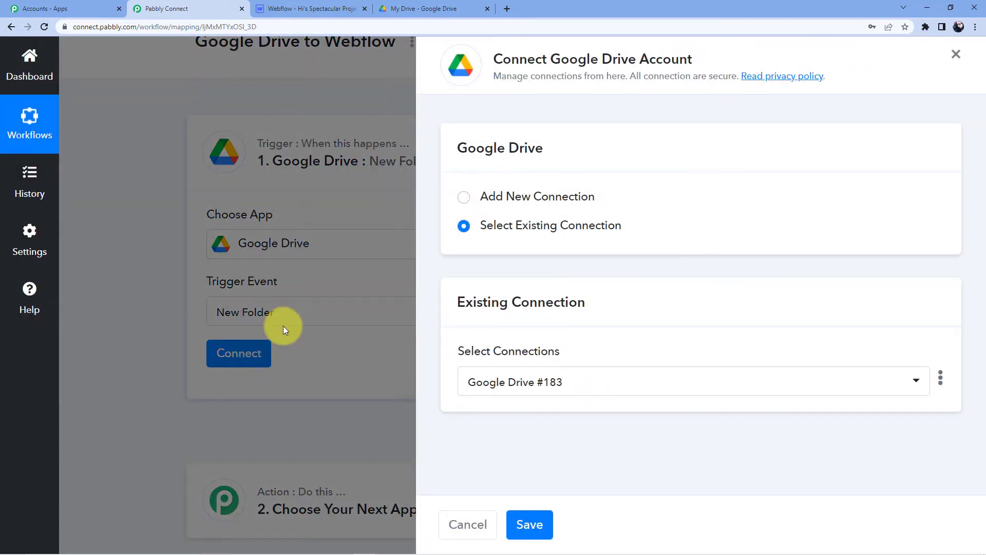
left_click(492, 195)
left_click(526, 358)
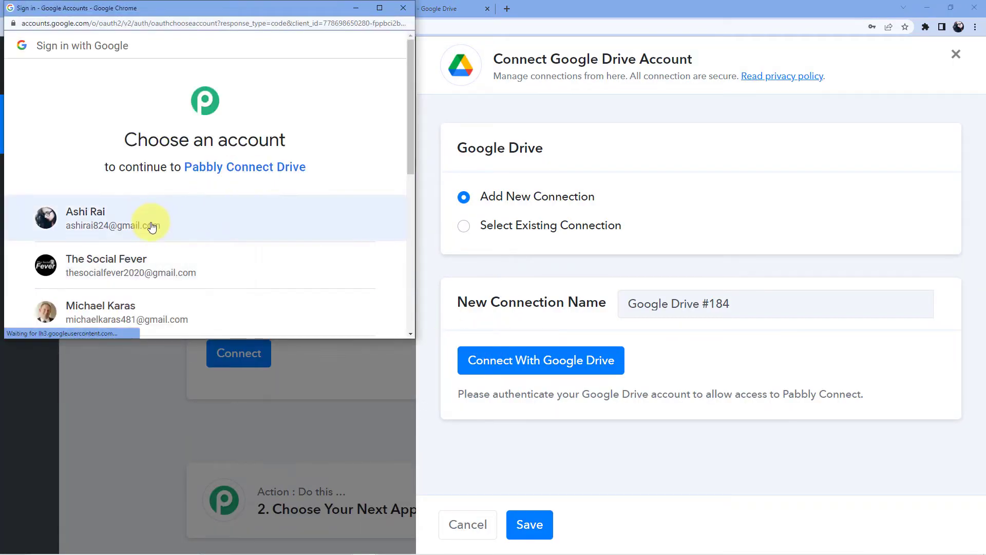
left_click(153, 210)
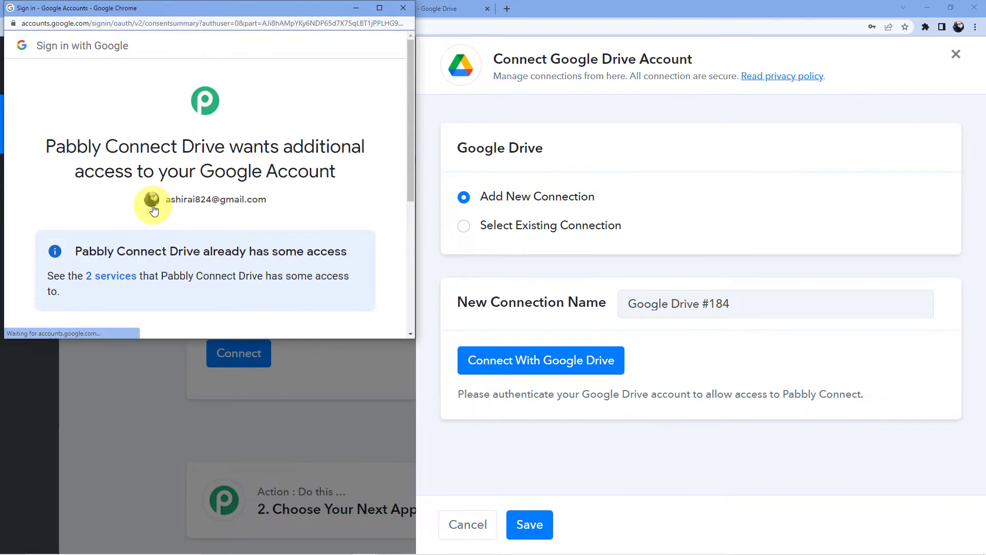
scroll(195, 206, "down", 5)
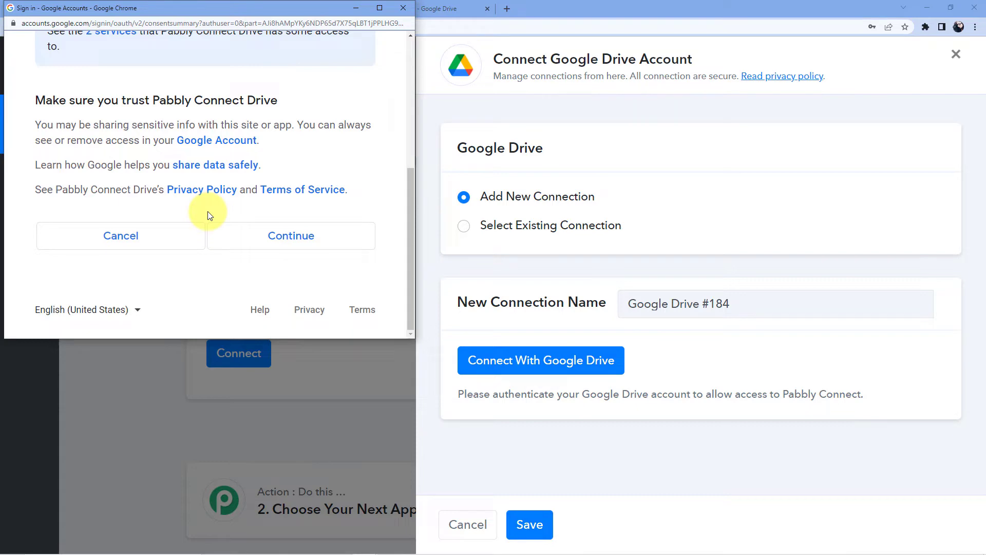
left_click(272, 237)
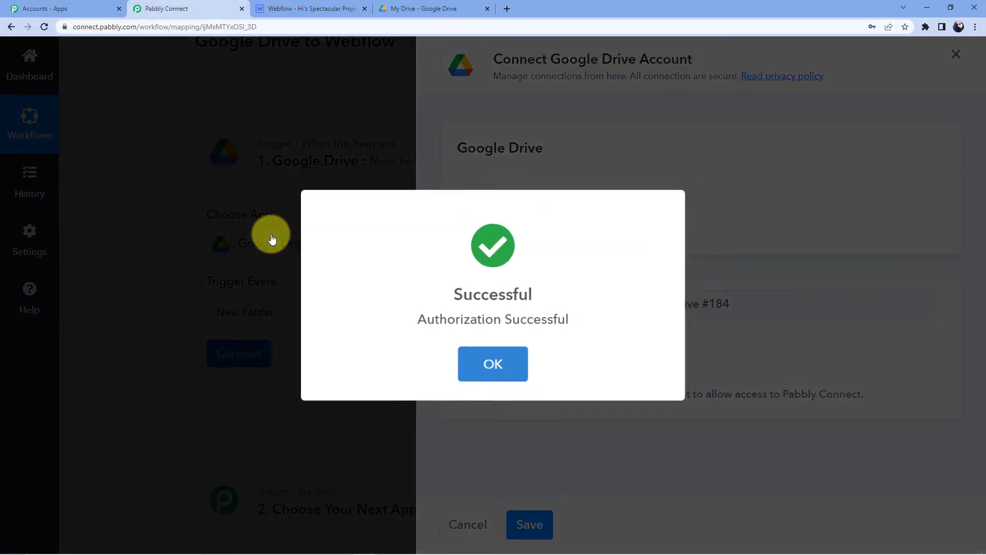
- Switch to My Drive in Google Drive
scroll(354, 237, "down", 4)
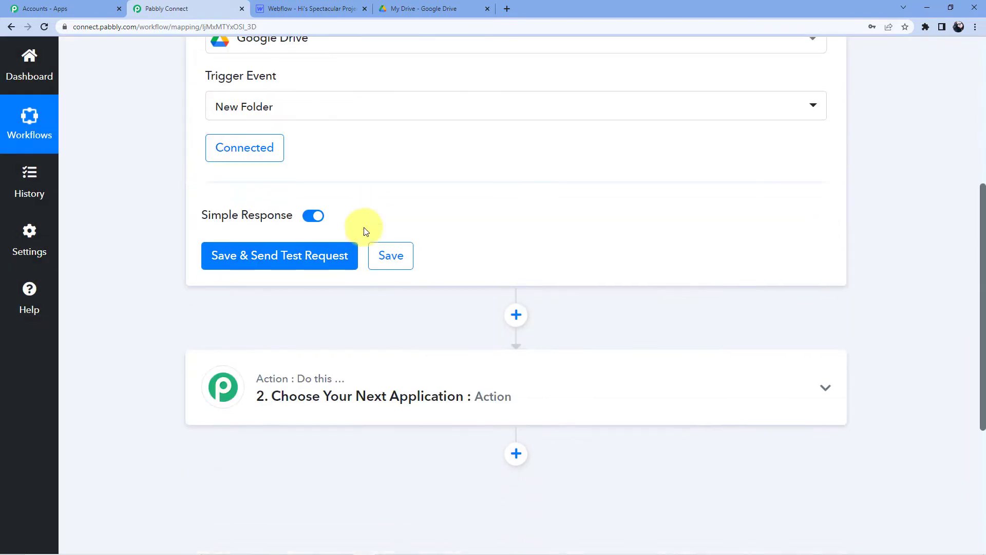
left_click(426, 6)
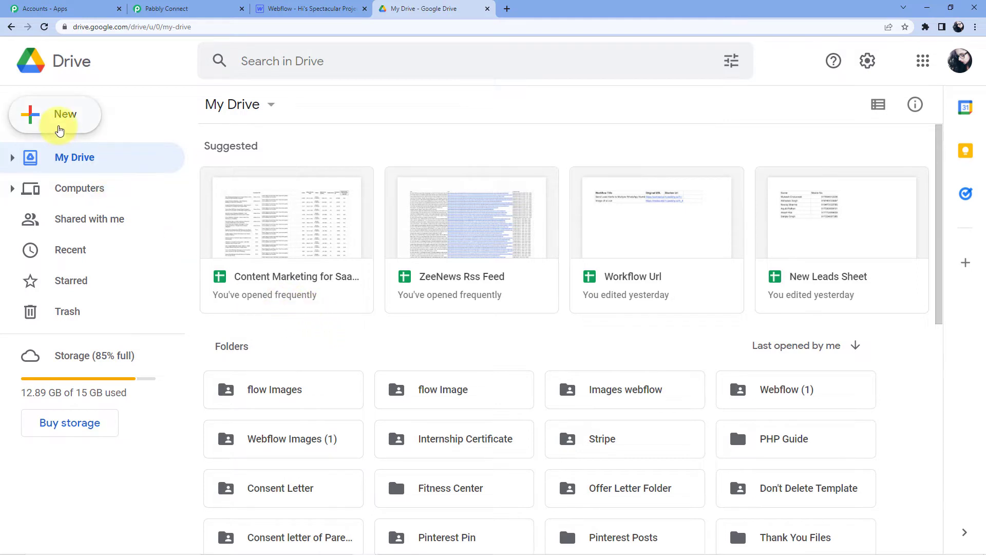
left_click(58, 123)
left_click(90, 180)
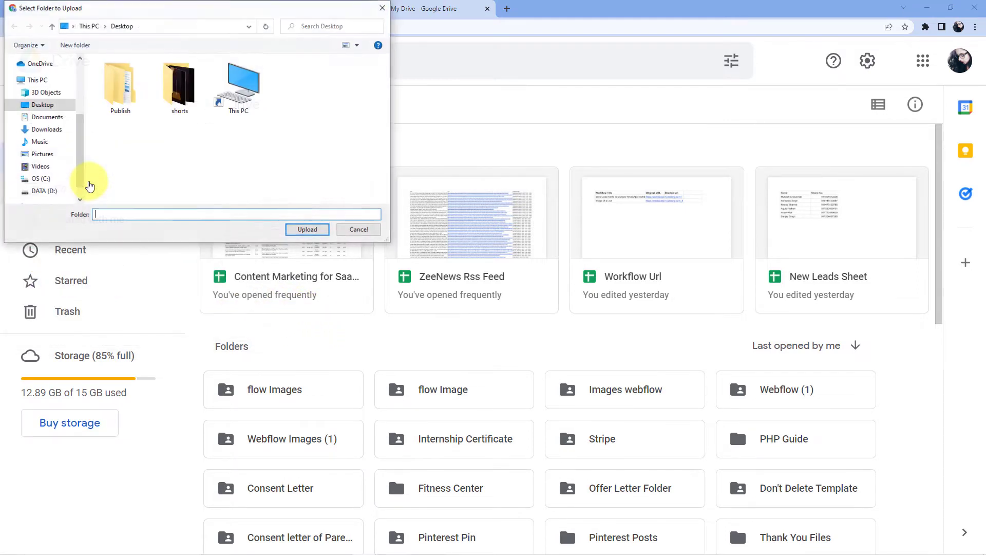
left_click(383, 8)
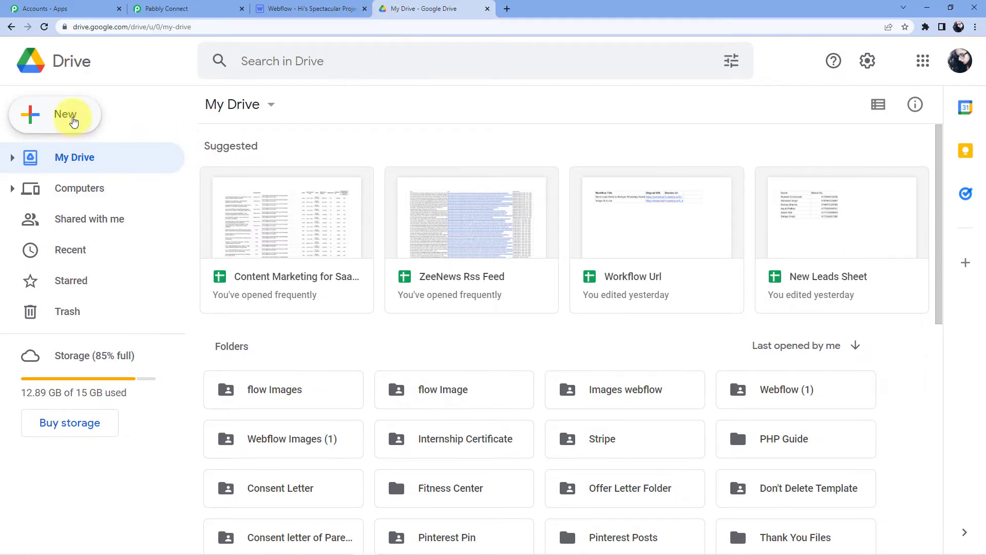
- Upload the "Webflow images new" folder from the Desktop to My Drive, confirming the upload of its files
left_click(74, 119)
left_click(77, 184)
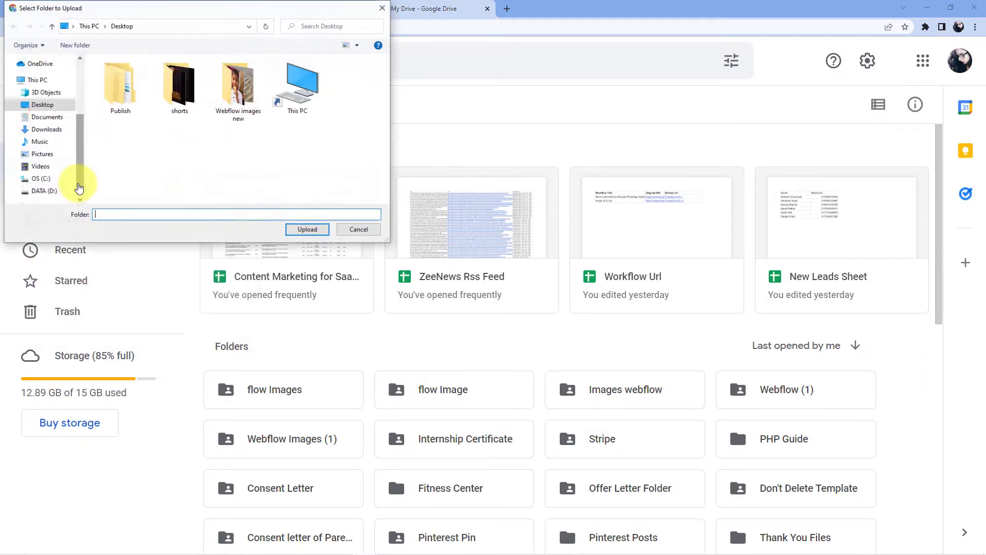
double_click(237, 96)
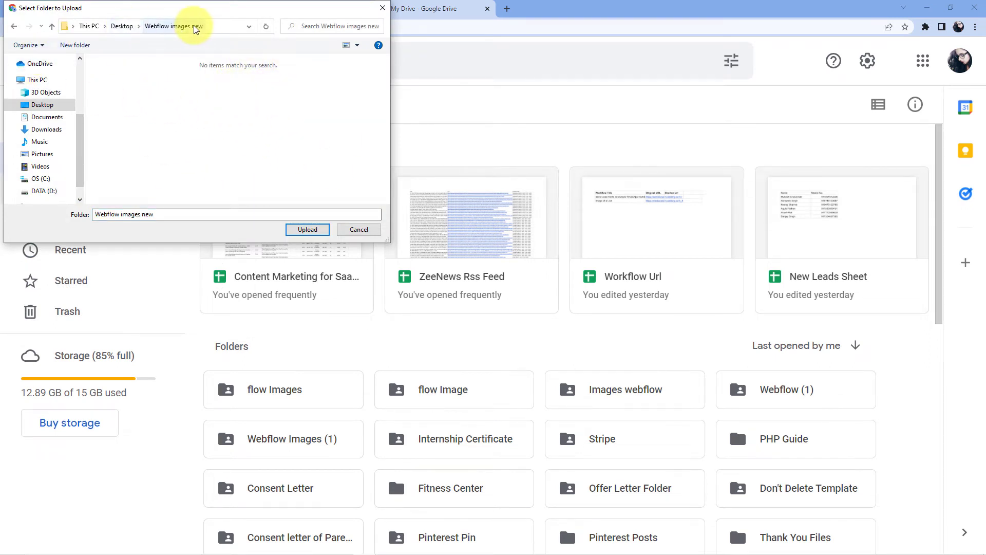
left_click(13, 27)
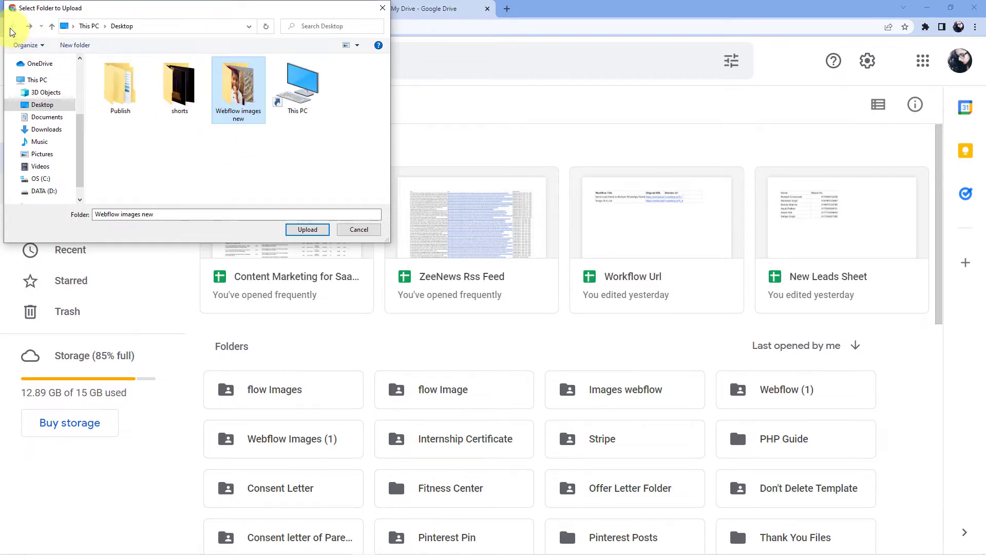
left_click(306, 230)
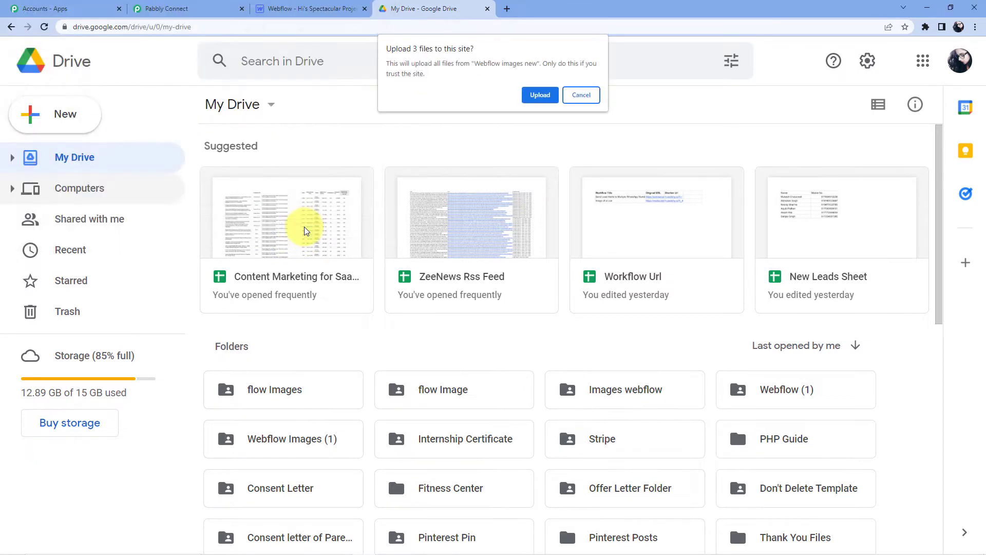
left_click(542, 98)
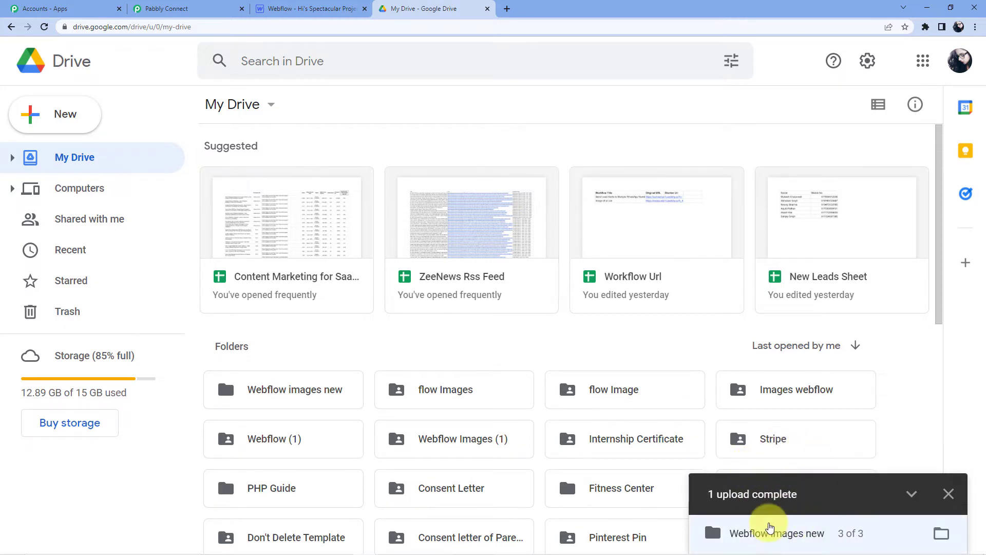
- Share the "Webflow images new" folder so that anyone with the link can view it, and dismiss the upload notification
right_click(263, 388)
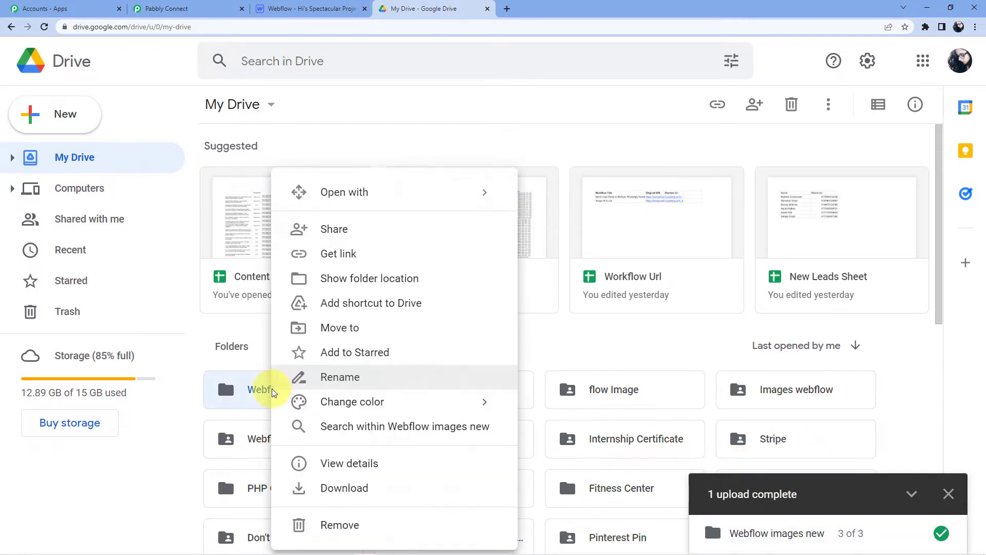
left_click(341, 229)
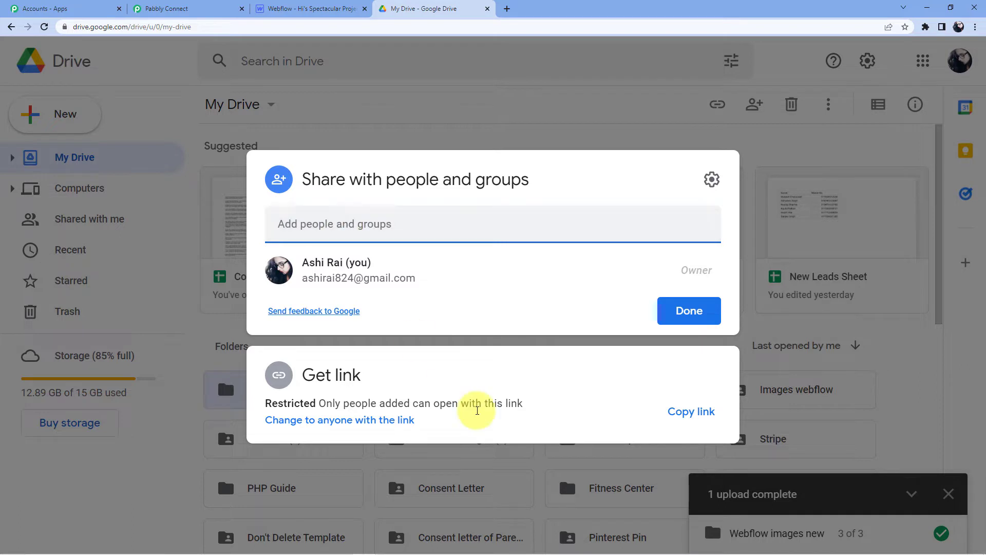
left_click(370, 379)
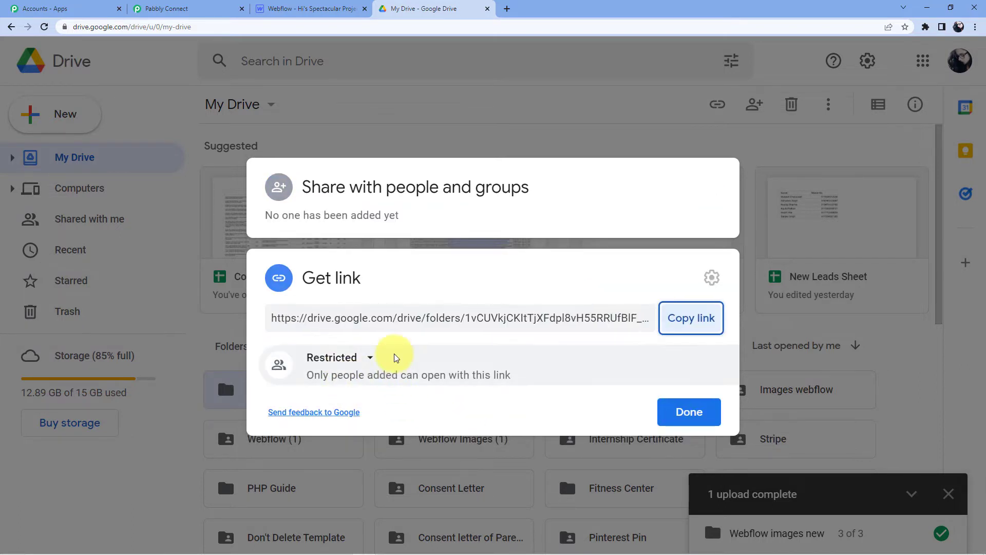
left_click(360, 359)
left_click(383, 429)
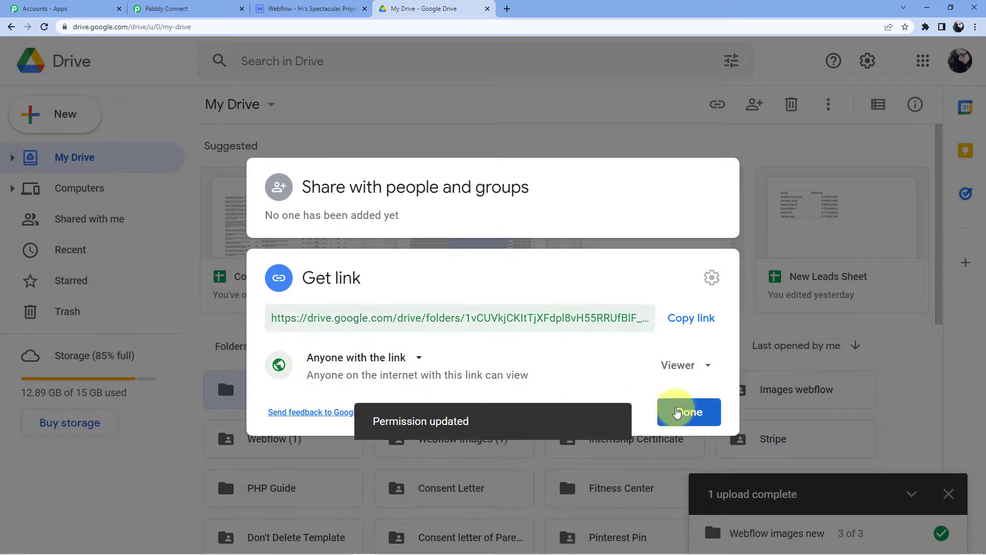
left_click(683, 411)
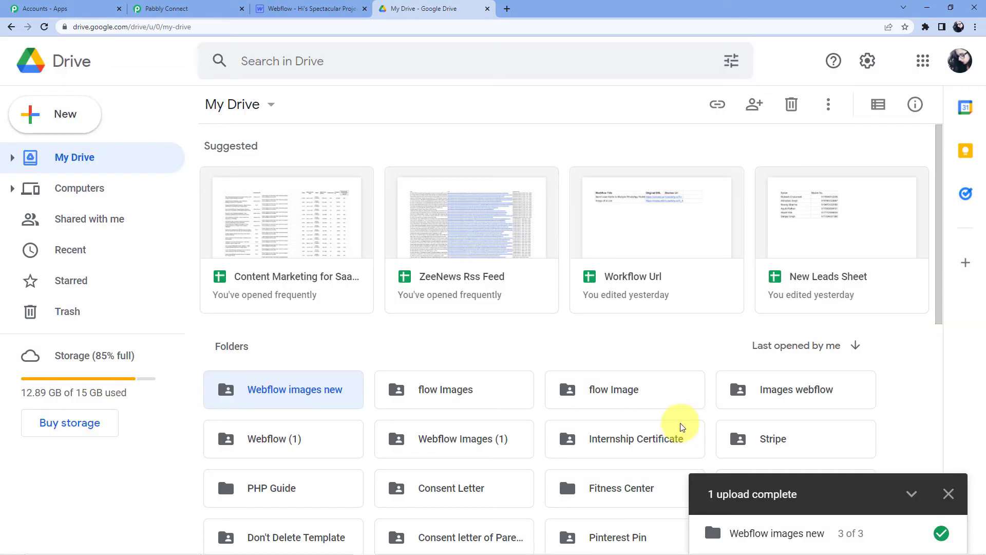
left_click(948, 493)
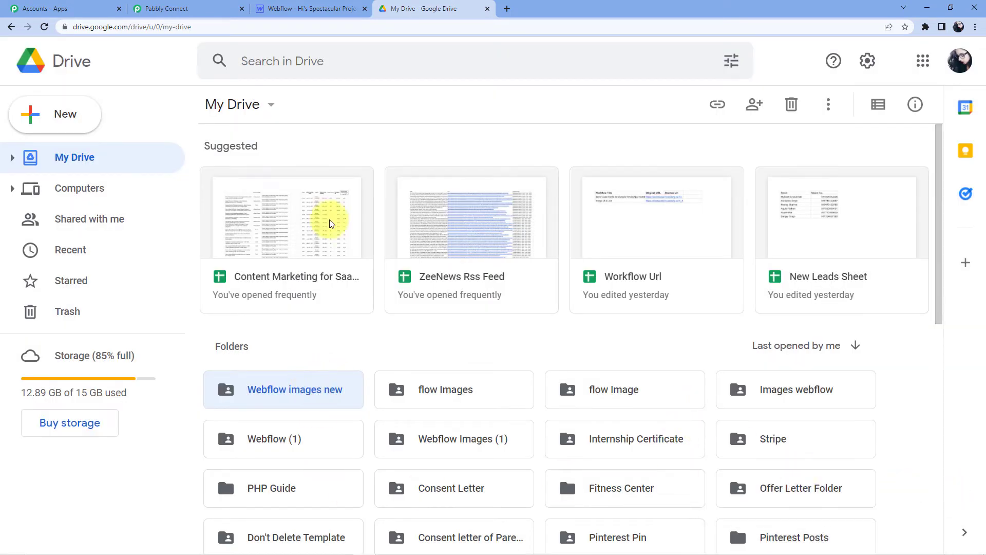
- Switch to Pabbly Connect, save the Google Drive trigger and send a test request
left_click(209, 5)
left_click(248, 262)
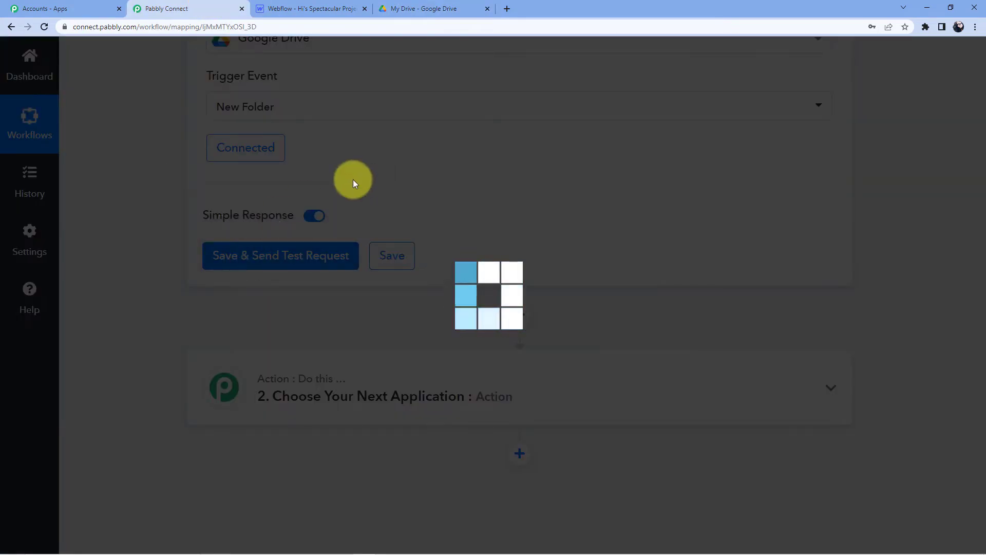
scroll(555, 191, "down", 3)
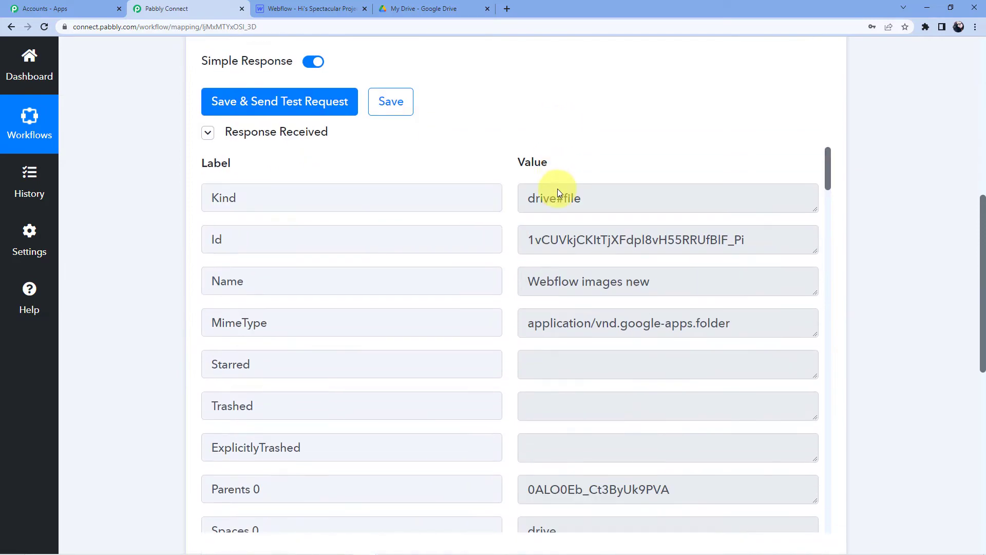
- Examine the trigger's test response against the uploaded Drive folder, checking its Name, WebViewLink, owner and capability fields
left_click(298, 8)
key("ctrl+Tab")
scroll(311, 309, "down", 2)
left_click(194, 5)
left_click_drag(529, 281, 652, 280)
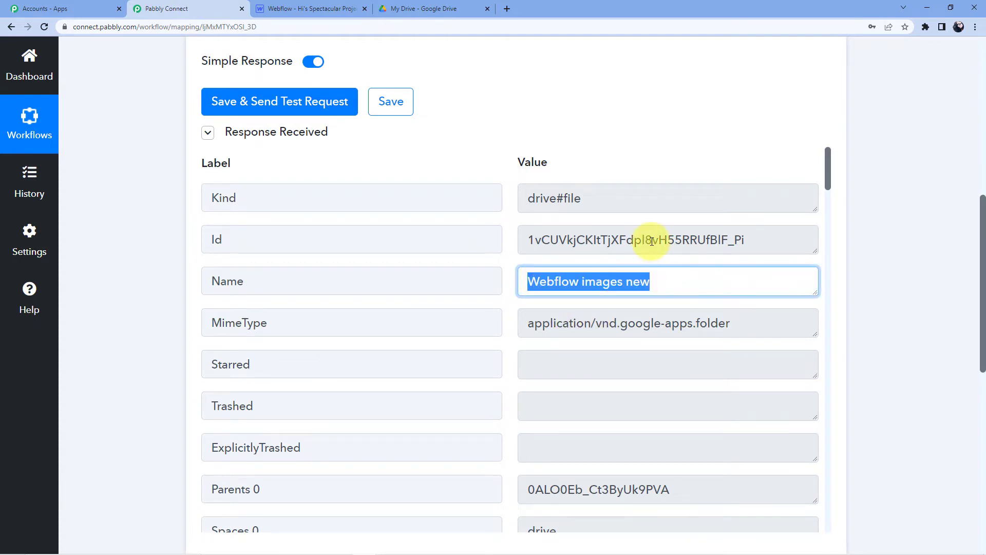
scroll(594, 330, "down", 4)
scroll(602, 289, "down", 6)
scroll(741, 305, "up", 4)
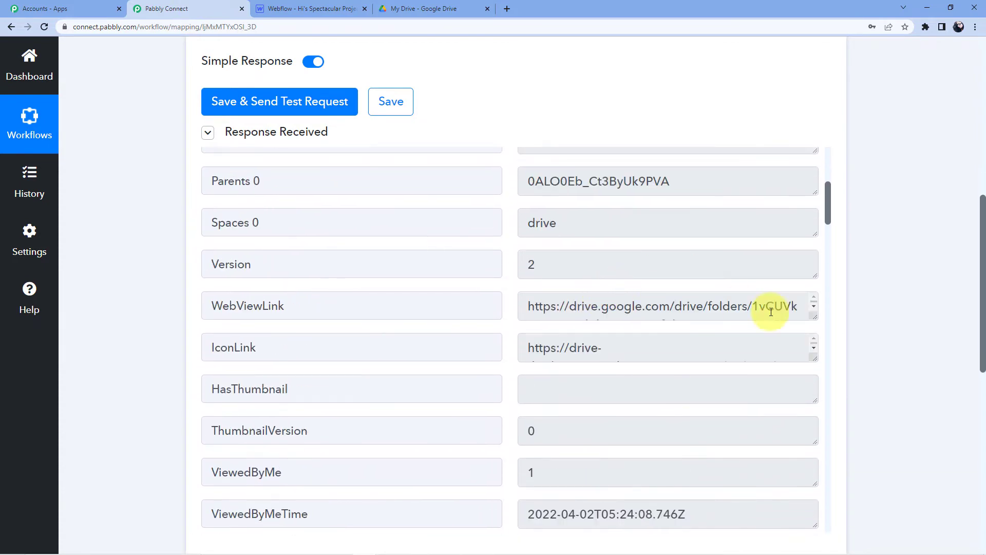
left_click_drag(815, 318, 815, 375)
scroll(616, 324, "down", 16)
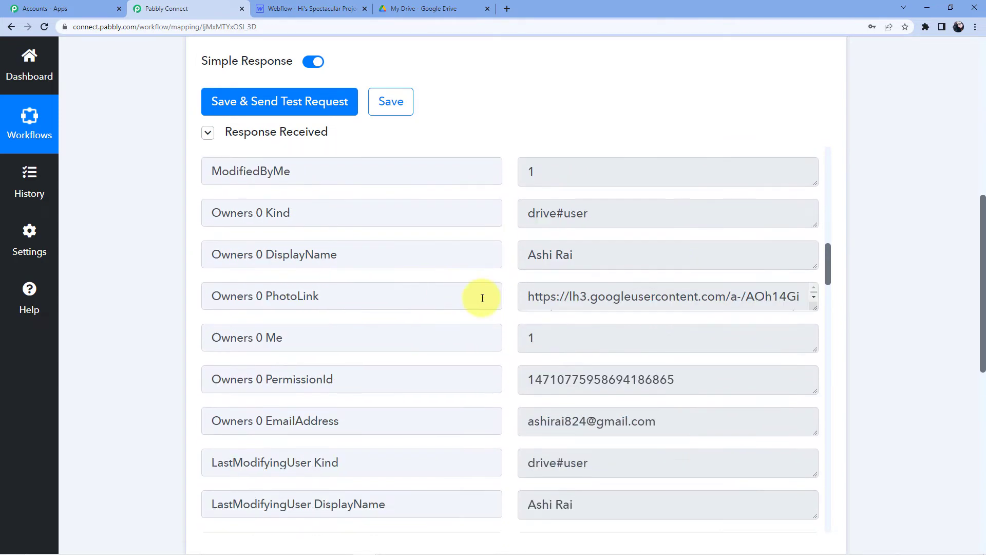
scroll(488, 299, "down", 15)
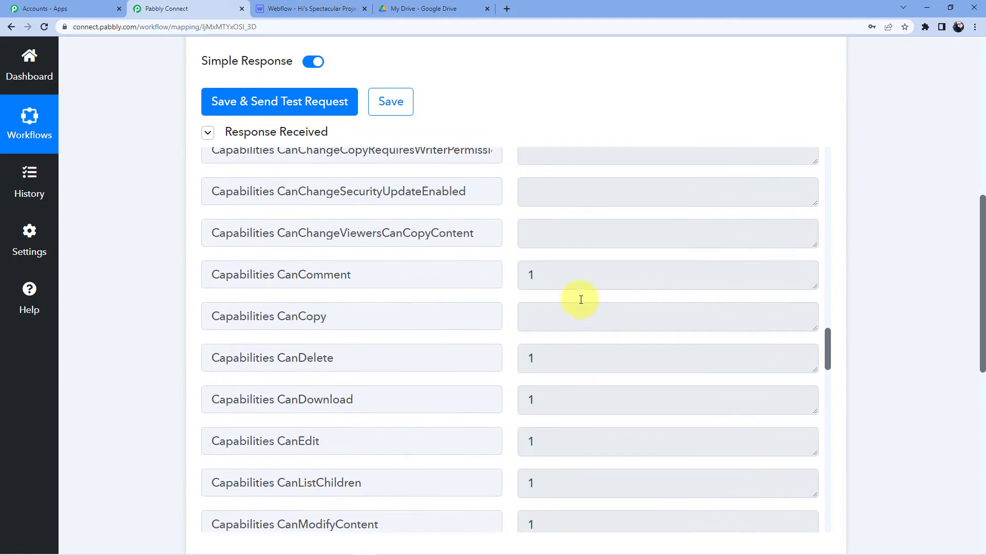
scroll(579, 306, "down", 5)
- Choose Filter by Pabbly as the application for the workflow's second step
scroll(899, 254, "down", 10)
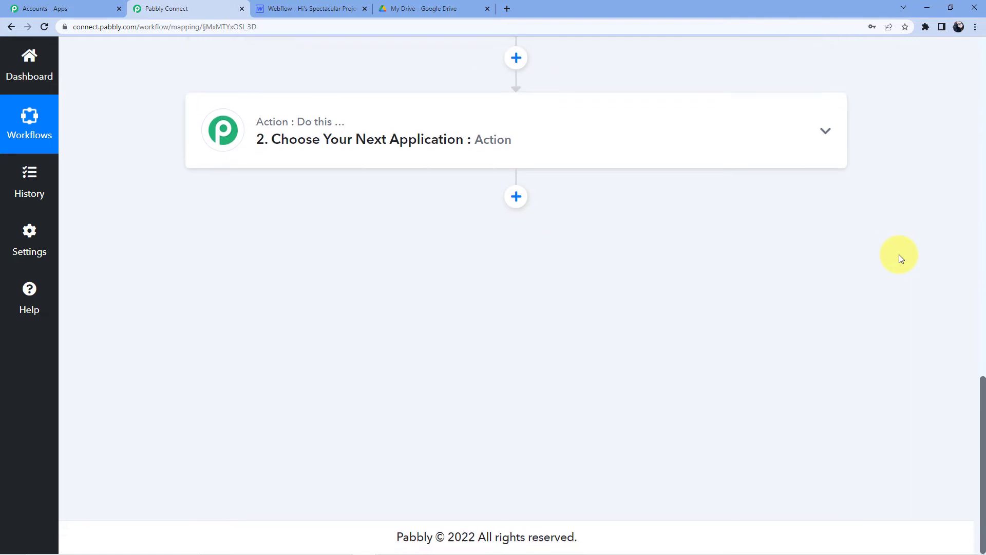
left_click(347, 144)
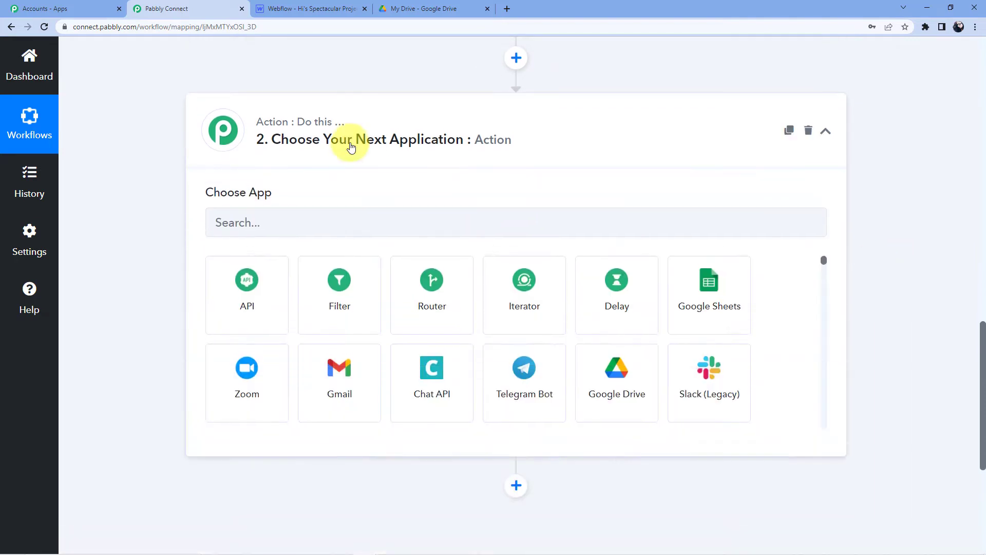
left_click(344, 225)
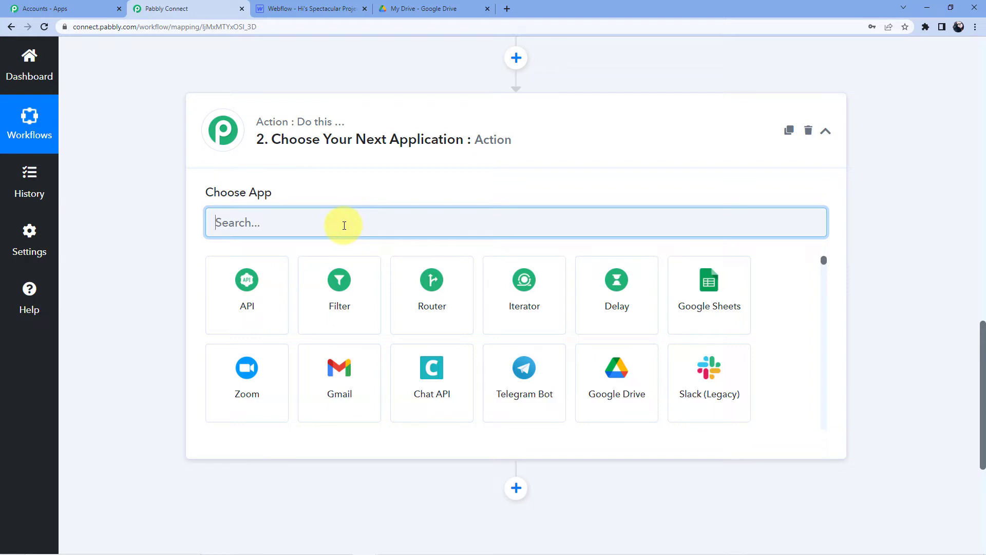
type("filter")
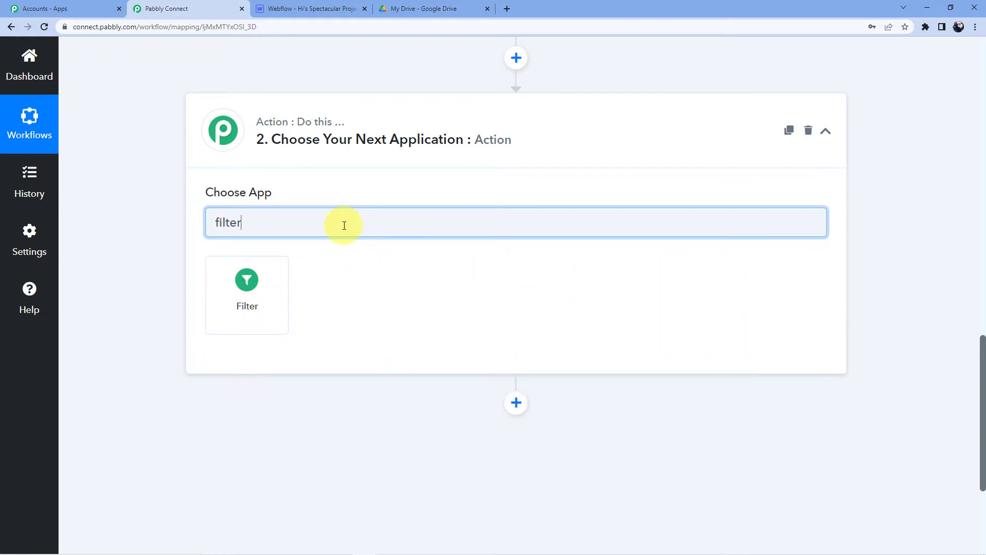
left_click(248, 280)
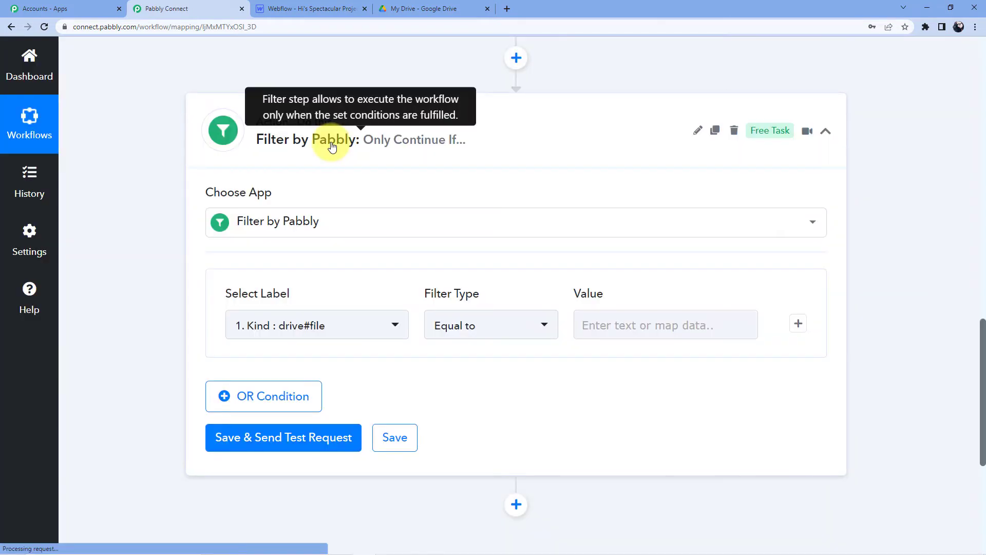
- Set the filter condition so the trigger folder's Name Contains the lowercase value "images"
scroll(332, 147, "down", 1)
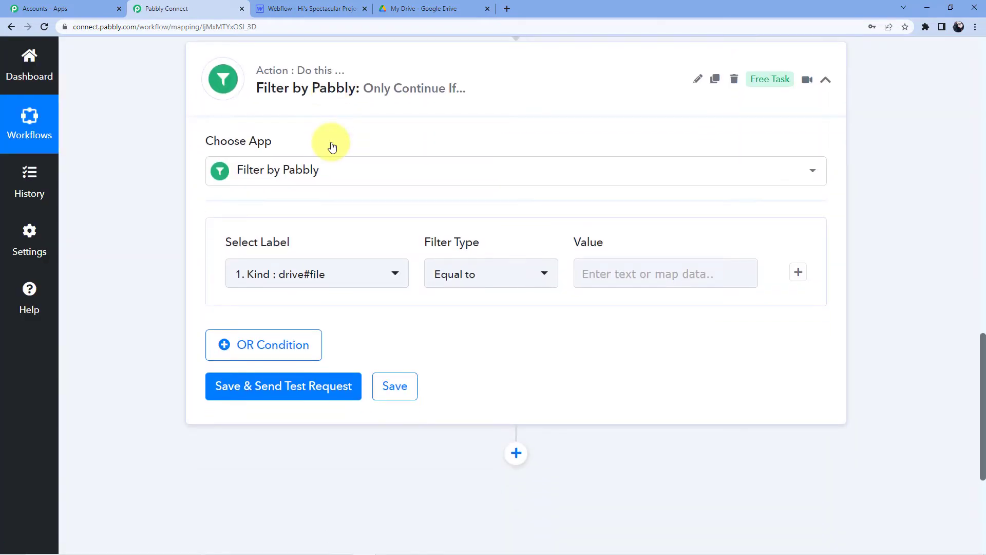
left_click(386, 286)
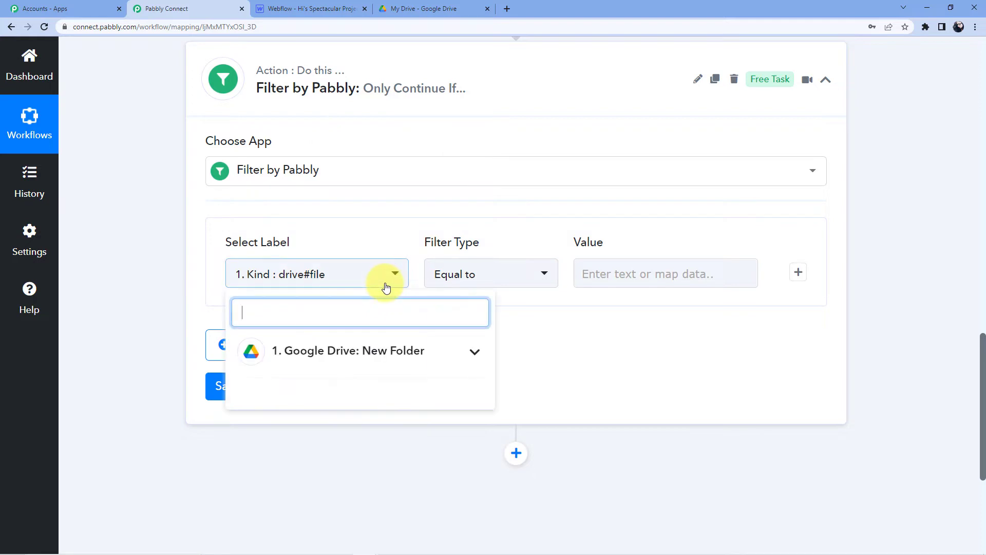
left_click(341, 349)
scroll(344, 347, "down", 1)
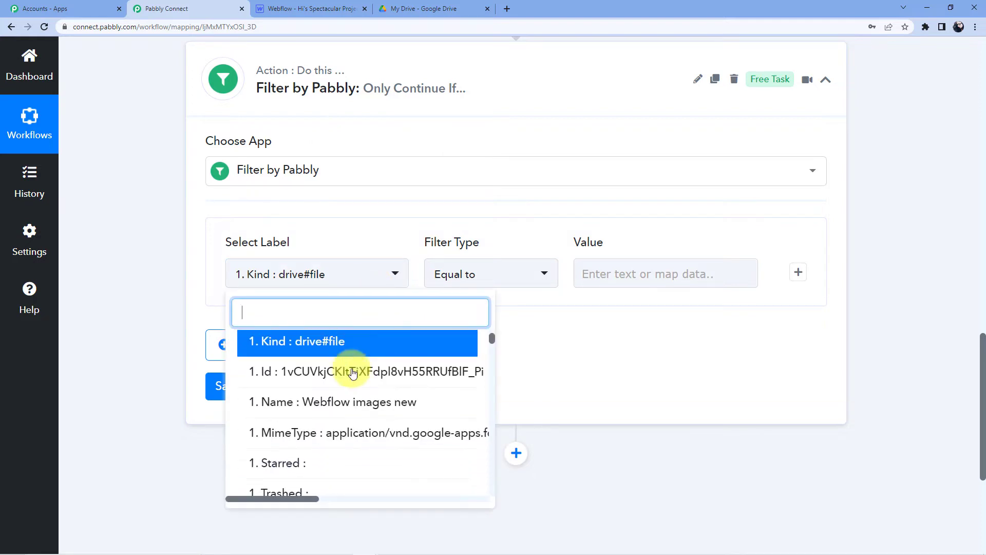
left_click(333, 411)
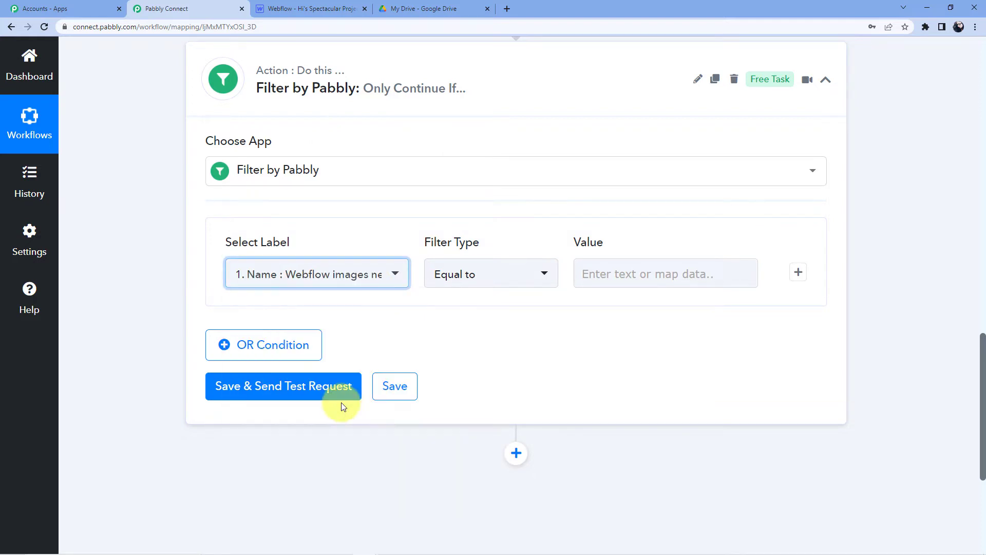
left_click(605, 276)
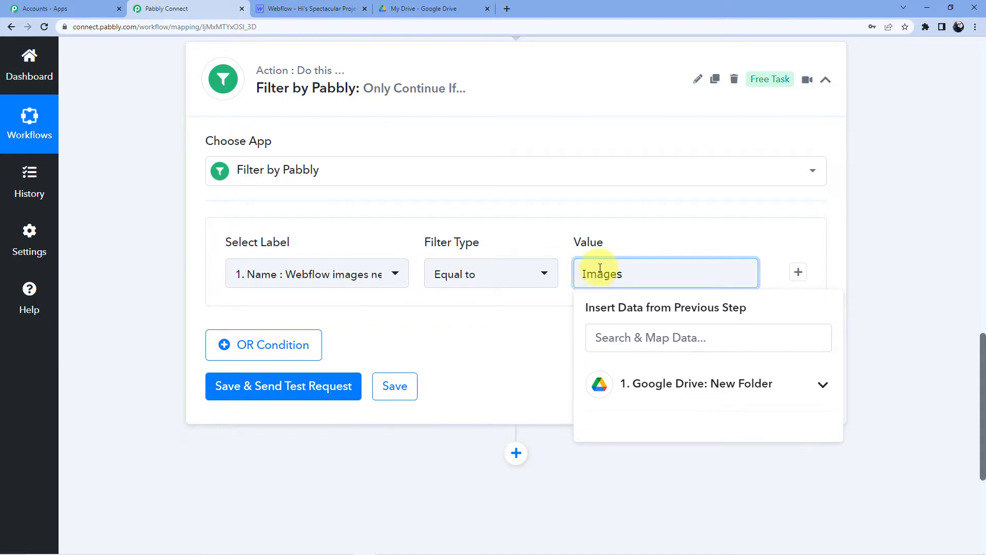
left_click(498, 277)
left_click(464, 399)
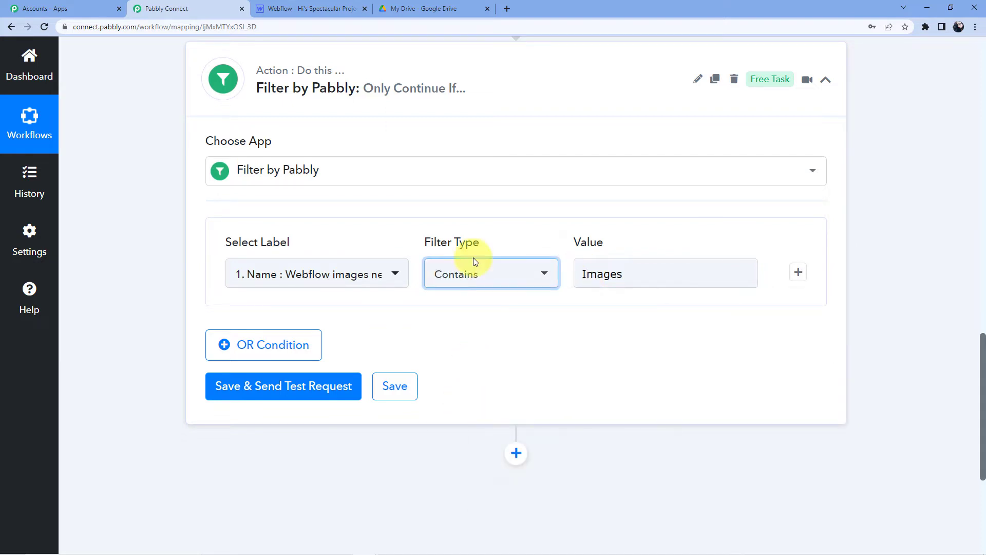
left_click(491, 221)
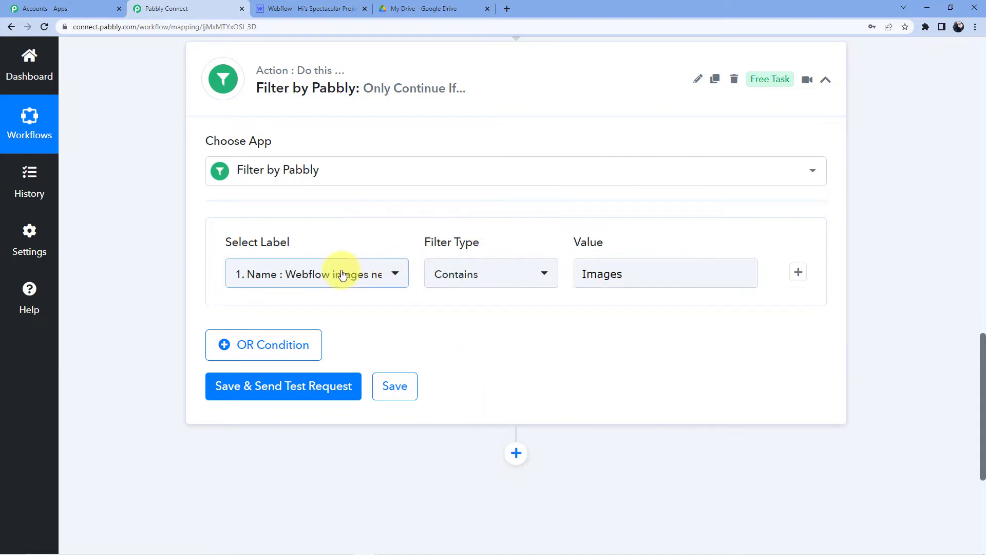
left_click(594, 272)
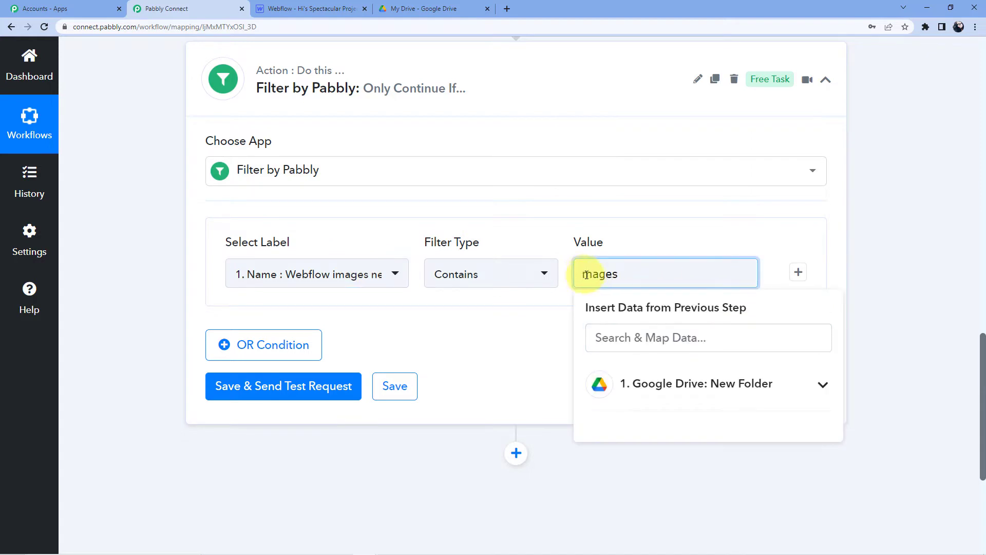
left_click(394, 331)
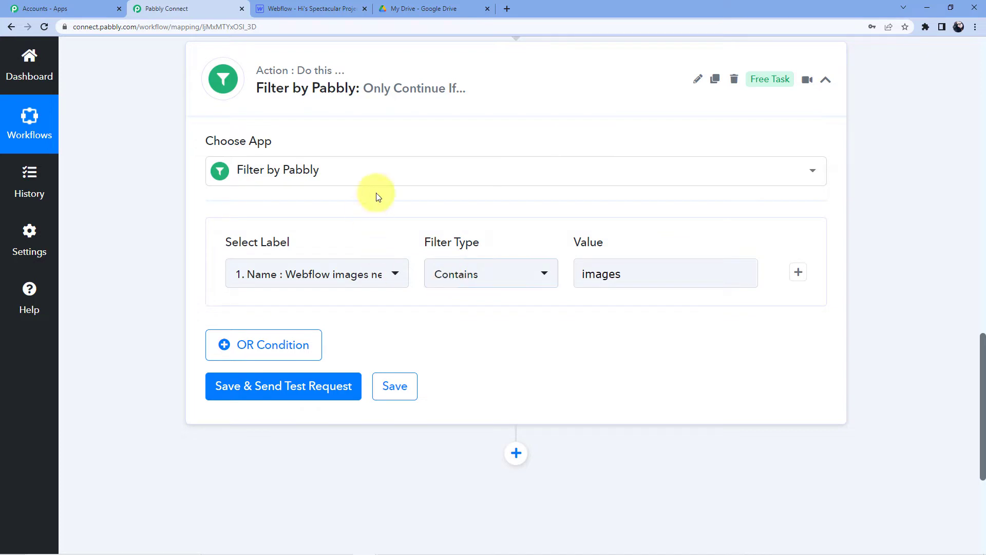
- Review the filter condition, save it and send a test request
left_click_drag(983, 361, 960, 359)
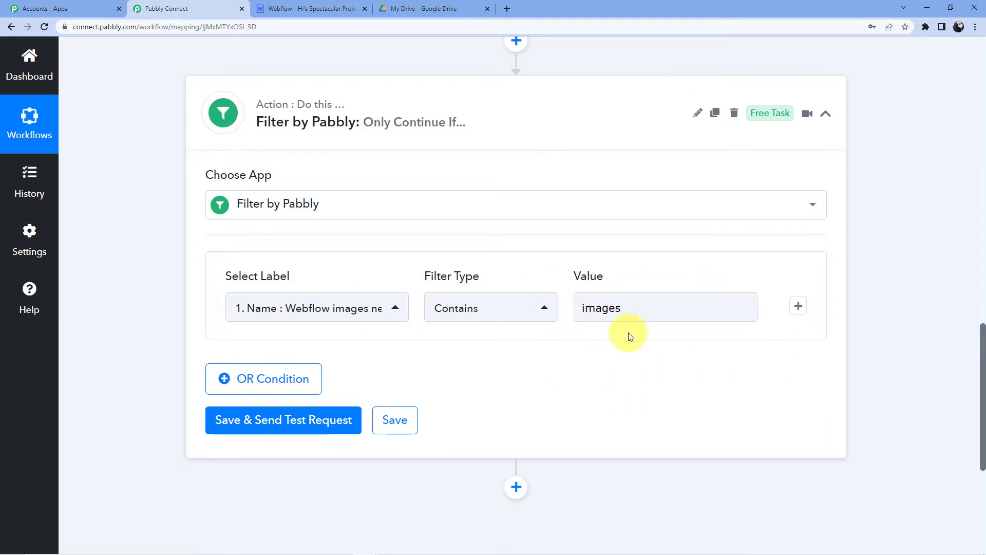
scroll(523, 319, "up", 2)
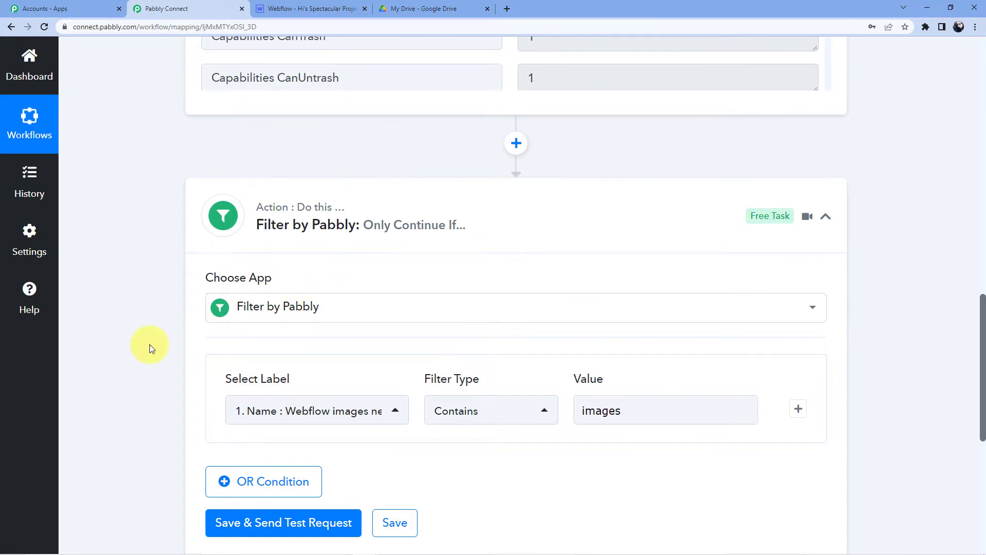
scroll(149, 348, "down", 5)
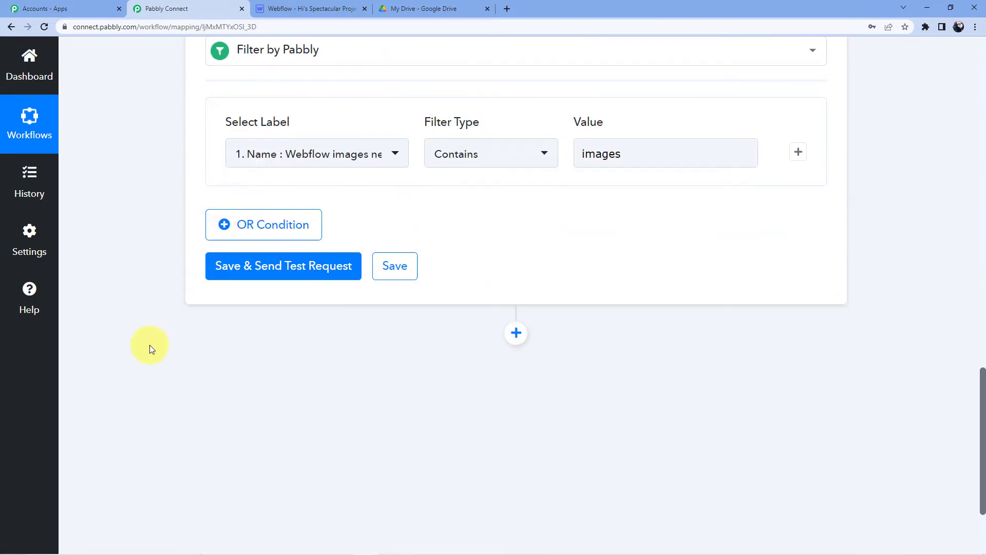
left_click(244, 272)
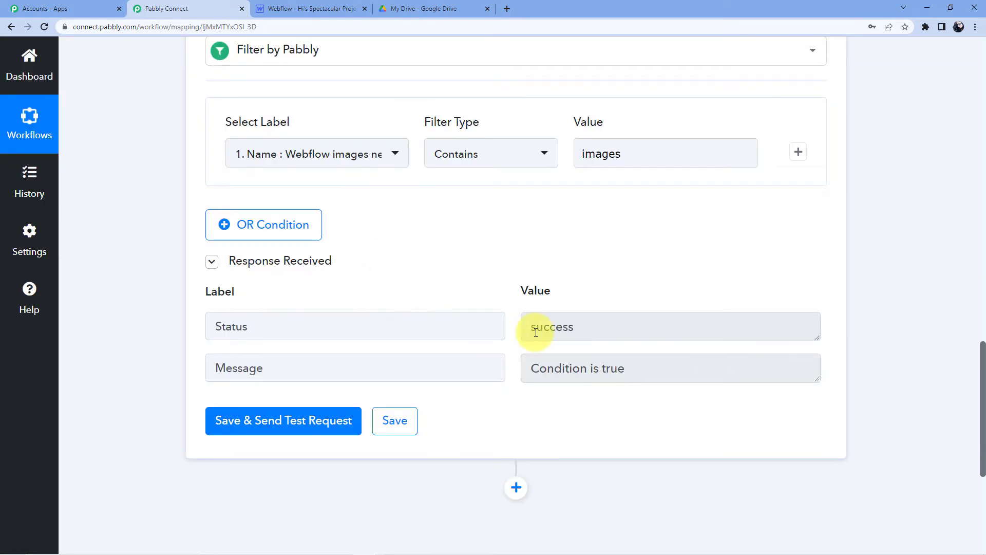
- Add an action step after the filter and choose Google Drive as its application
scroll(456, 271, "down", 5)
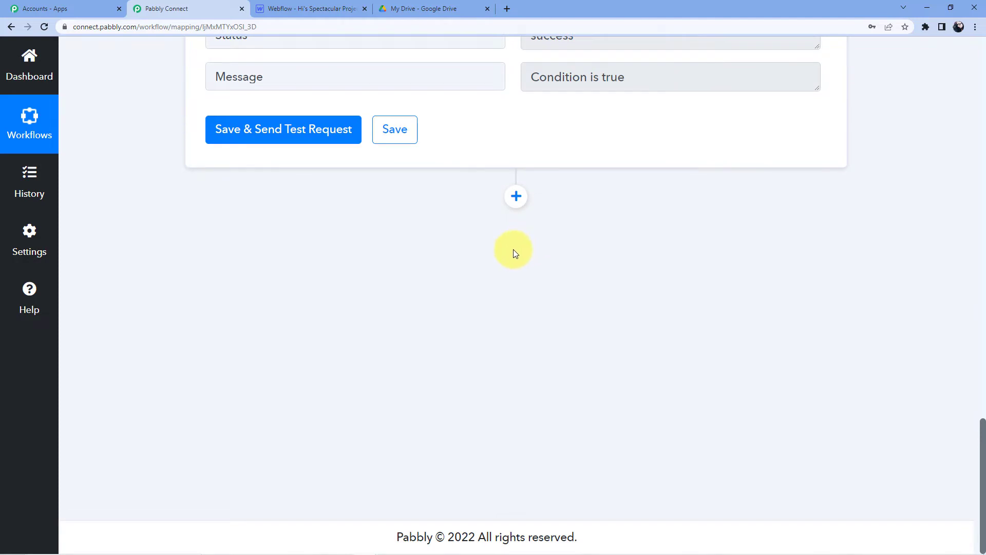
left_click(516, 196)
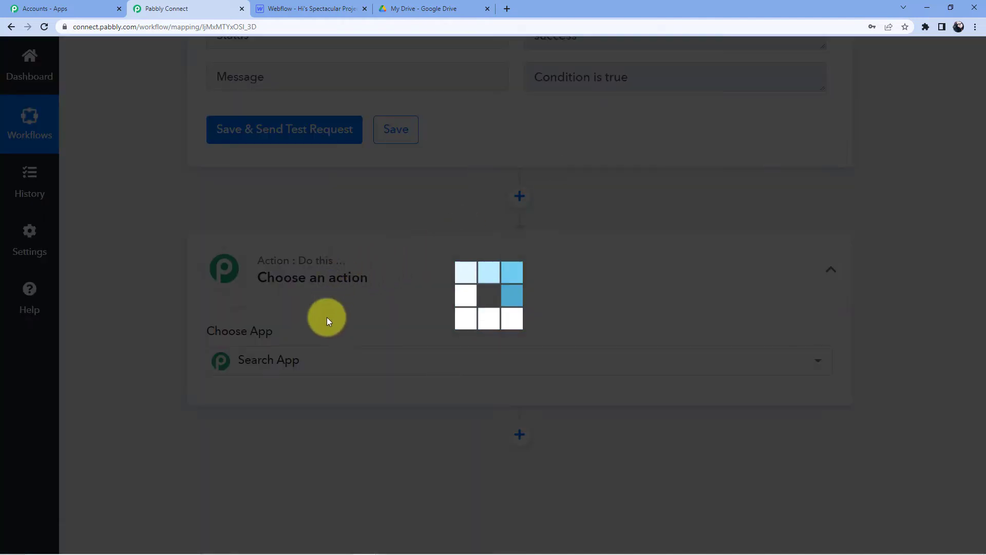
type("Googl")
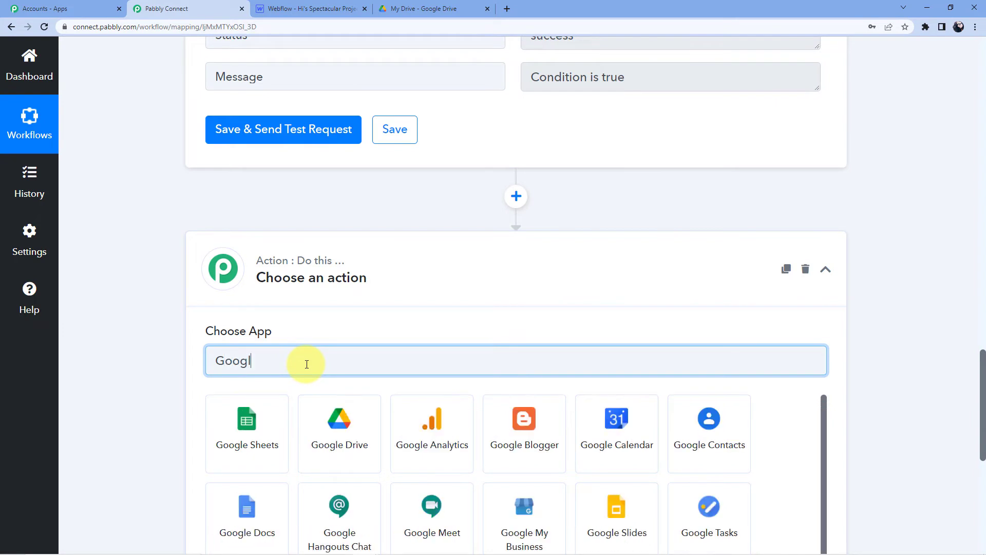
type("e dri")
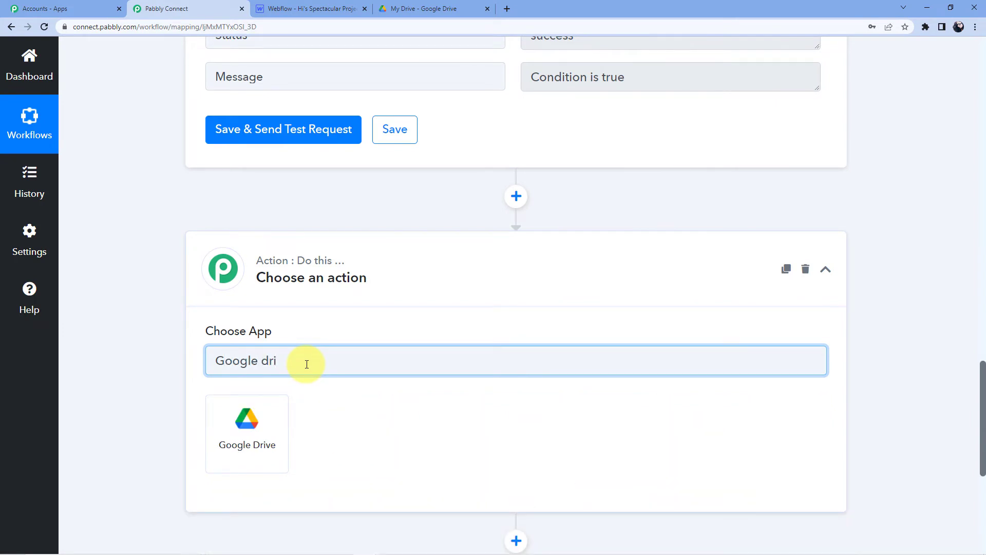
left_click(247, 431)
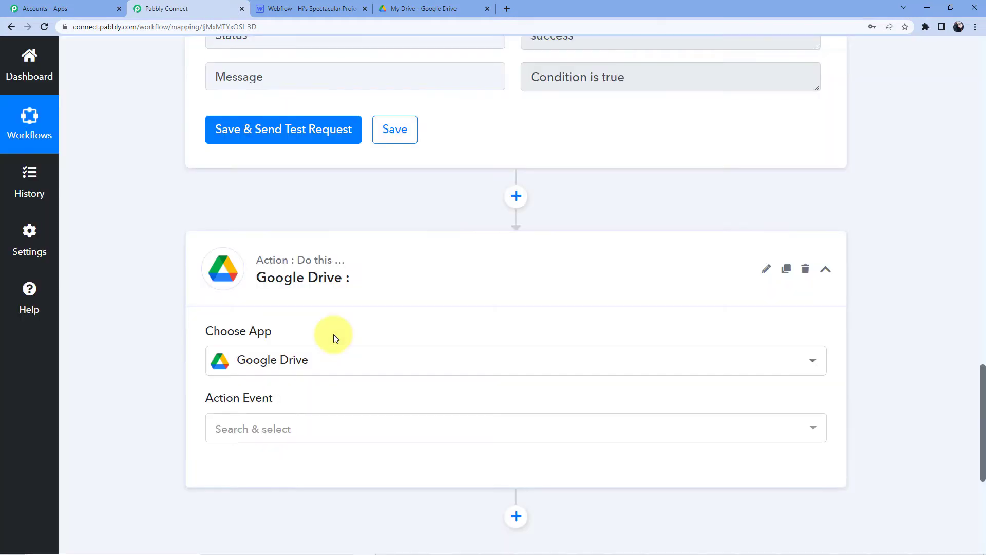
- Set the Google Drive action event to List Folder Content and connect it using the existing Google Drive #184 connection
scroll(334, 337, "down", 4)
left_click(314, 223)
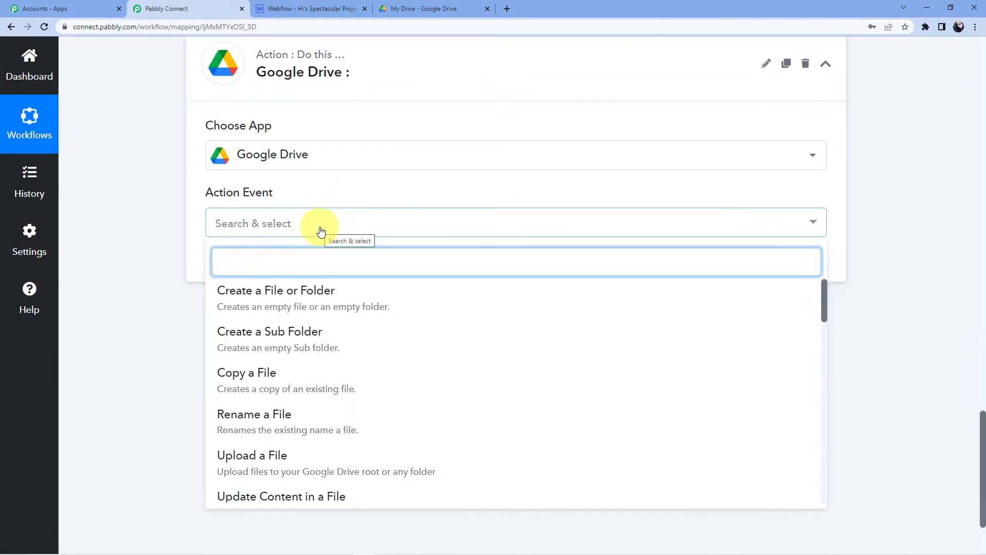
type("list")
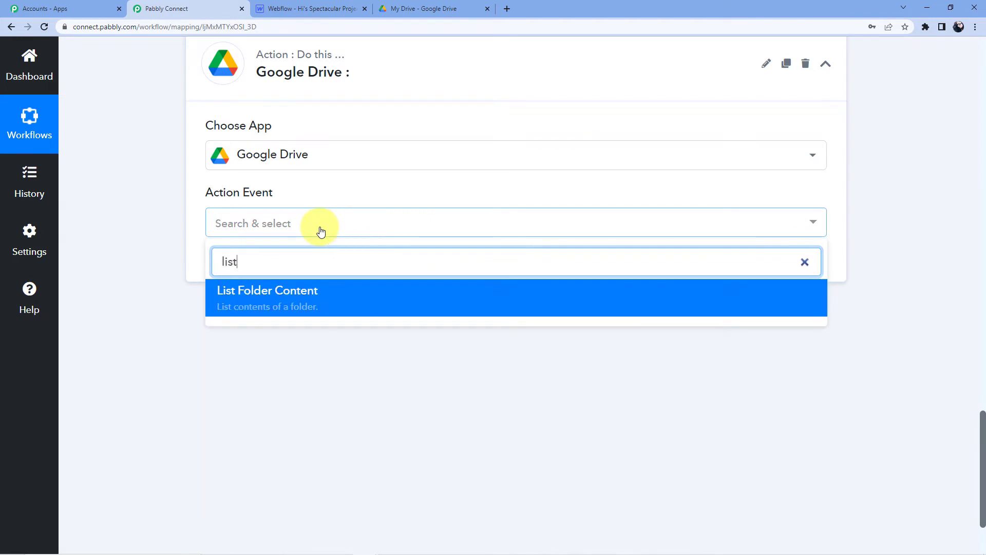
key("Return")
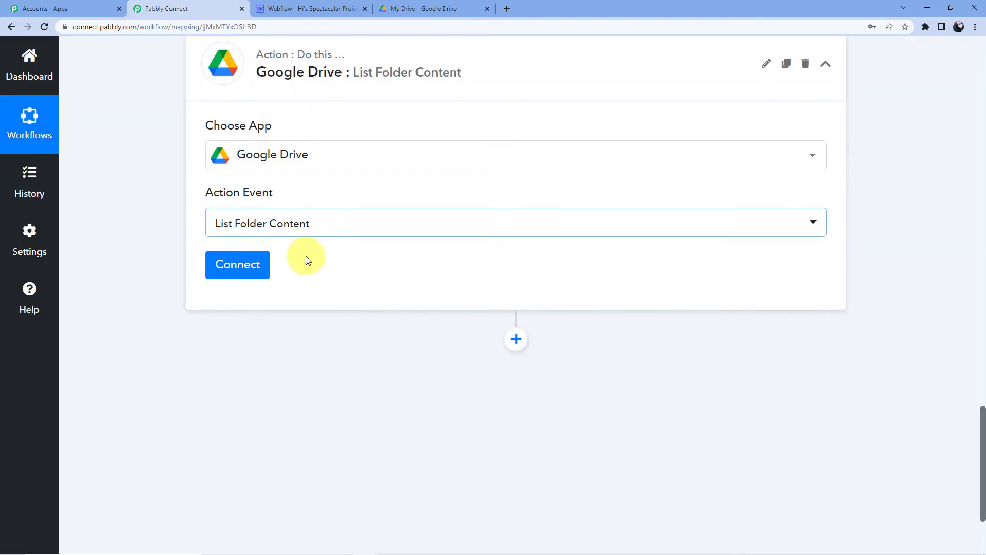
left_click(261, 275)
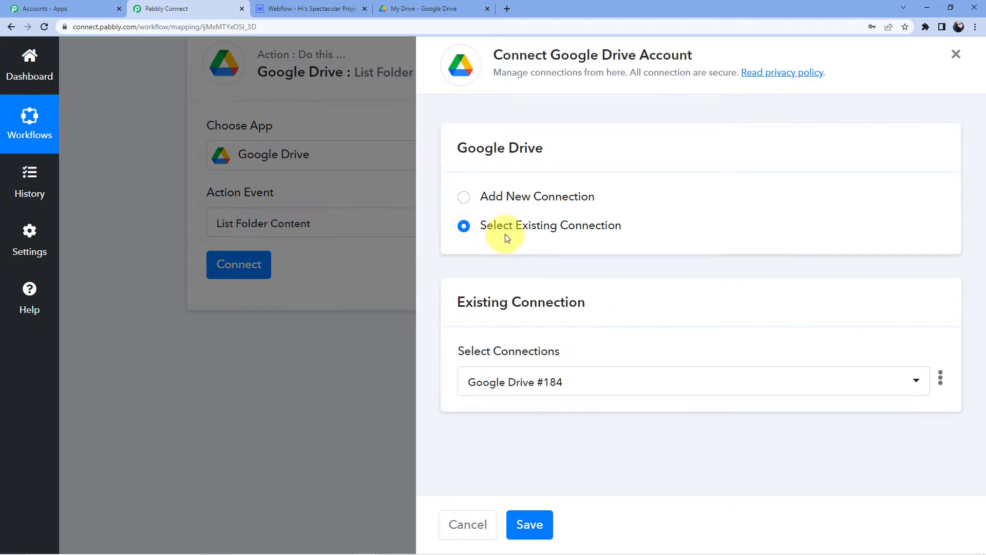
left_click(528, 526)
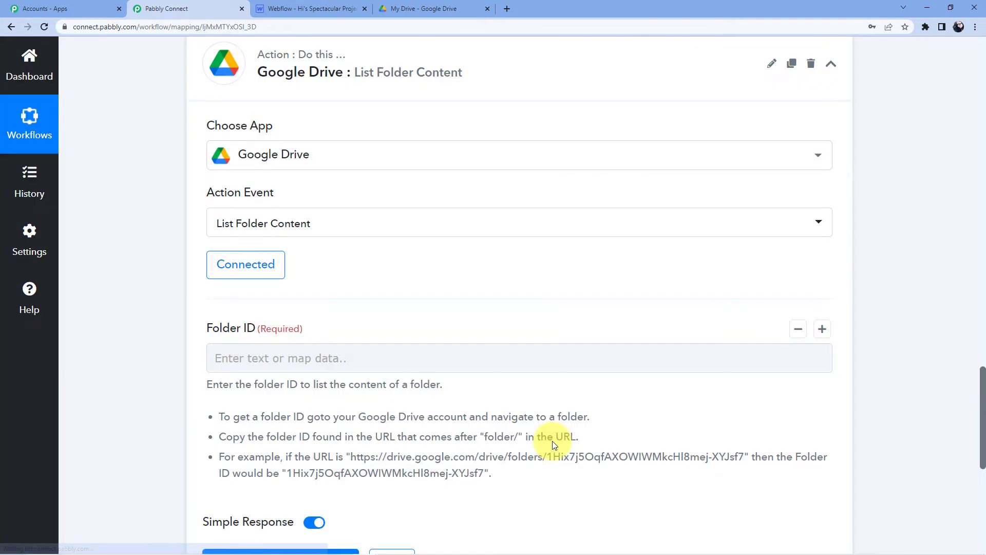
- Examine the New Folder trigger's response for the ID and web link of the new folder
scroll(375, 232, "down", 3)
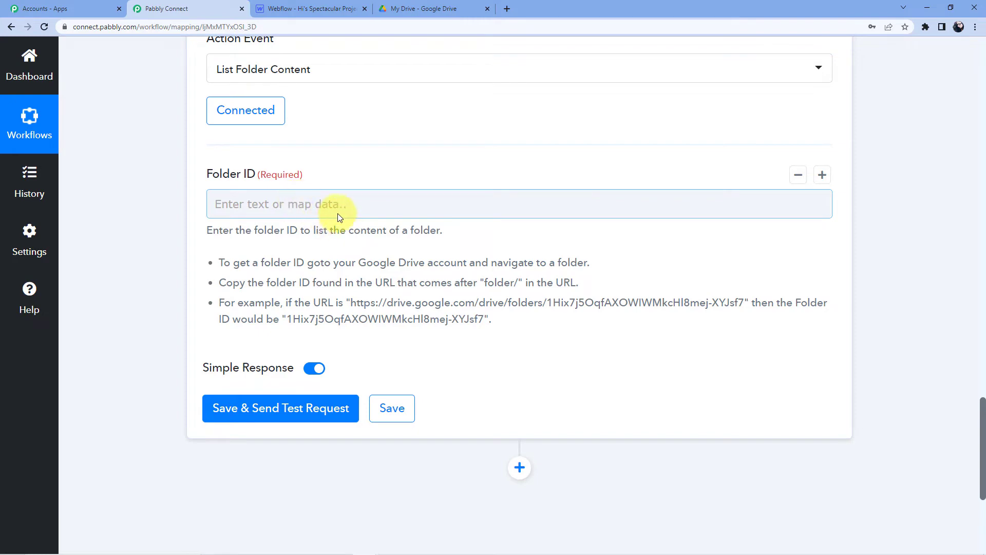
scroll(399, 251, "up", 20)
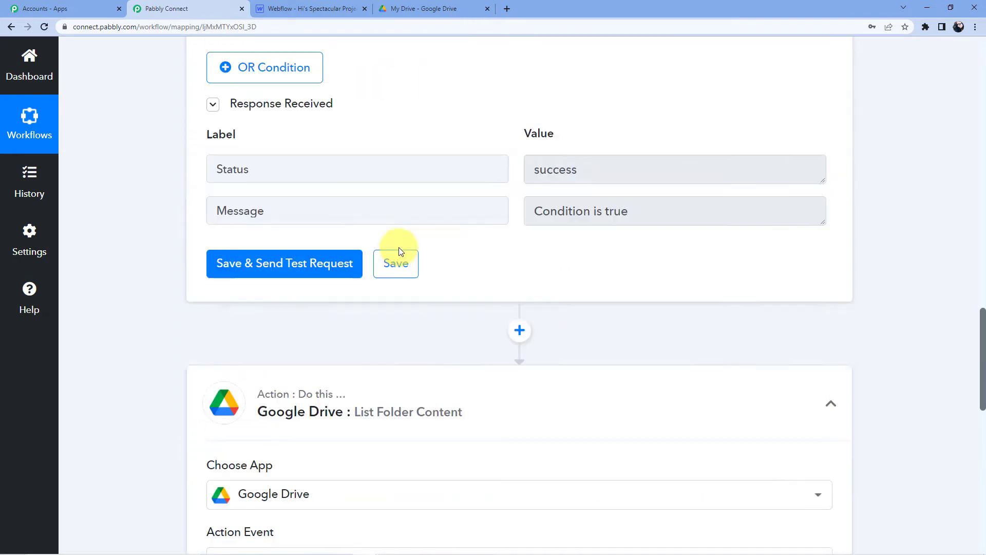
scroll(400, 251, "up", 15)
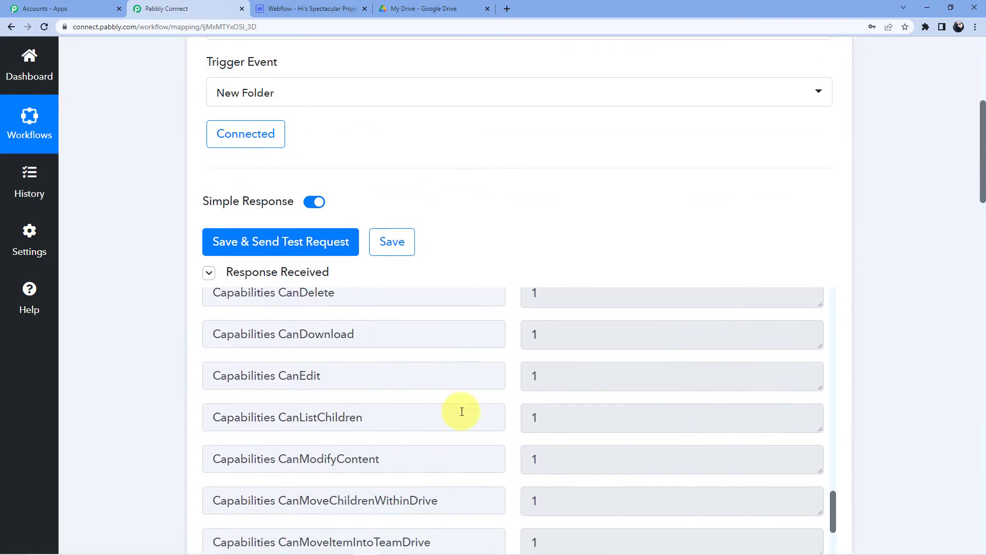
scroll(149, 326, "down", 4)
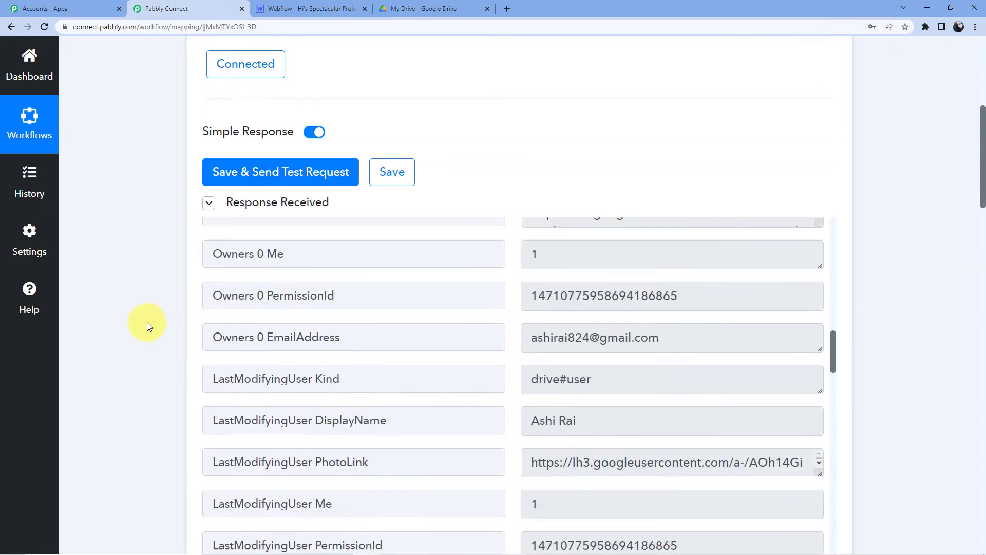
scroll(396, 352, "up", 12)
scroll(363, 309, "up", 7)
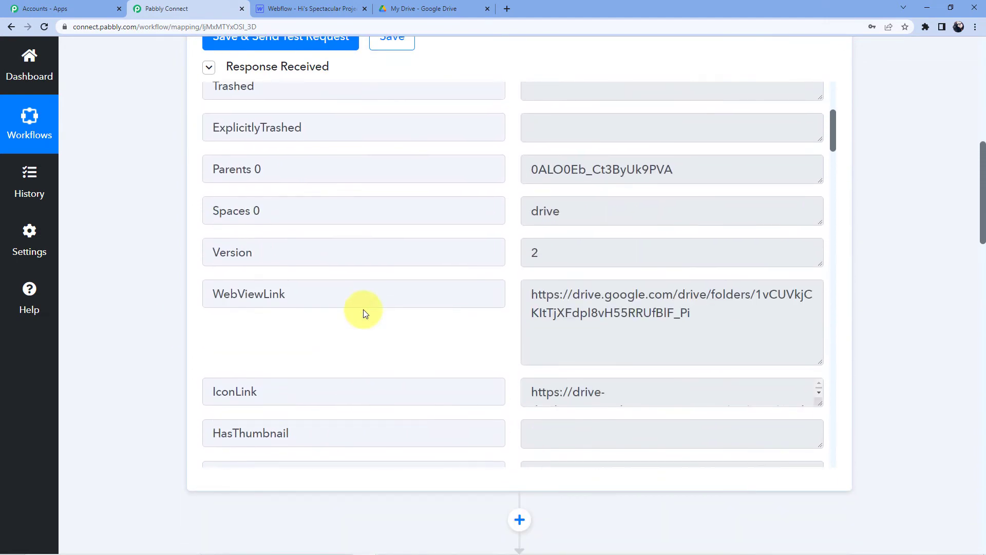
scroll(211, 325, "up", 3)
left_click_drag(530, 328, 750, 328)
scroll(157, 323, "down", 20)
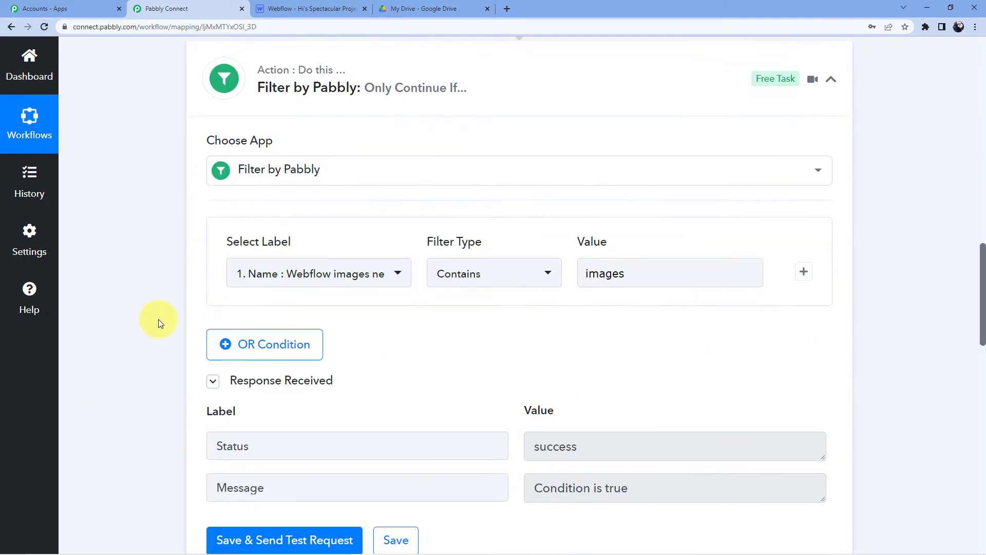
- Map the Folder ID to the Id from the Google Drive New Folder trigger, then save and send a test request
left_click(247, 159)
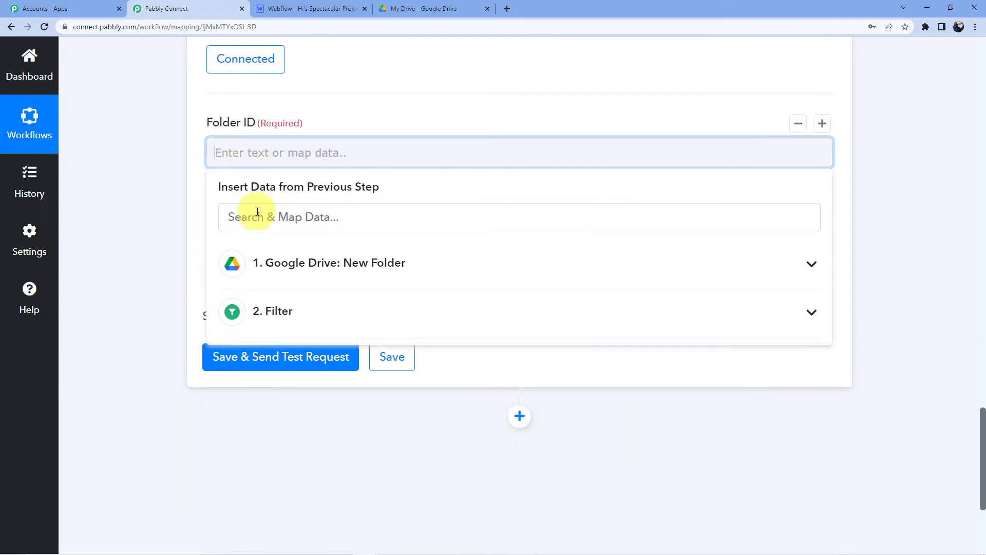
left_click(306, 263)
scroll(308, 278, "down", 3)
scroll(335, 259, "up", 2)
left_click(333, 331)
left_click(137, 200)
scroll(137, 195, "down", 2)
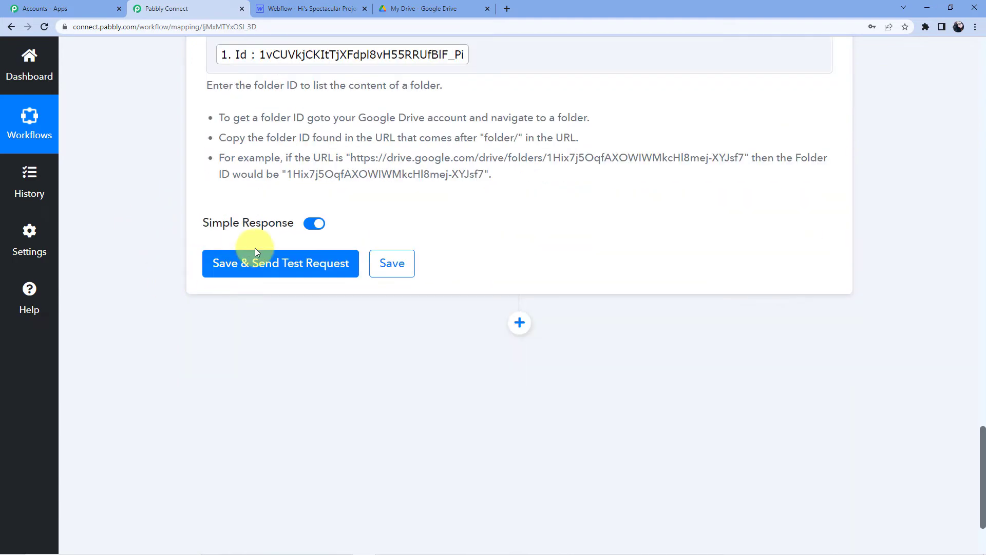
left_click(257, 254)
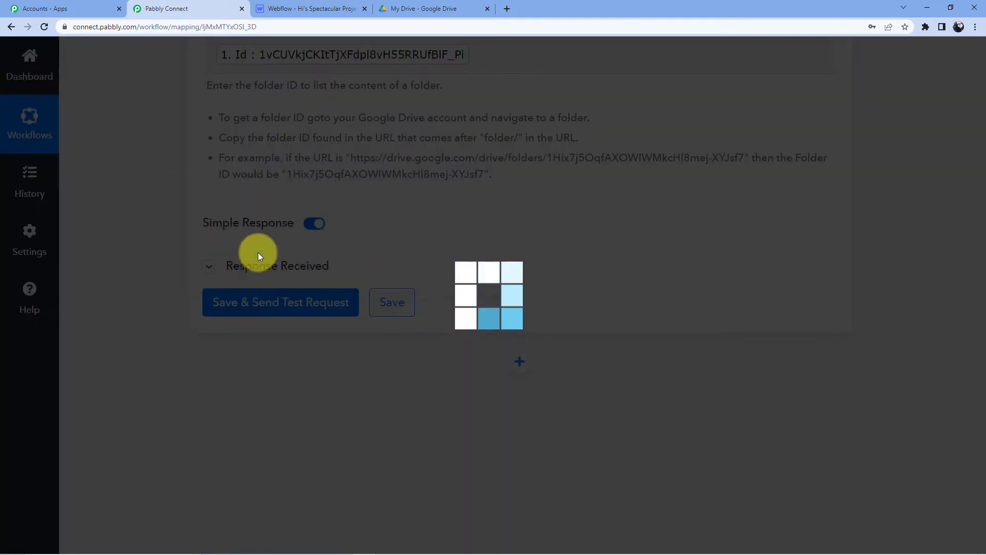
- Examine the file details returned in the List Folder Content response
scroll(636, 288, "down", 3)
scroll(902, 216, "down", 5)
scroll(617, 195, "up", 2)
scroll(632, 190, "down", 5)
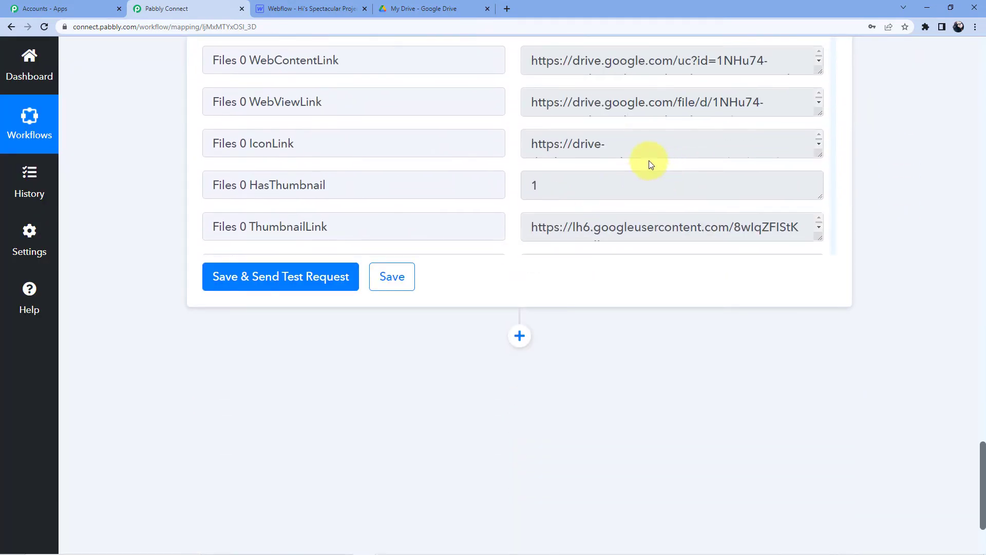
scroll(547, 165, "down", 15)
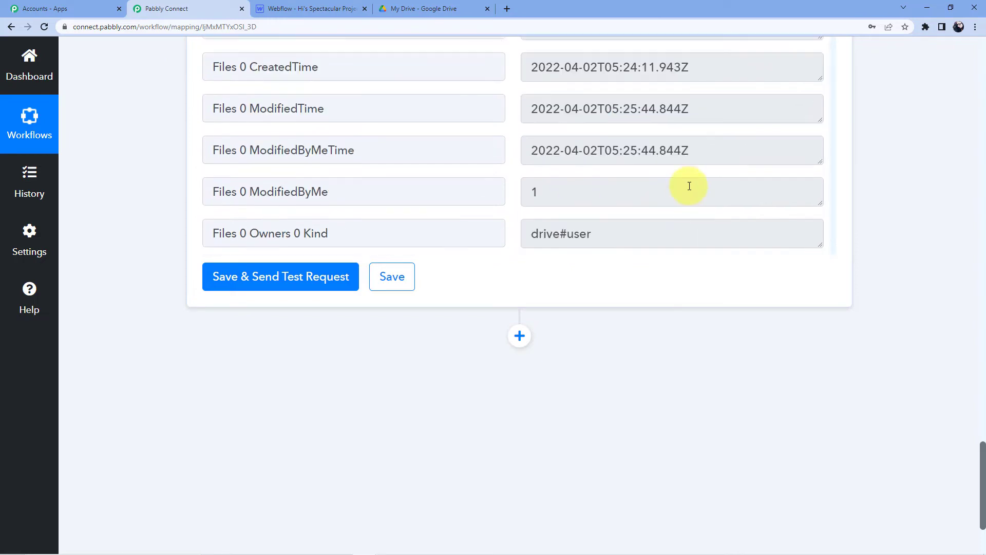
scroll(588, 208, "down", 10)
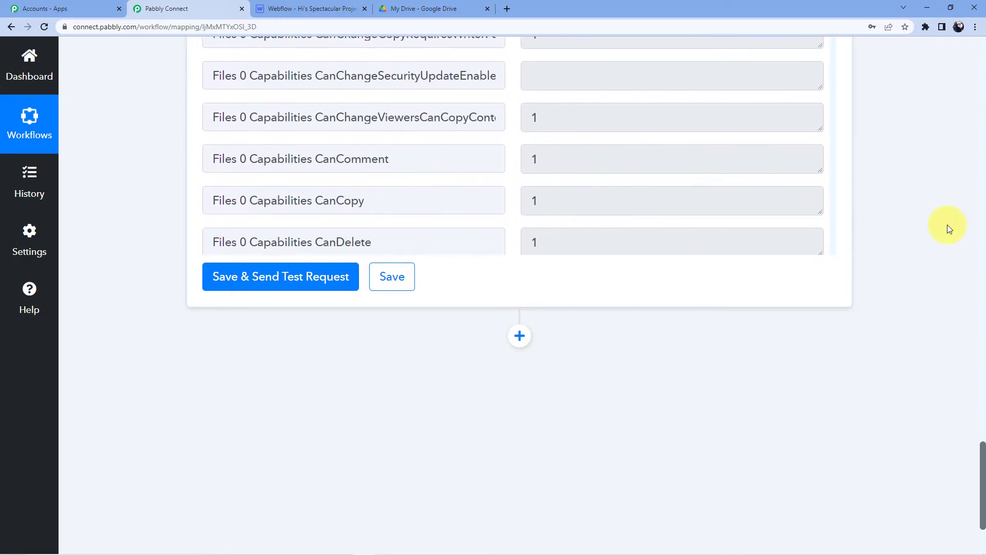
scroll(925, 221, "up", 5)
scroll(633, 342, "down", 20)
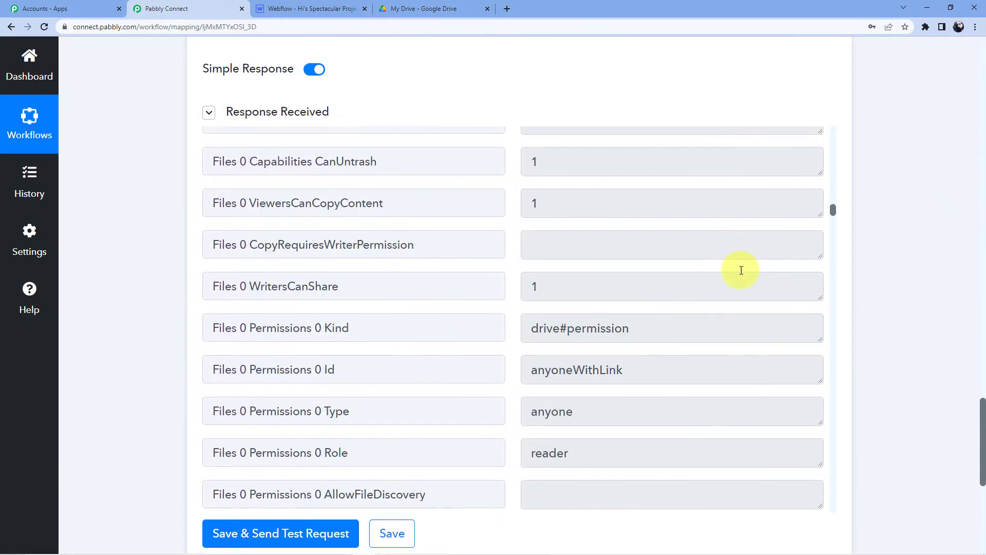
left_click_drag(834, 234, 857, 121)
left_click_drag(981, 426, 984, 362)
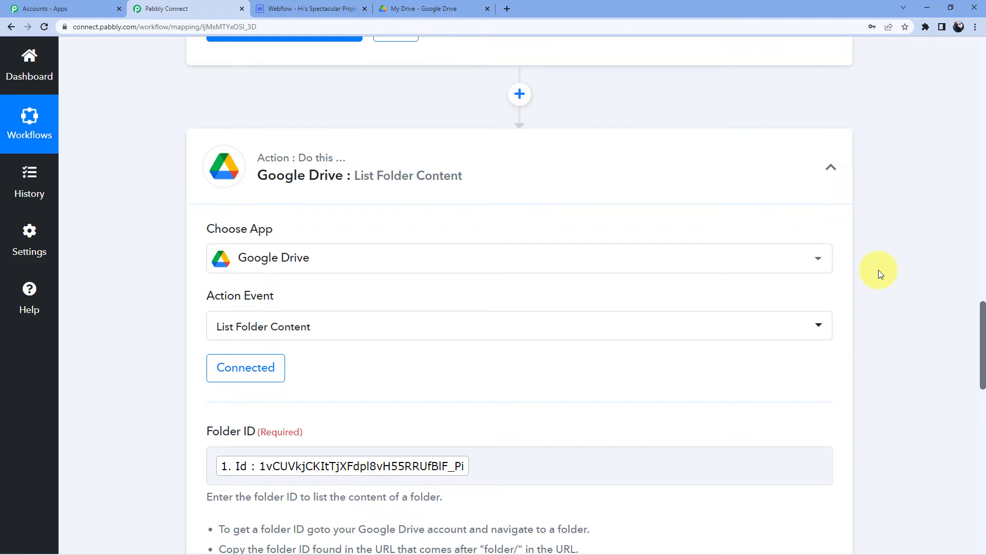
- Resend the List Folder Content test request with Simple Response turned off and review the returned Files array
scroll(328, 333, "down", 3)
scroll(257, 221, "down", 5)
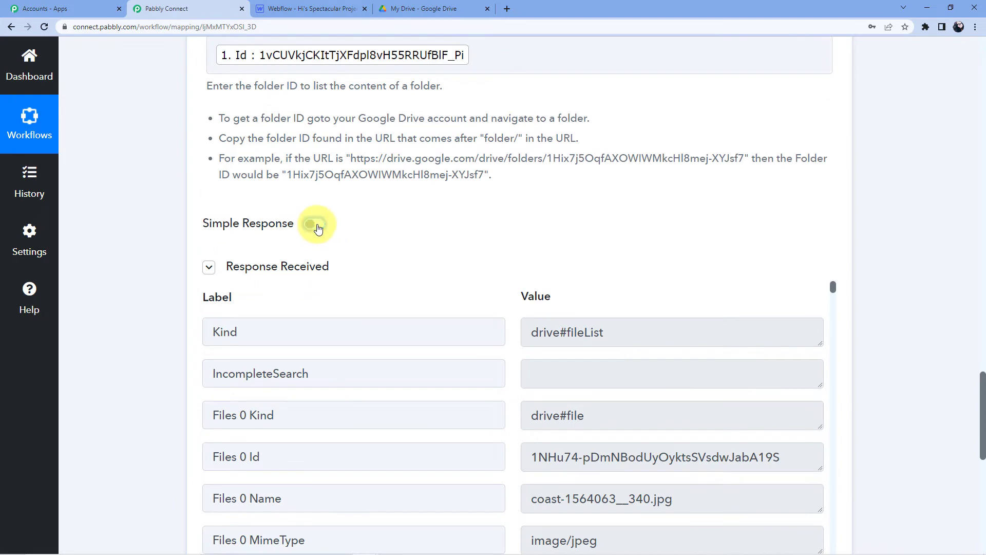
scroll(396, 204, "down", 5)
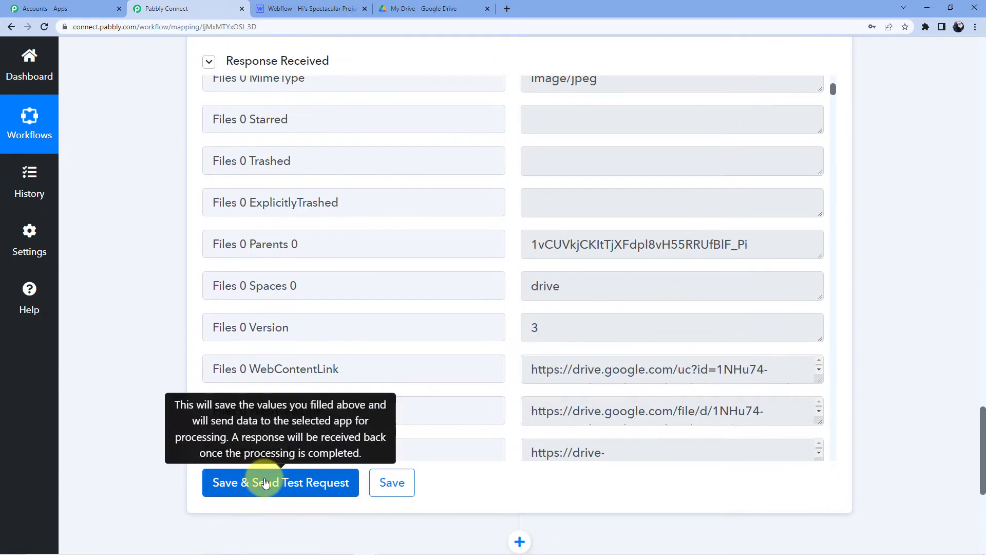
left_click(264, 481)
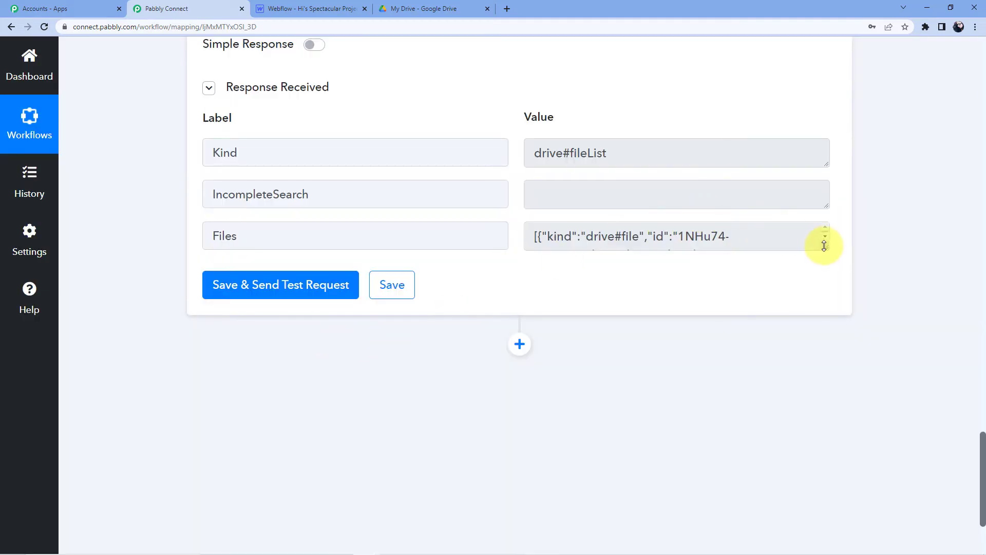
left_click_drag(824, 246, 858, 488)
scroll(703, 311, "down", 10)
scroll(733, 354, "down", 4)
scroll(893, 263, "down", 6)
- Add an Iterator by Pabbly action that uses the step 3 Files array, then save and send its test request
left_click(519, 197)
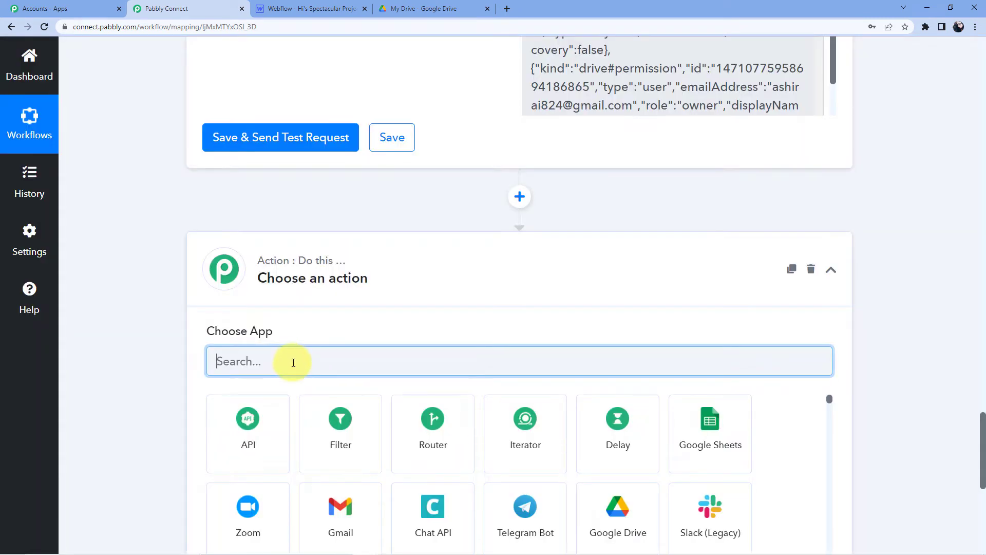
type("Itera")
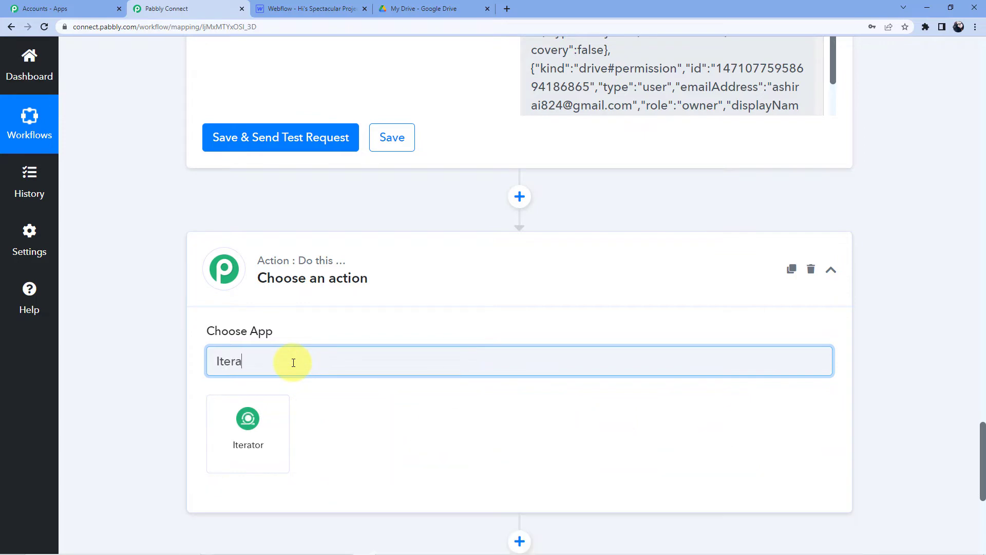
left_click(286, 446)
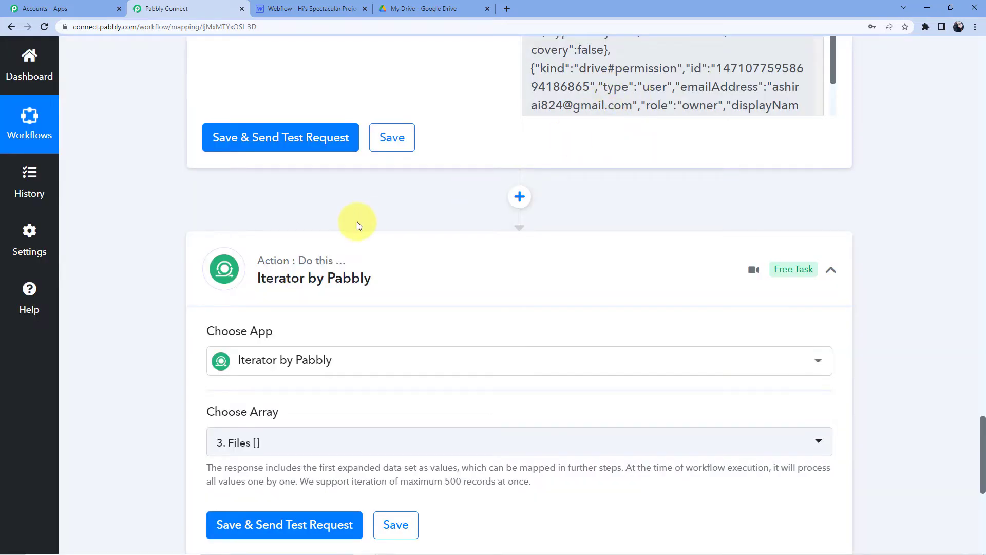
scroll(356, 221, "down", 6)
left_click(288, 226)
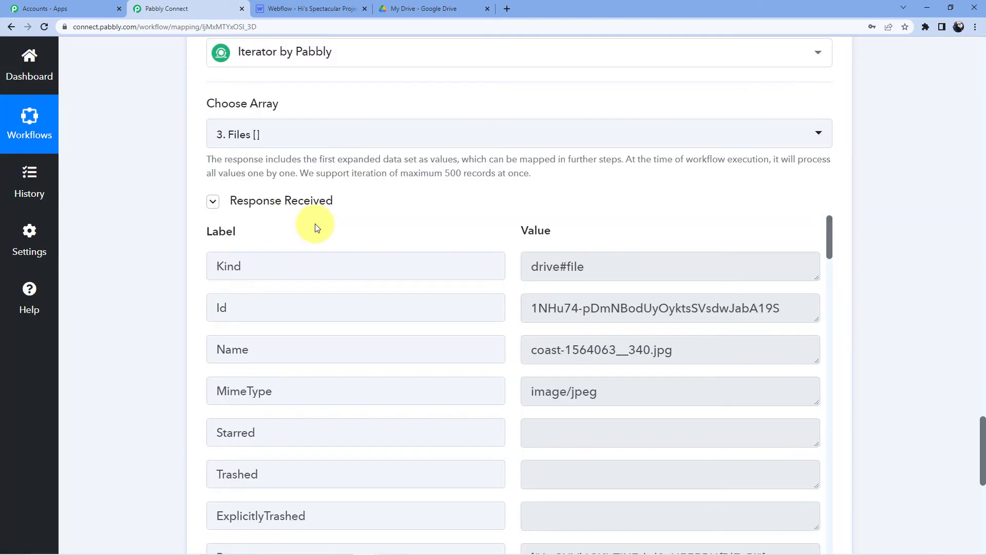
- Examine the Iterator response for the first file's name, type and links
scroll(589, 213, "down", 1)
scroll(653, 256, "down", 1)
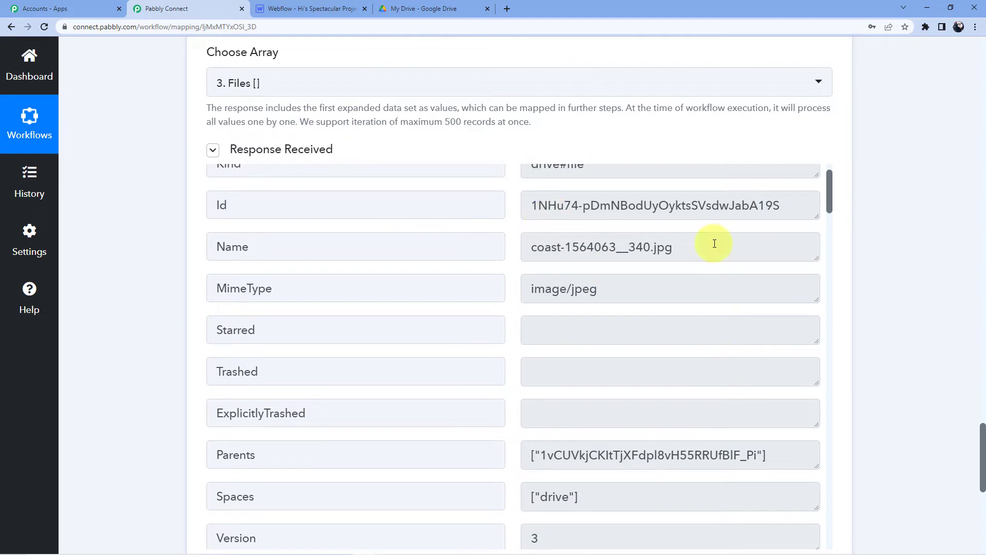
left_click_drag(828, 193, 664, 268)
scroll(533, 314, "up", 5)
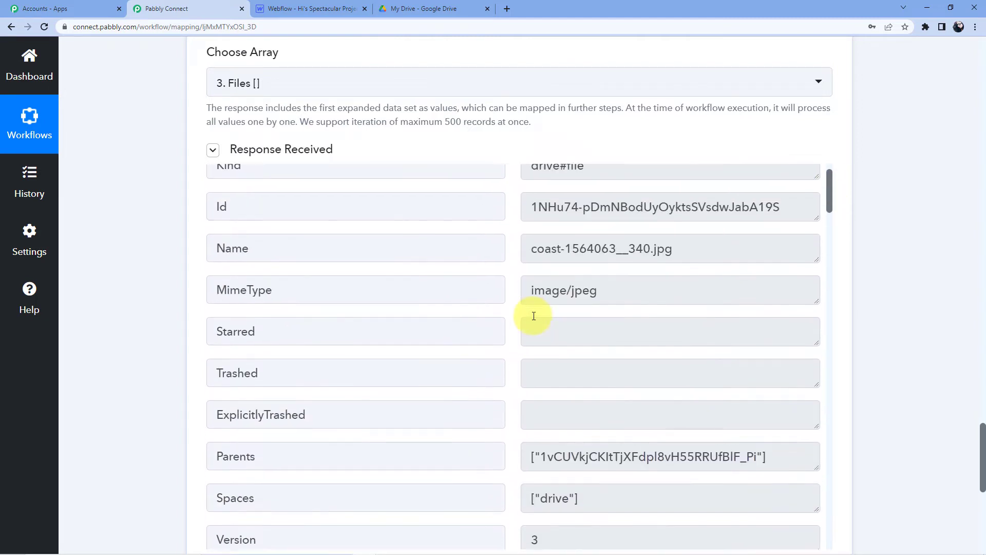
scroll(571, 283, "down", 15)
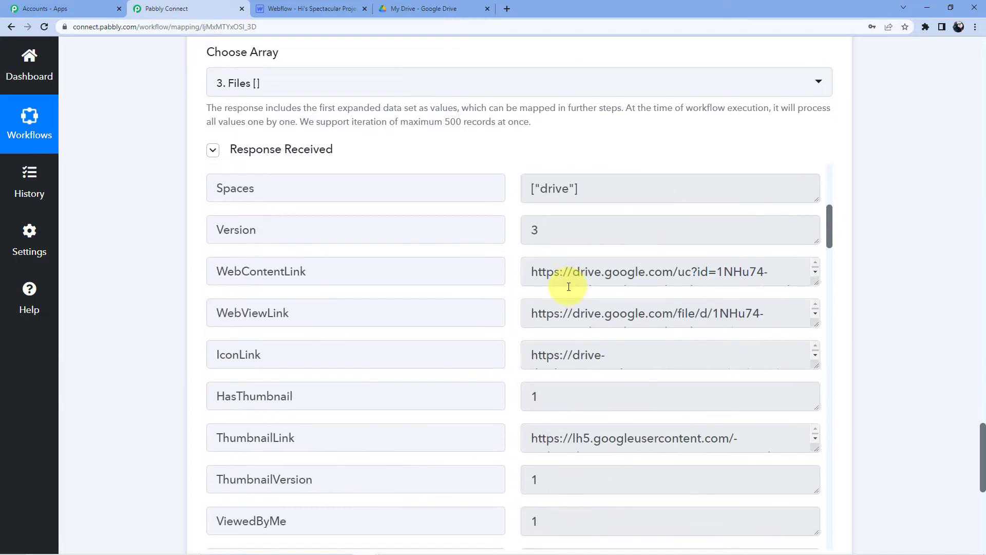
scroll(569, 287, "down", 5)
scroll(585, 300, "up", 2)
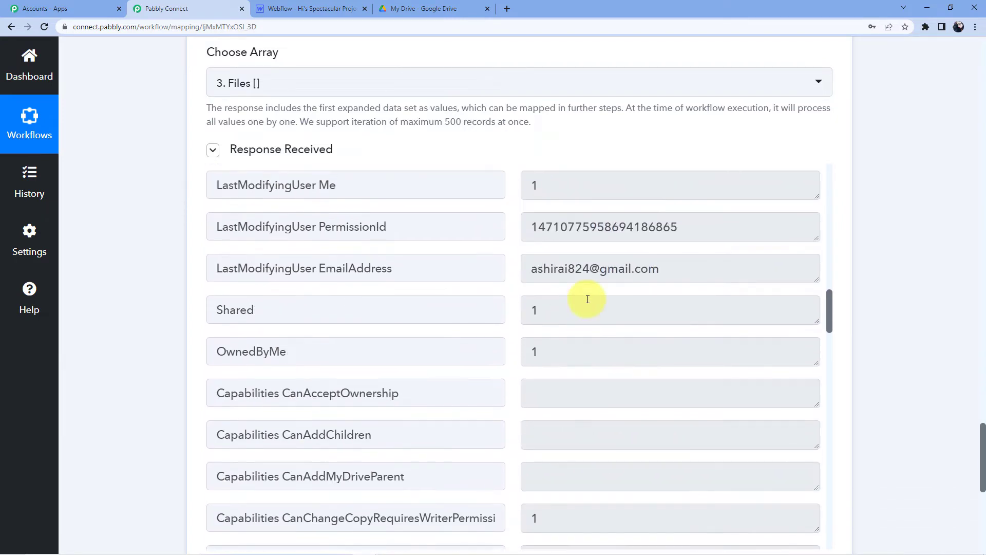
- Add an action step after the Iterator and choose Webflow as its application
scroll(854, 257, "down", 9)
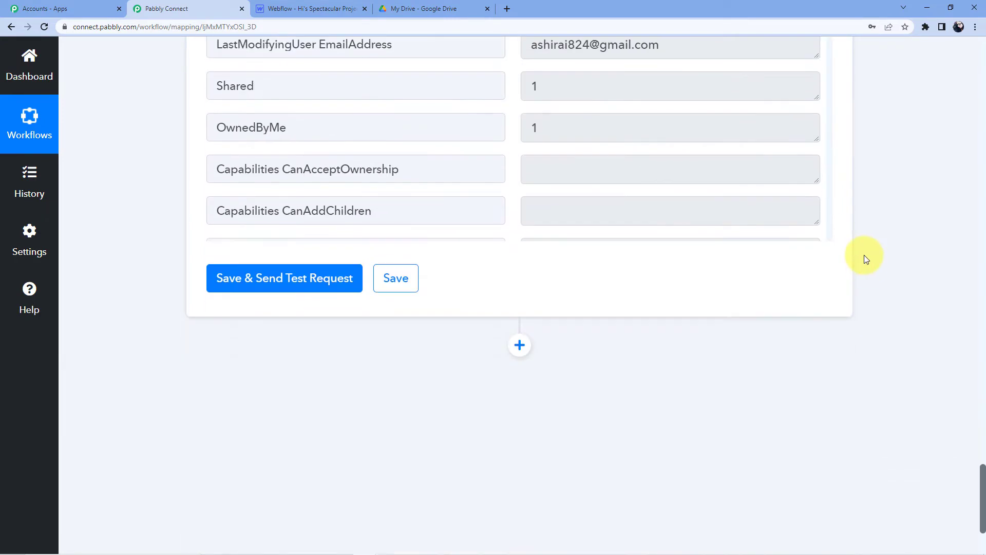
left_click(519, 200)
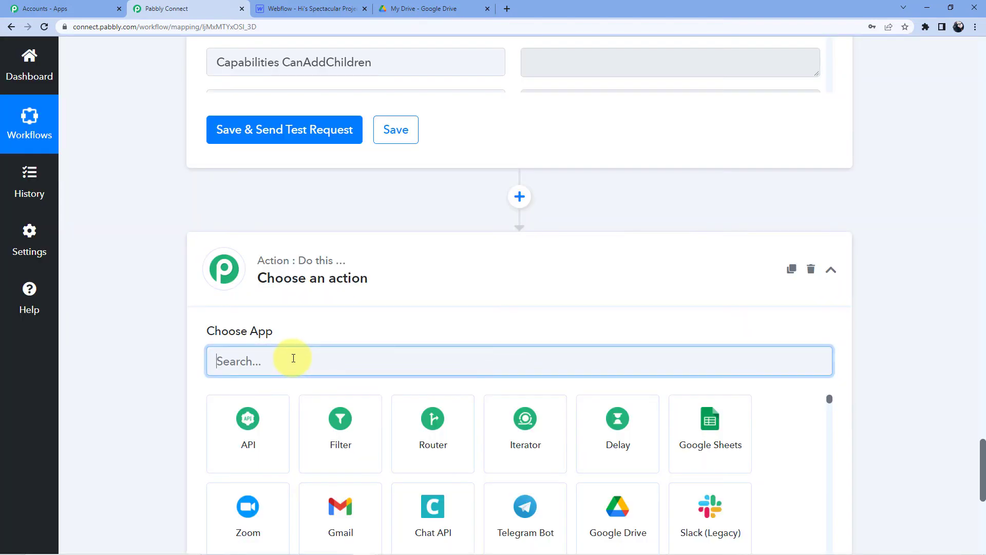
type("Webflow")
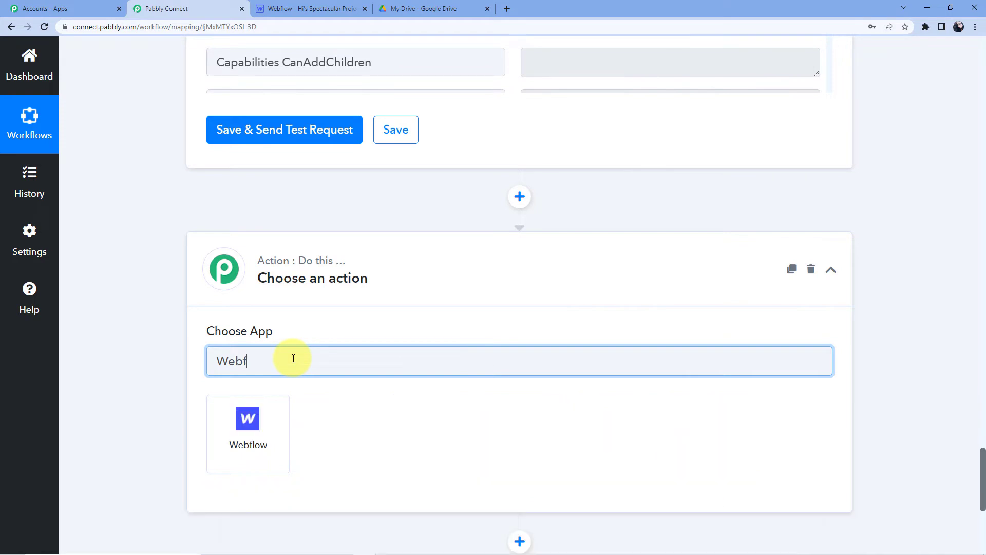
left_click(278, 414)
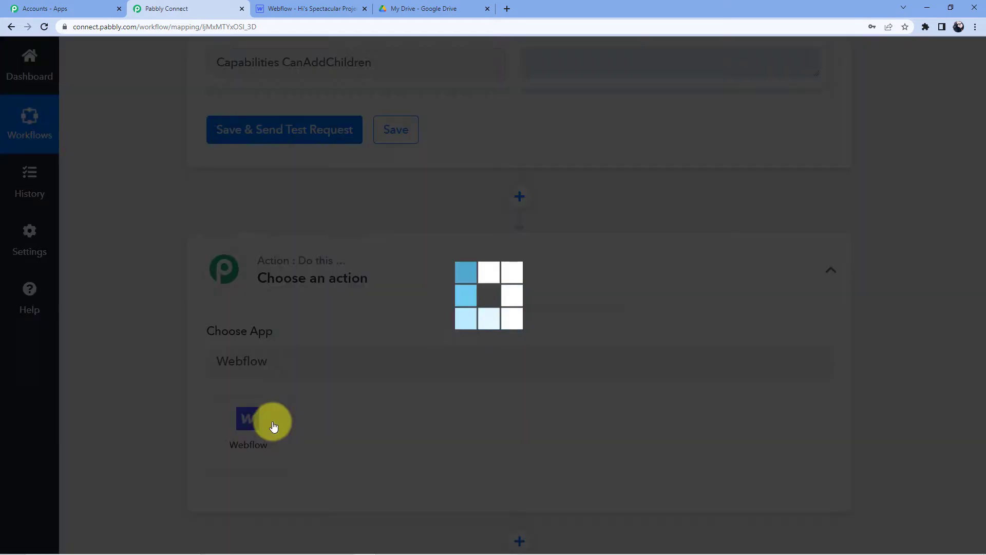
scroll(362, 312, "down", 4)
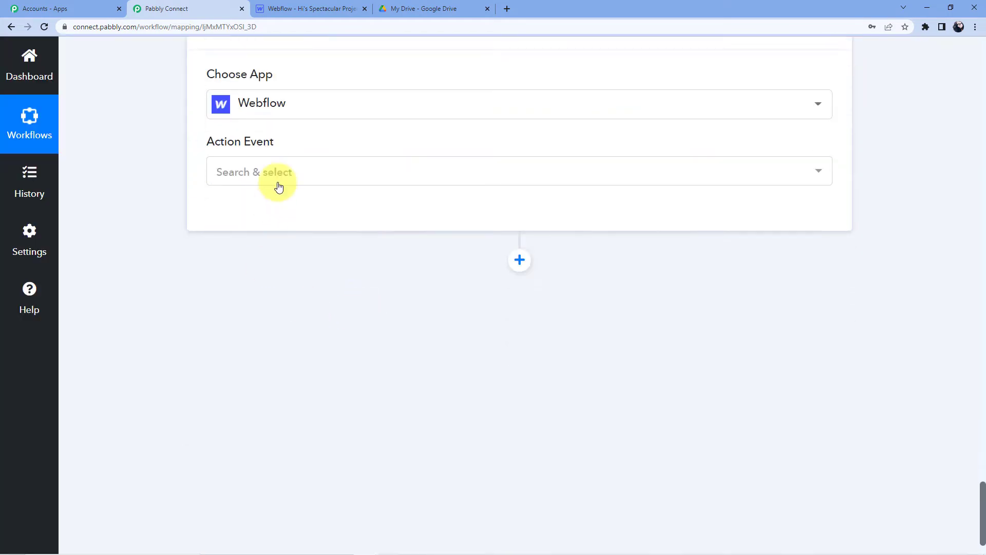
- Set the Webflow action event to Create Live Item
left_click(278, 181)
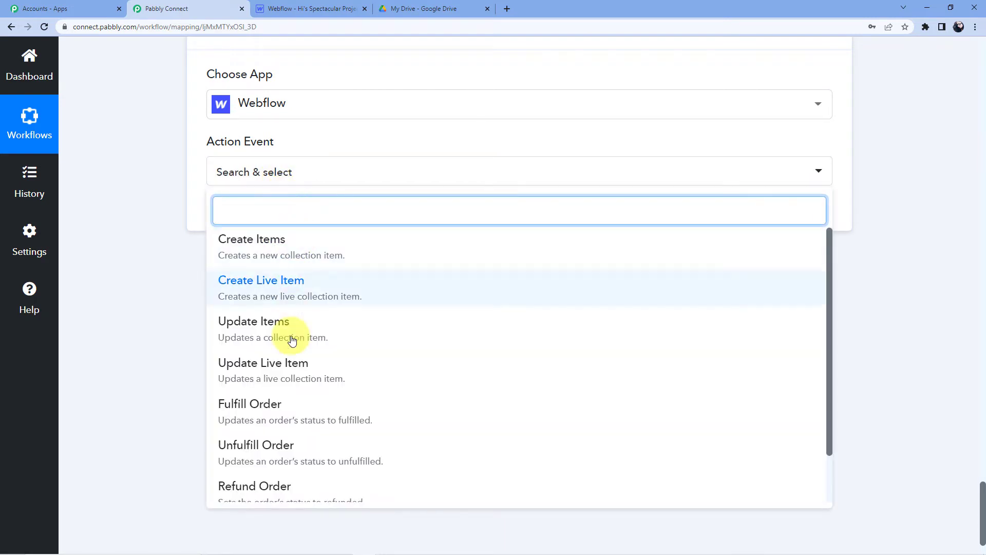
scroll(272, 318, "down", 1)
scroll(283, 417, "up", 1)
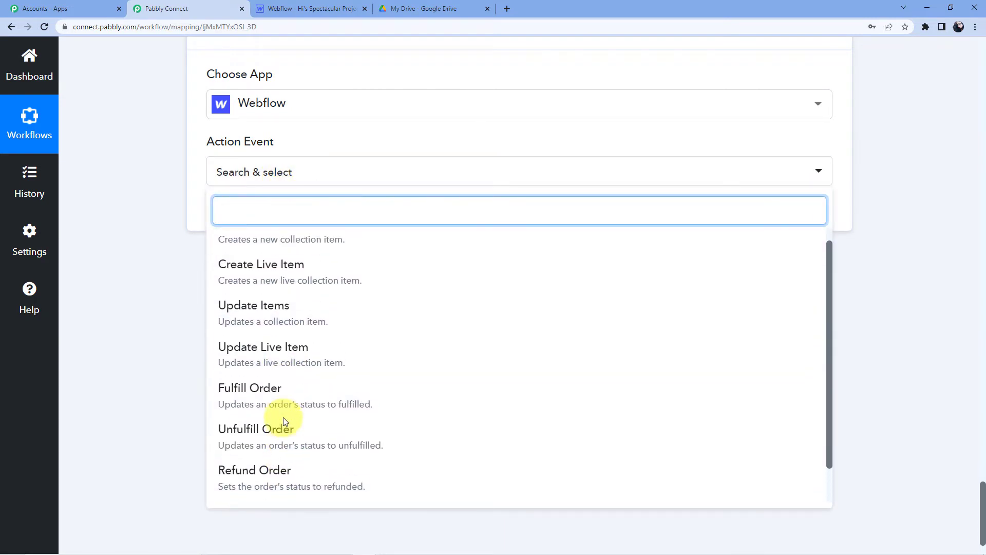
left_click(272, 282)
- Start adding a new Webflow connection and read the instructions for obtaining its API token
left_click(247, 215)
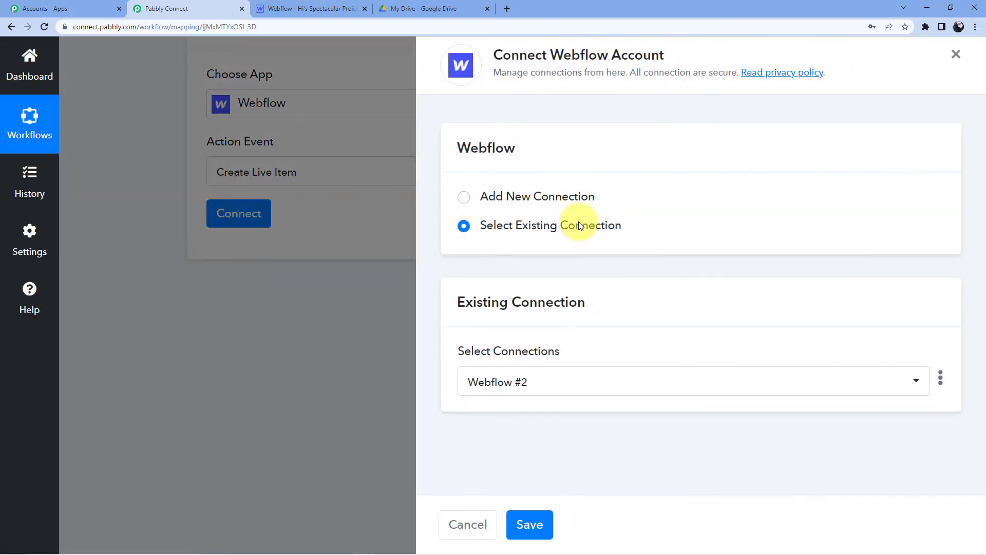
left_click(561, 202)
scroll(516, 349, "down", 1)
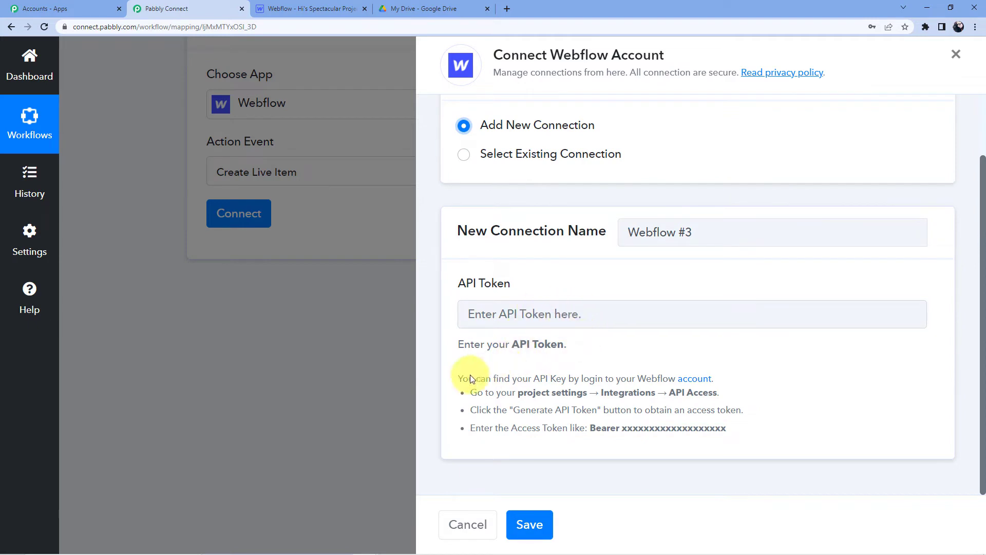
left_click_drag(454, 382, 757, 437)
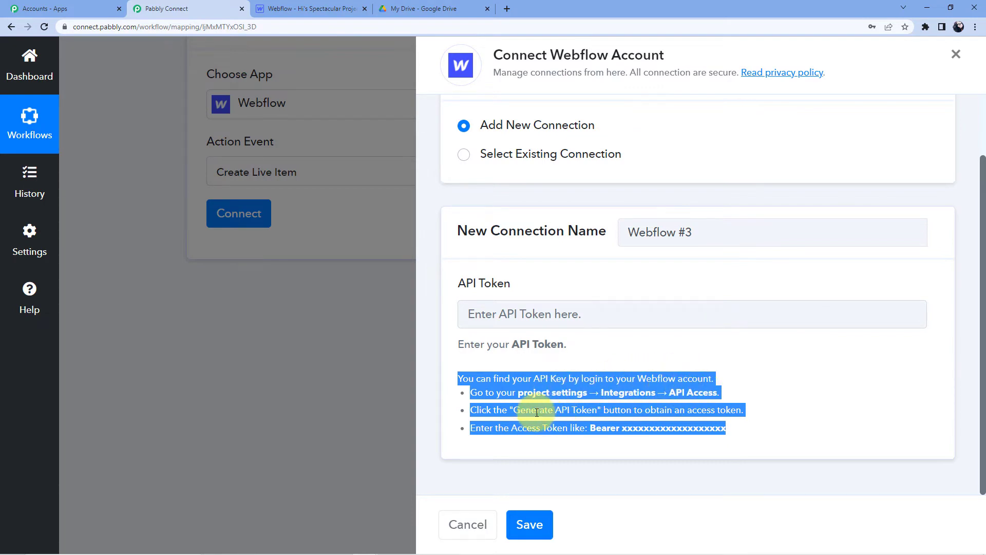
- Switch to the Webflow project and open its Integrations settings
left_click(311, 9)
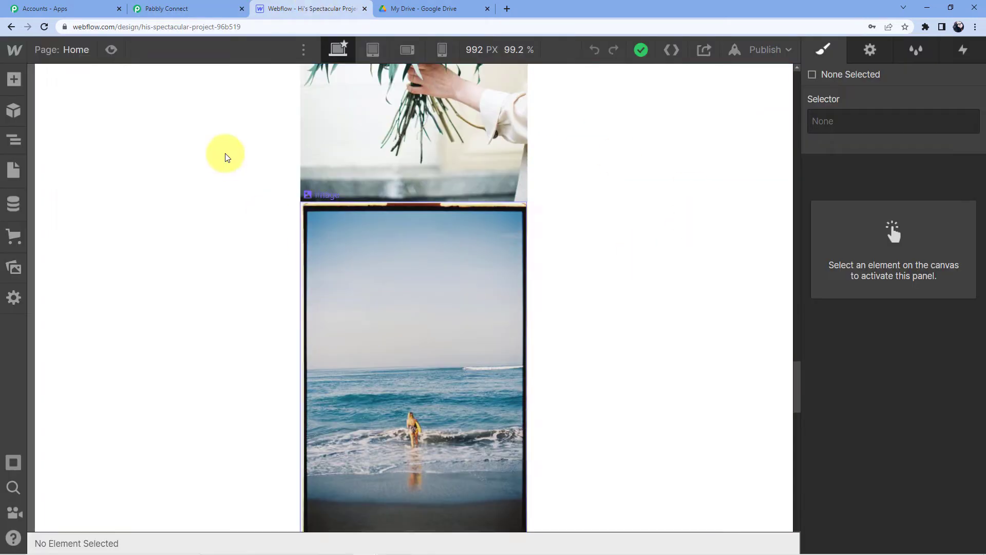
scroll(226, 157, "up", 10)
scroll(227, 156, "up", 15)
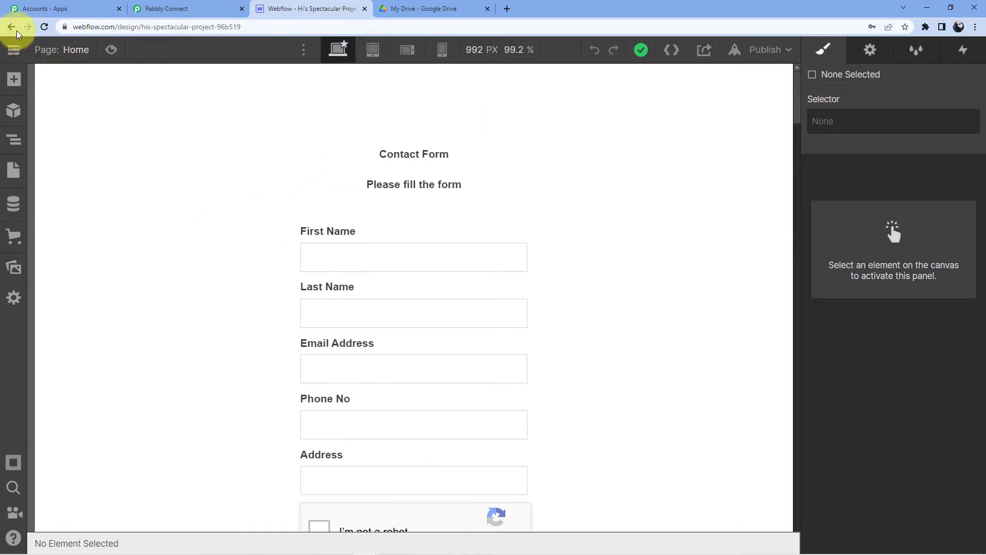
mouse_move(17, 50)
left_click(64, 98)
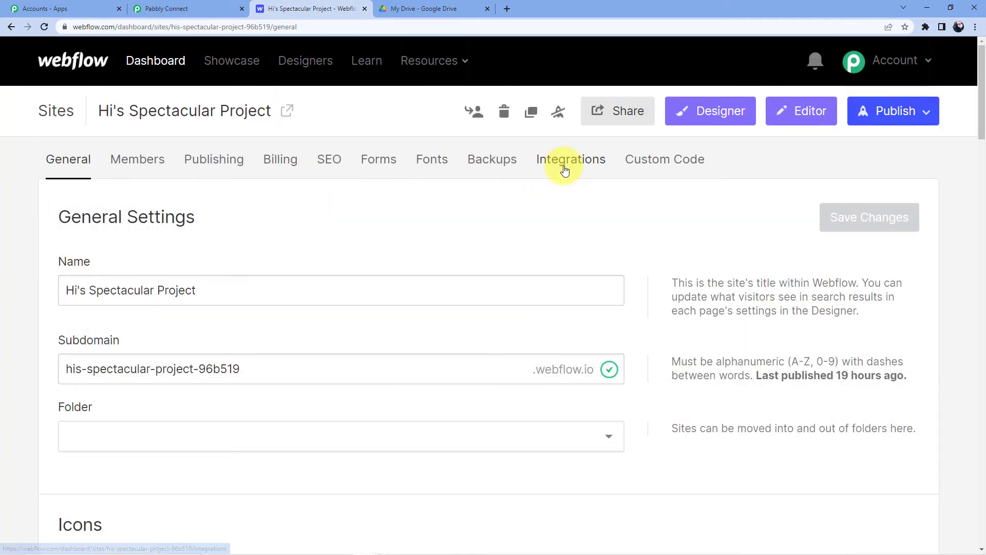
left_click(565, 169)
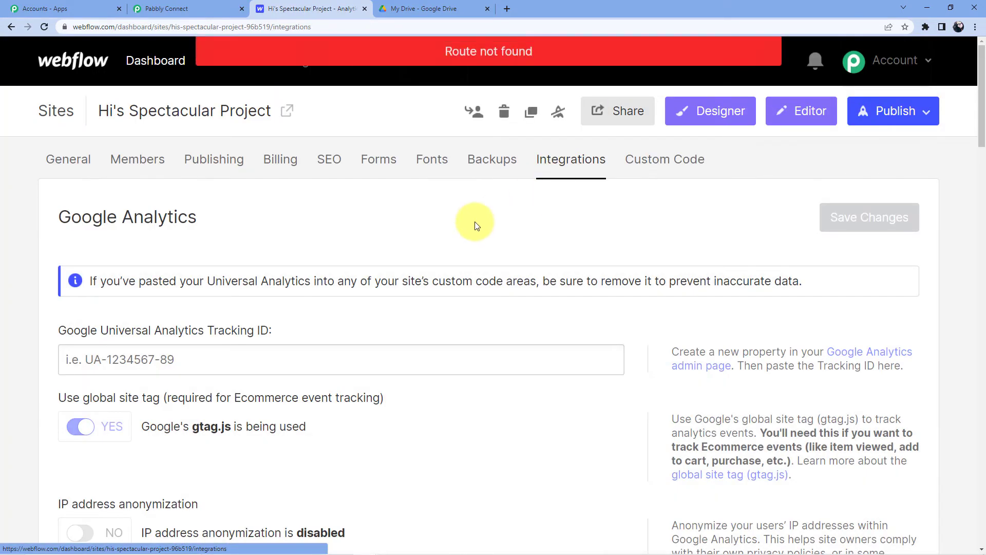
- Generate a new API token under the project's API Access section and copy it
scroll(320, 242, "down", 20)
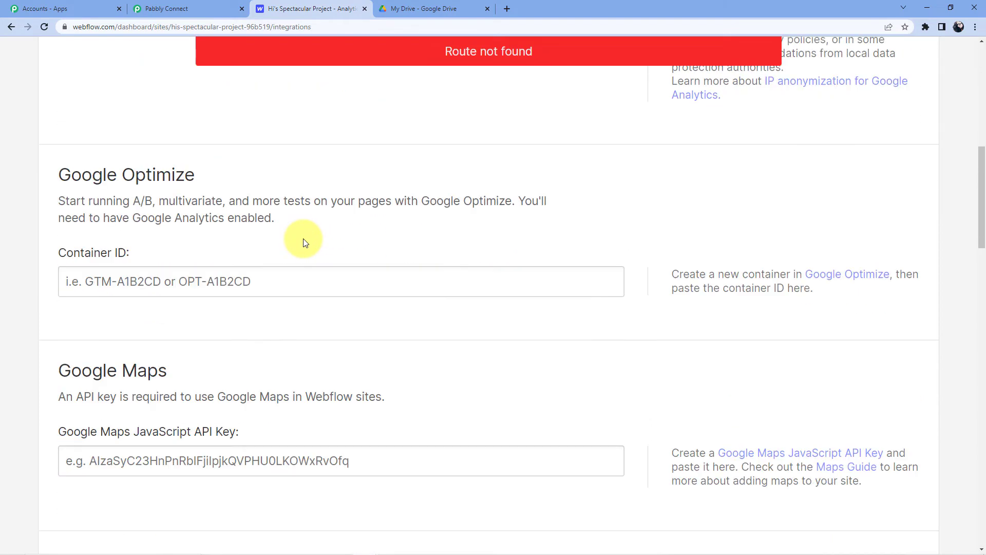
scroll(304, 238, "down", 5)
scroll(298, 238, "up", 3)
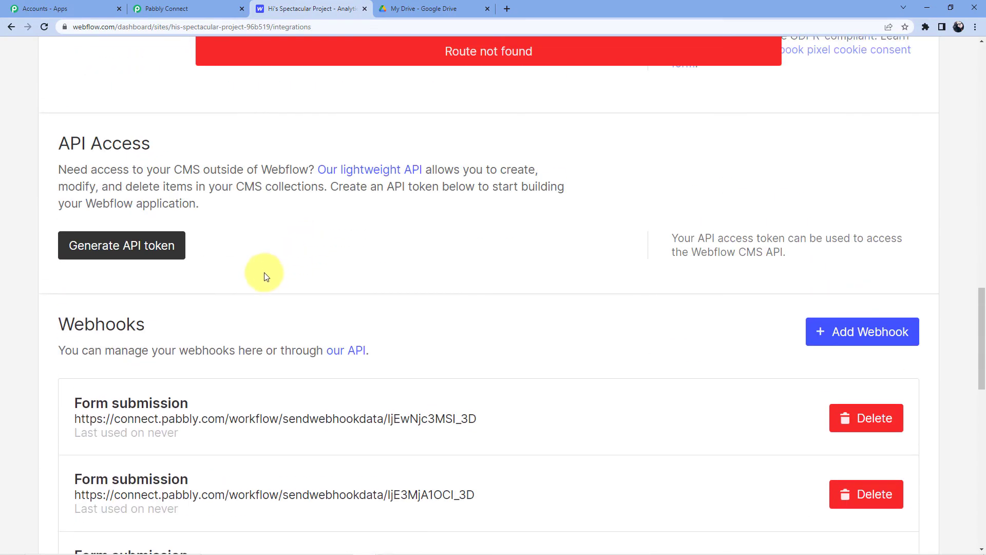
scroll(290, 252, "down", 2)
scroll(286, 250, "up", 2)
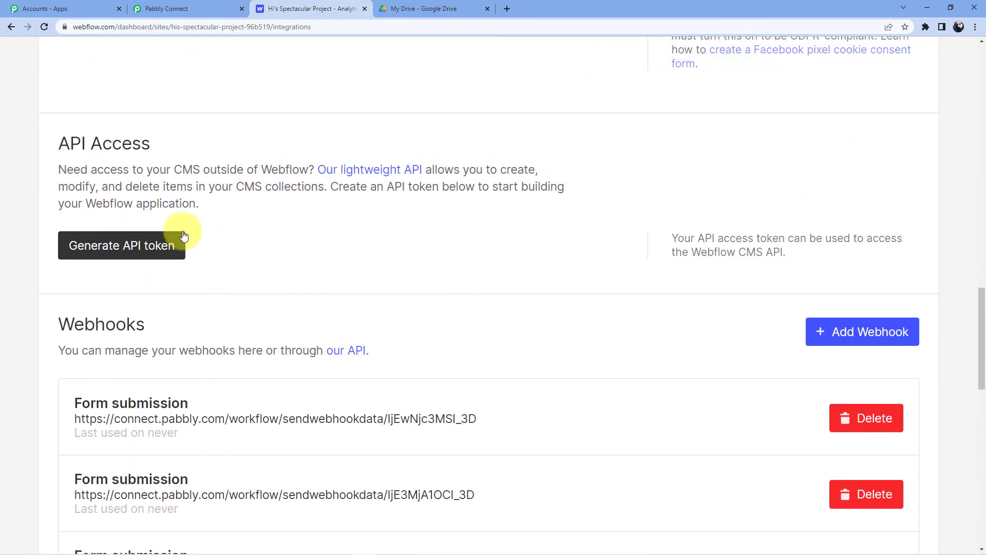
left_click(143, 255)
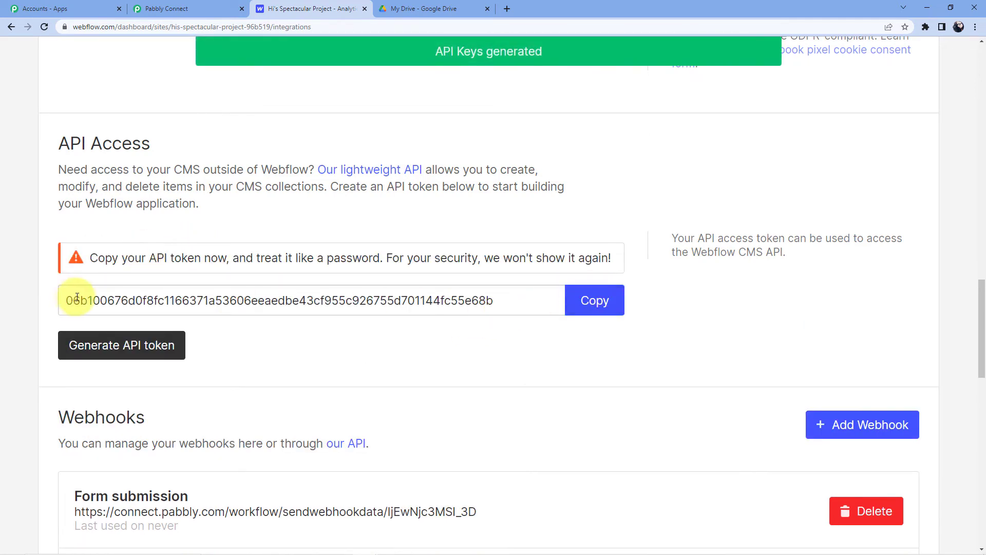
left_click(498, 311)
left_click(591, 302)
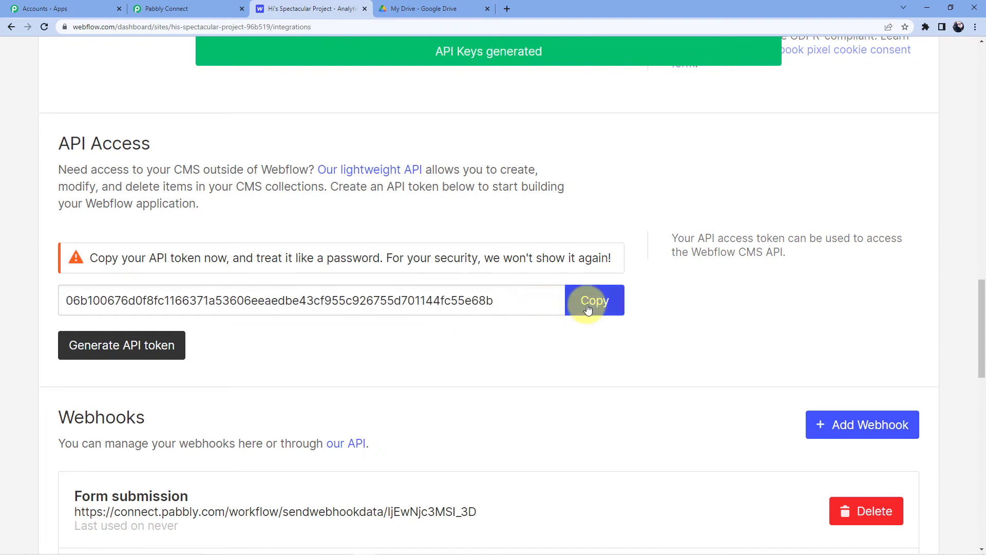
- Back in Pabbly Connect, enter the copied API token prefixed with "Bearer" for the new Webflow connection and save it
left_click(193, 7)
left_click(516, 321)
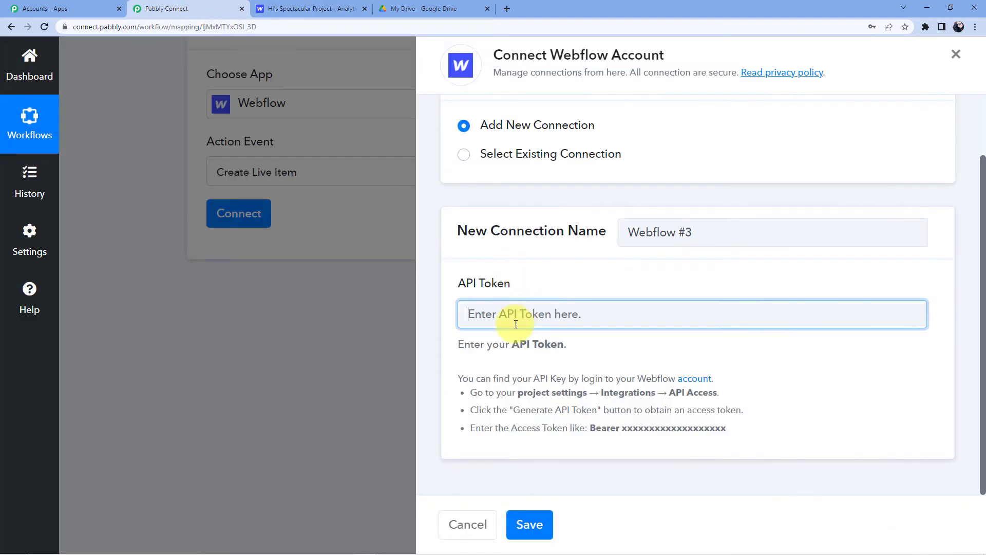
key("ctrl+v")
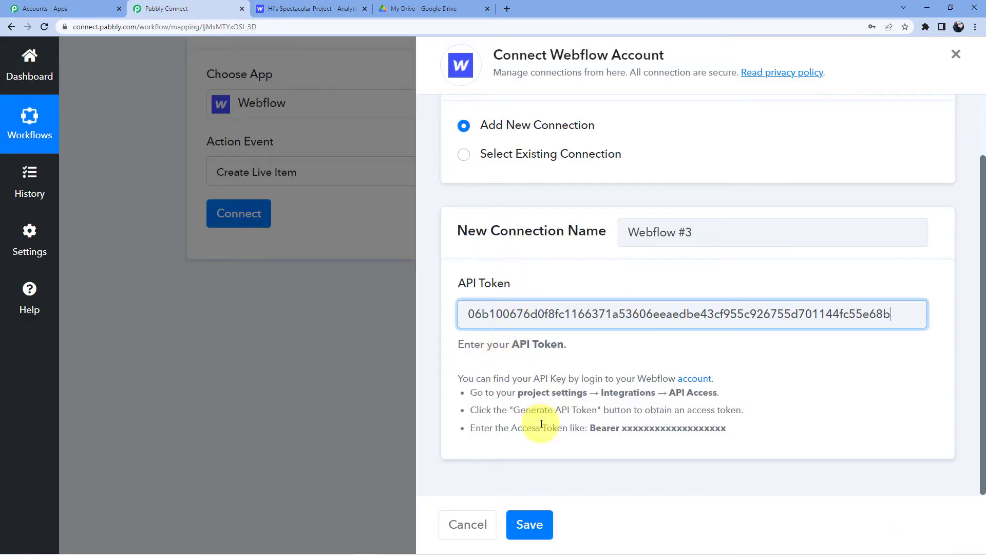
left_click_drag(590, 427, 615, 427)
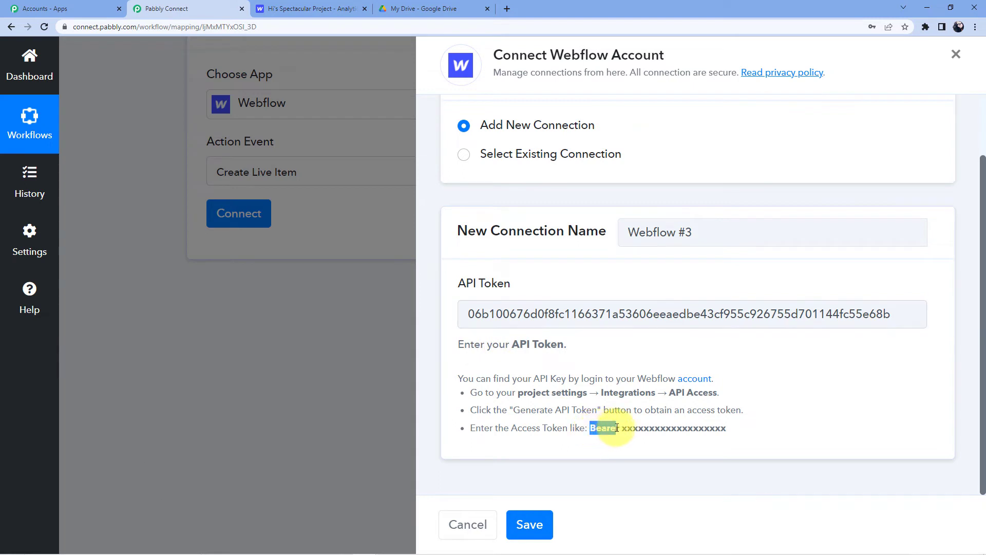
right_click(610, 430)
left_click(624, 435)
left_click(471, 314)
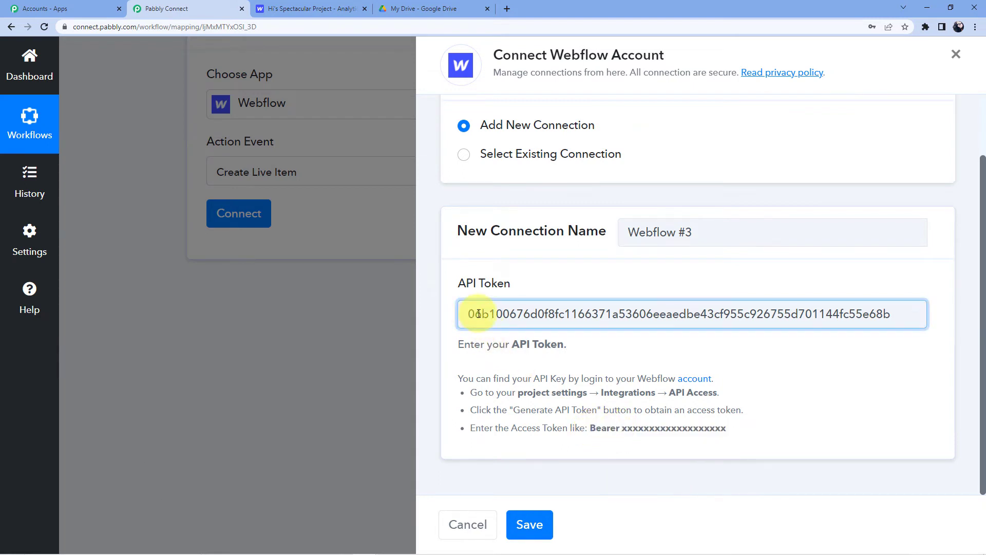
key("ctrl+v")
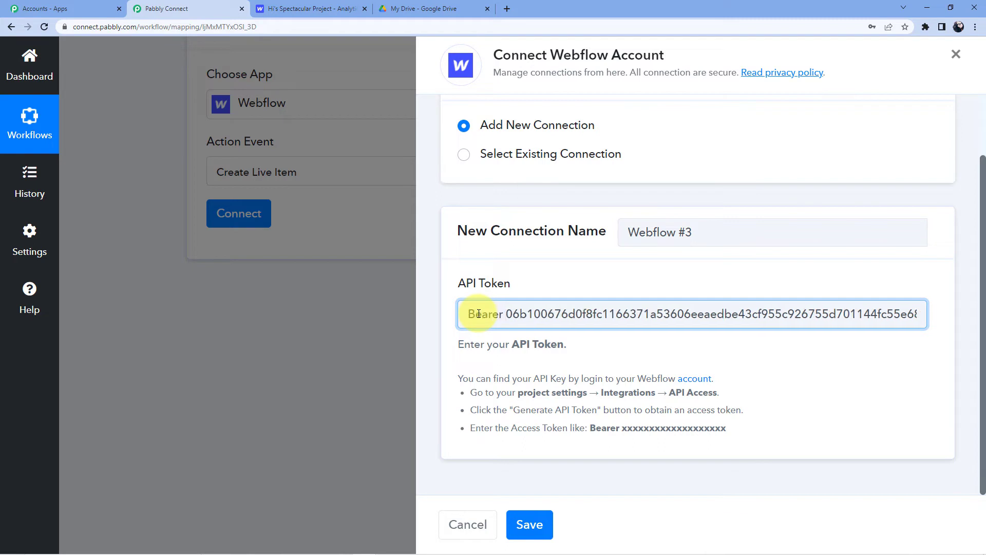
left_click(532, 519)
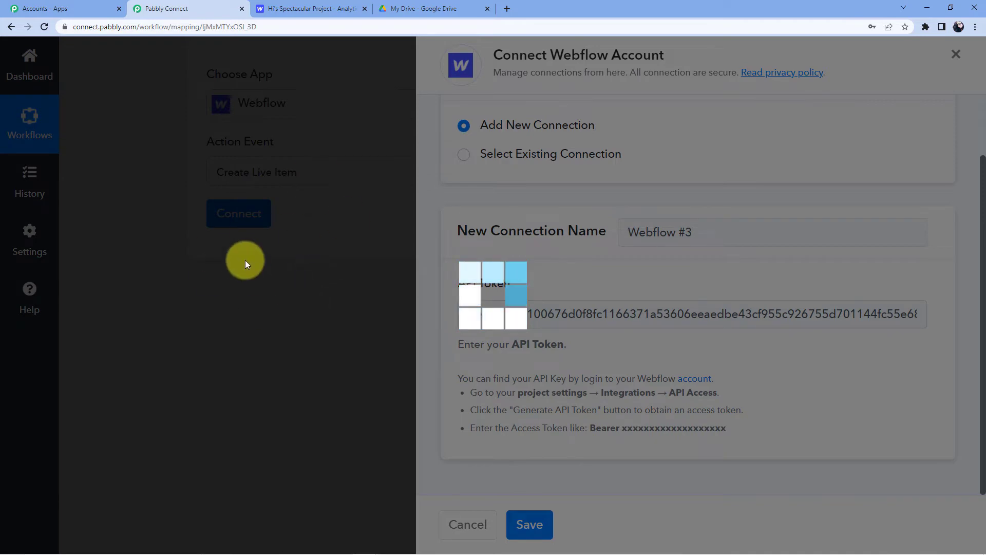
- Review the site, collection and item fields of the Create Live Item action
scroll(318, 149, "down", 2)
scroll(325, 197, "up", 3)
scroll(339, 159, "down", 4)
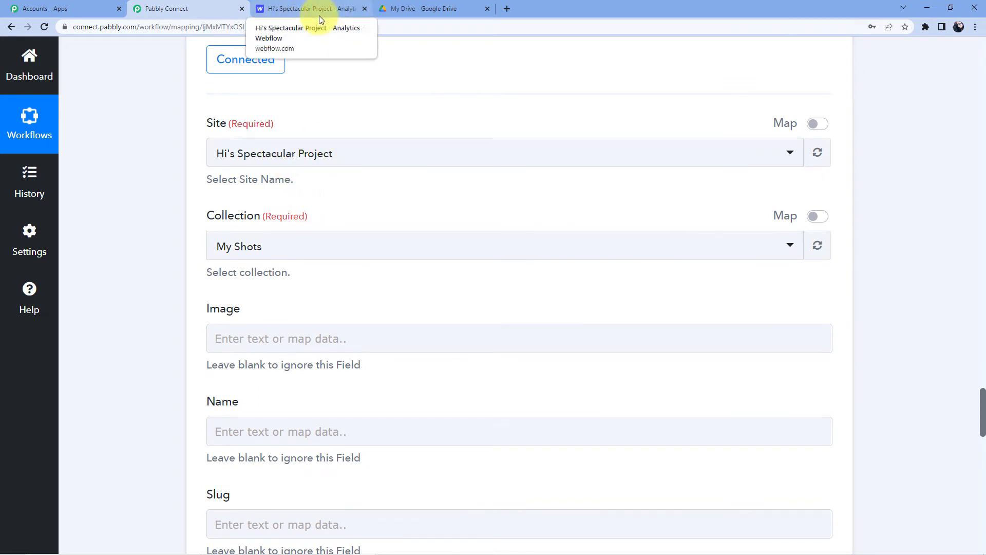
scroll(319, 209, "down", 3)
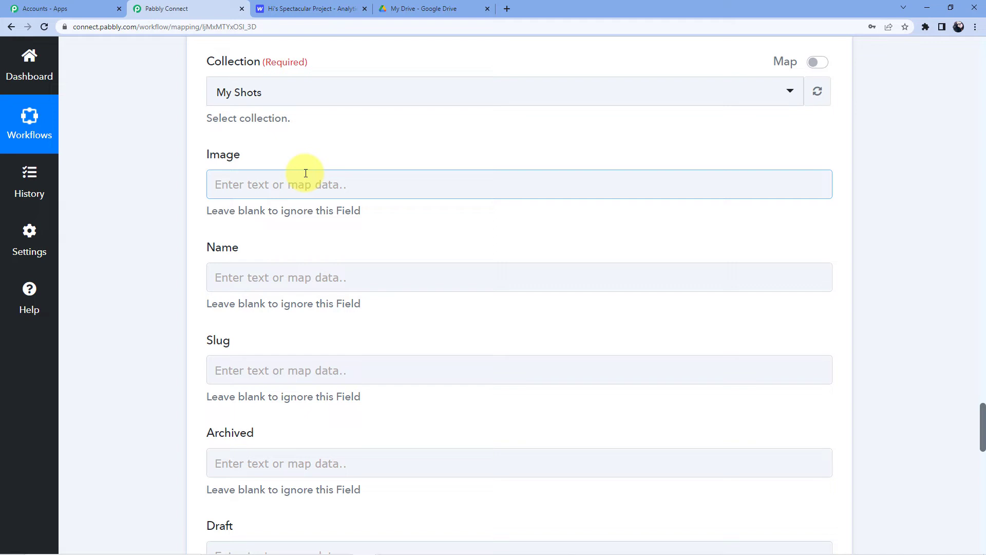
scroll(306, 173, "up", 3)
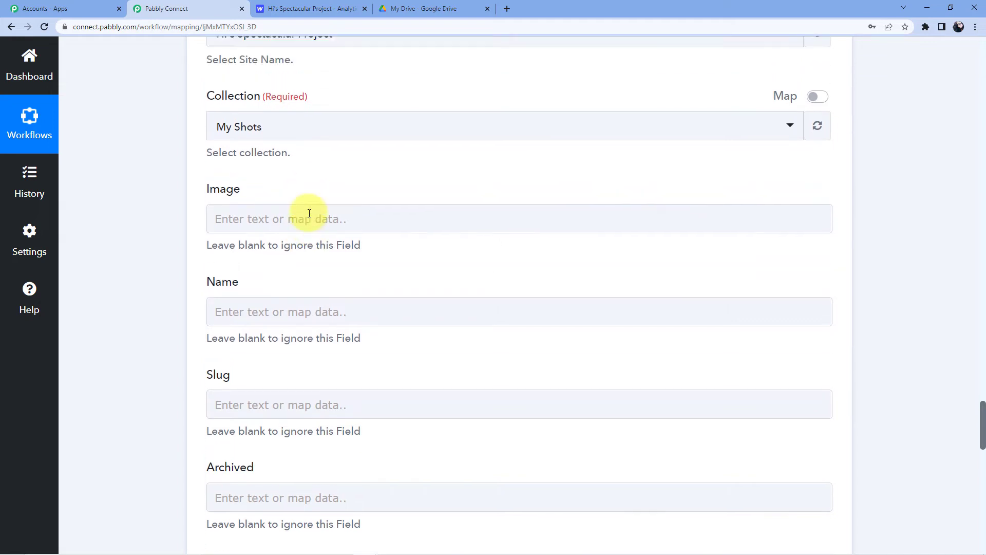
- Map the Image field to the WebContentLink value from step 4, Iterator by Pabbly
scroll(306, 214, "down", 2)
left_click(236, 237)
scroll(298, 205, "down", 3)
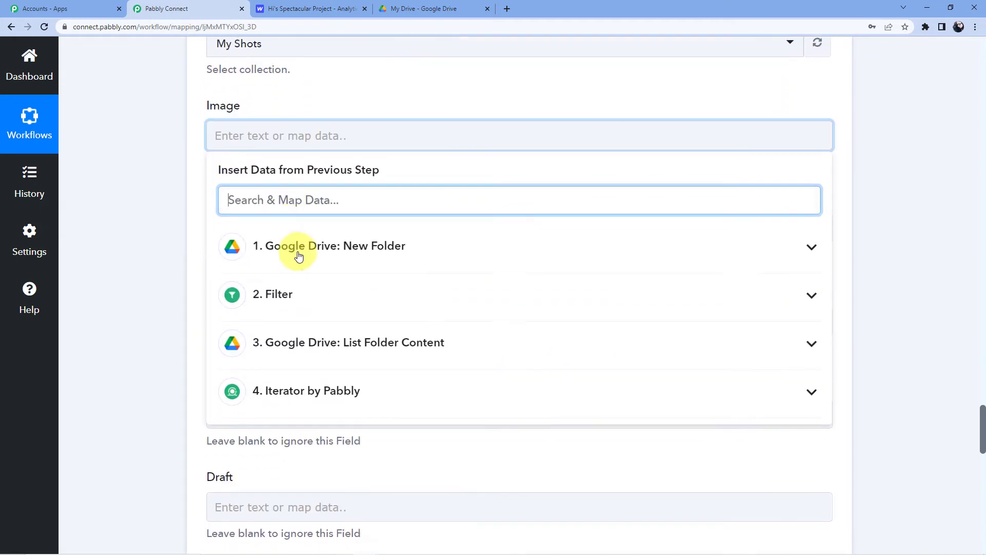
scroll(326, 346, "down", 2)
left_click(319, 284)
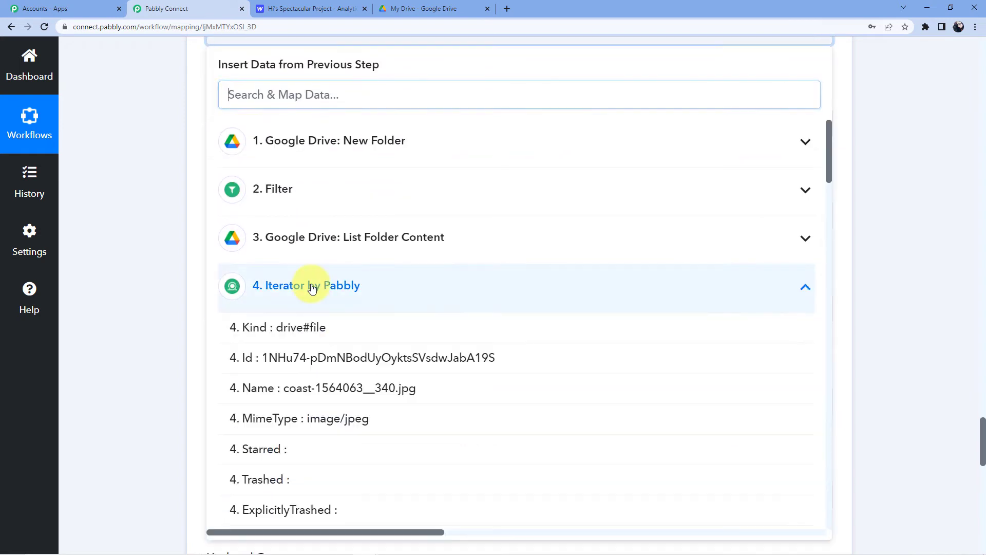
scroll(343, 354, "down", 2)
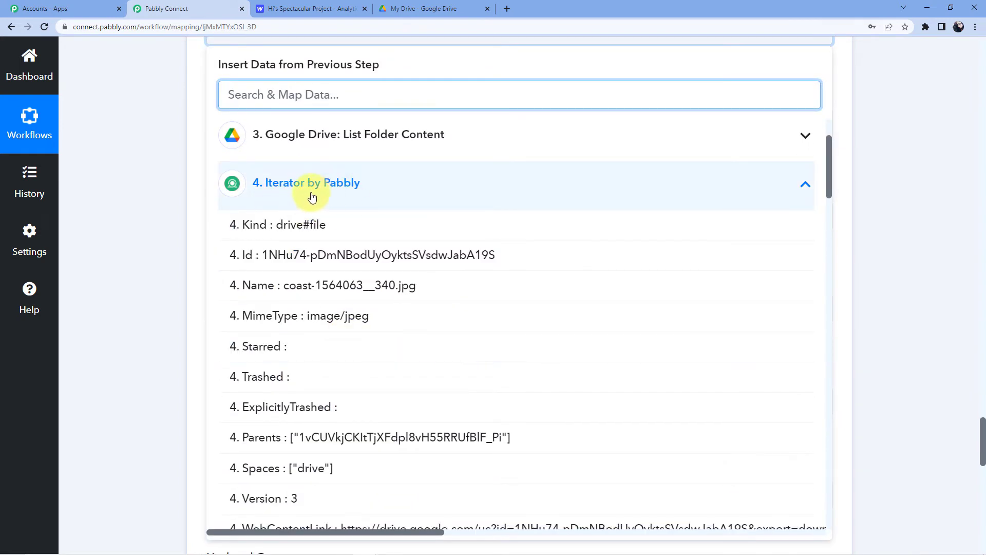
scroll(355, 341, "down", 6)
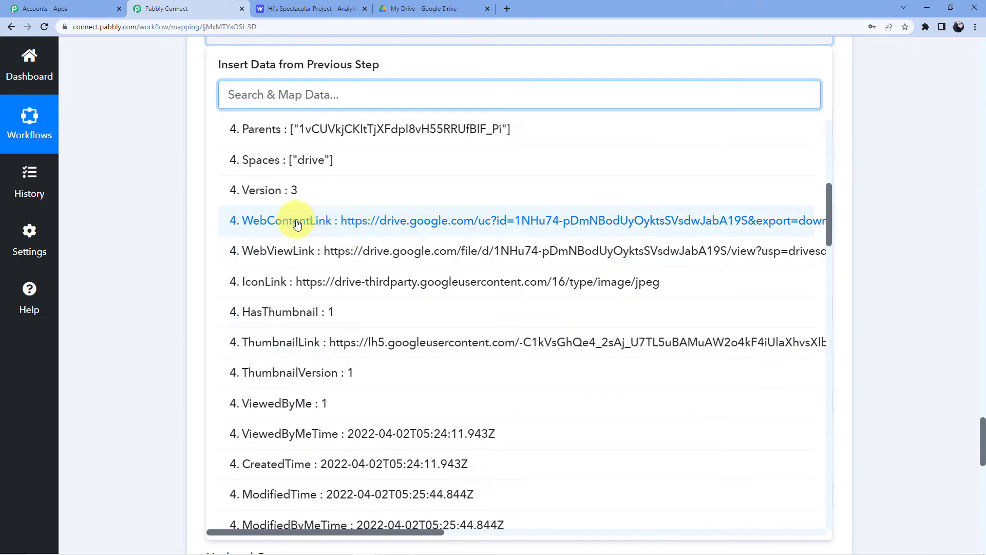
left_click(577, 220)
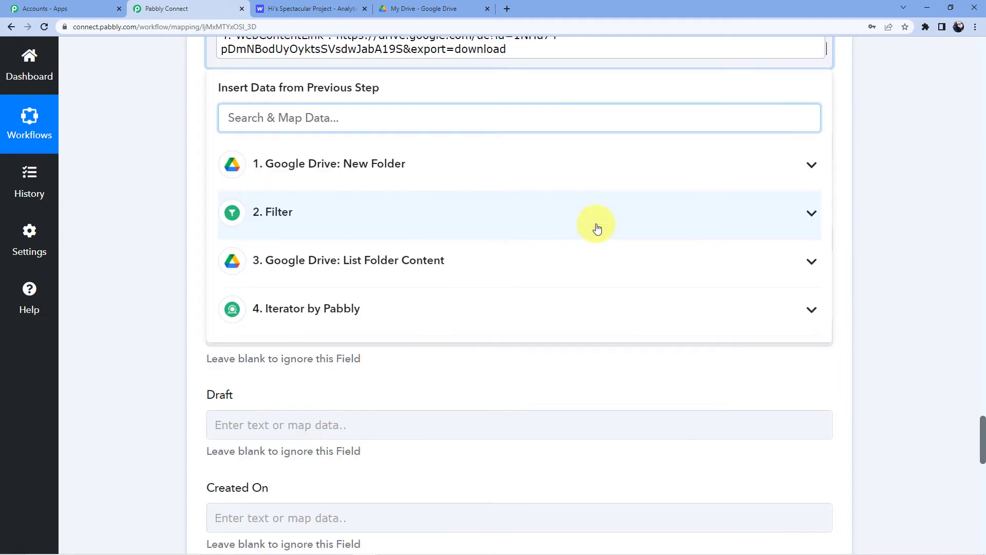
left_click(183, 149)
scroll(385, 192, "up", 2)
scroll(319, 269, "down", 2)
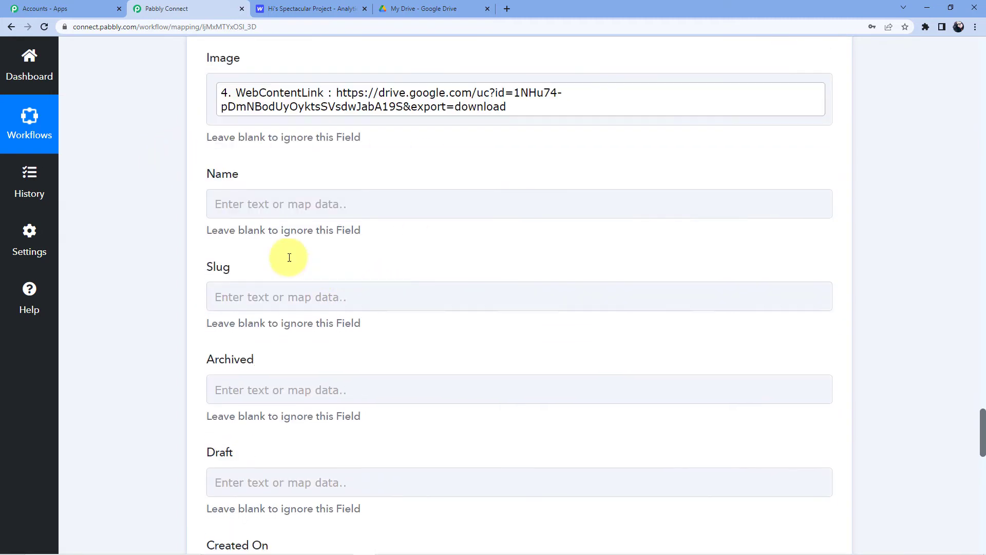
- Map the Name field to the file Name value from step 4, Iterator by Pabbly
left_click(248, 148)
left_click(286, 396)
scroll(326, 325, "down", 1)
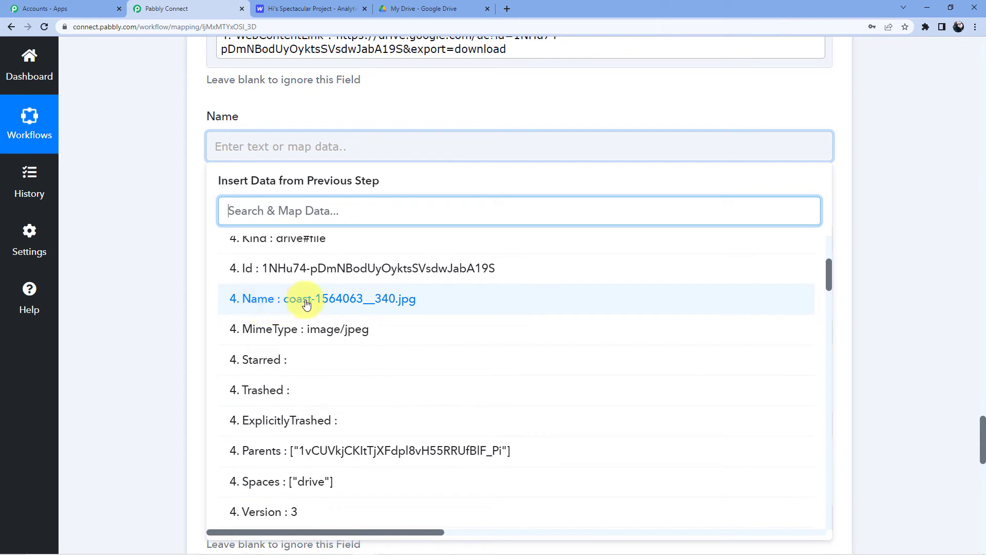
left_click(370, 303)
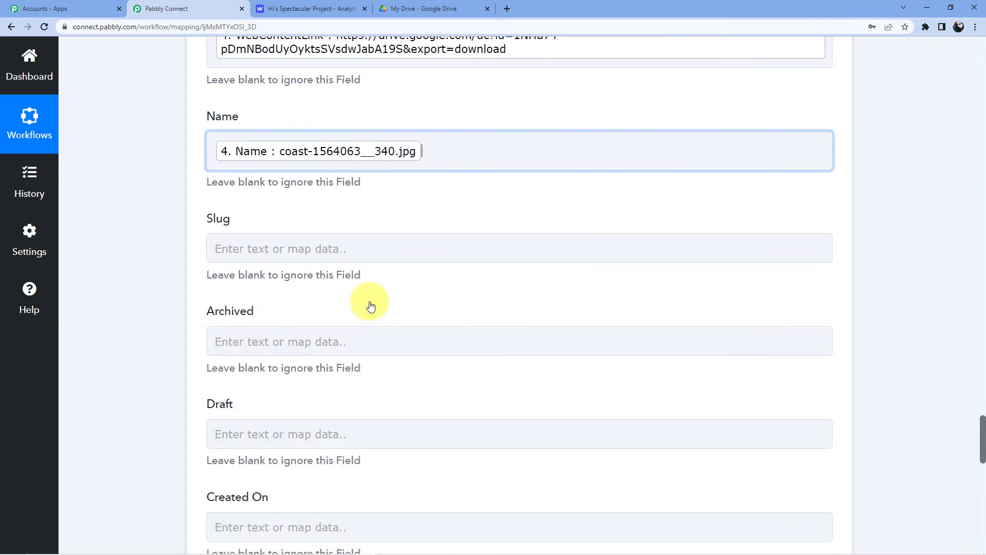
left_click(155, 189)
- Set the Archived and Draft fields of the Create Live Item action to false
scroll(226, 199, "down", 10)
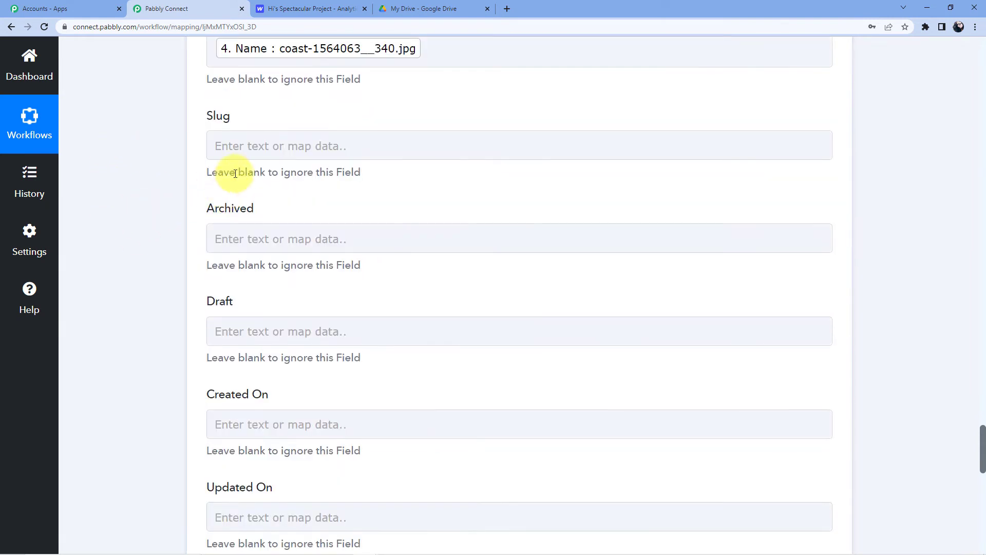
scroll(246, 273, "up", 7)
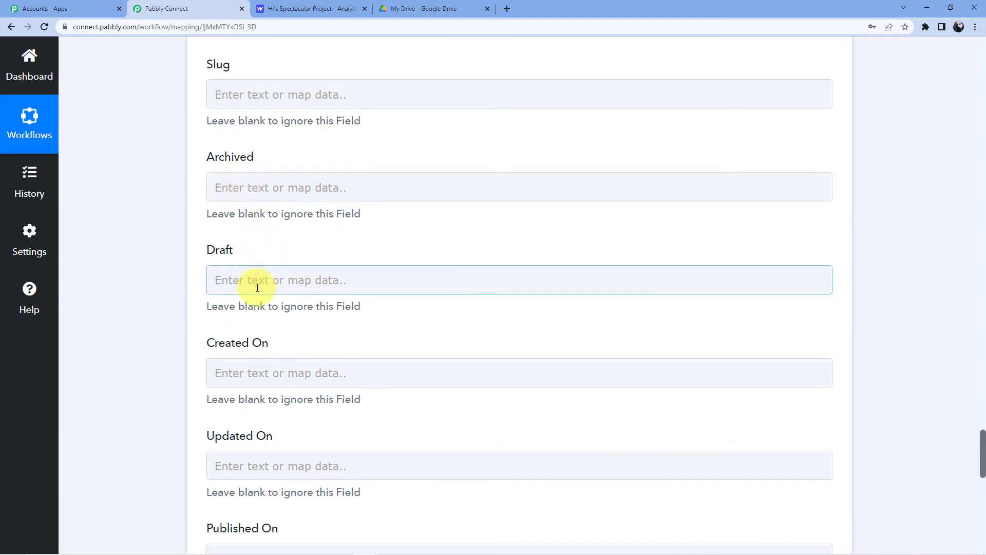
left_click(247, 190)
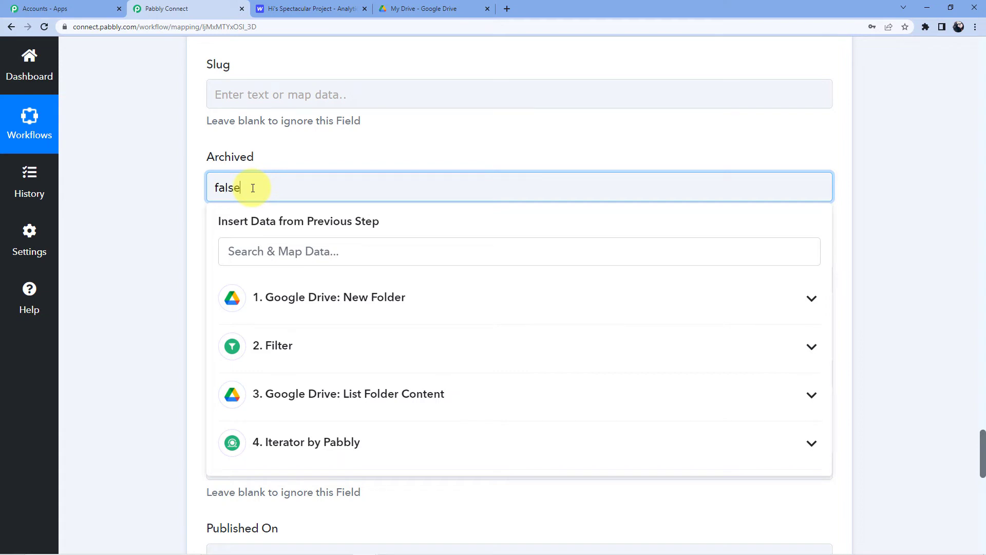
scroll(270, 160, "down", 3)
left_click(255, 175)
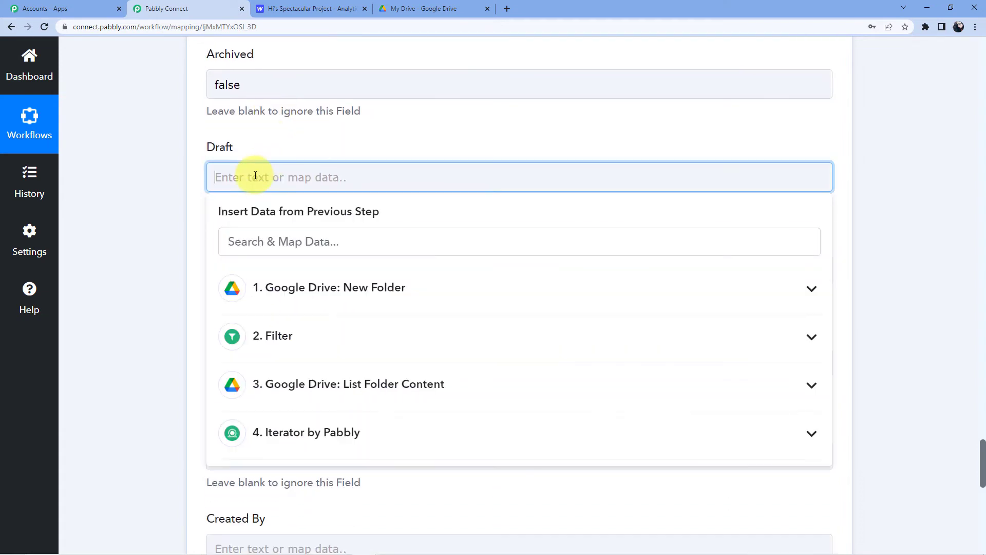
left_click(350, 148)
- Save the Create Live Item action, send a test request and review the response received
scroll(136, 185, "down", 5)
scroll(136, 190, "down", 10)
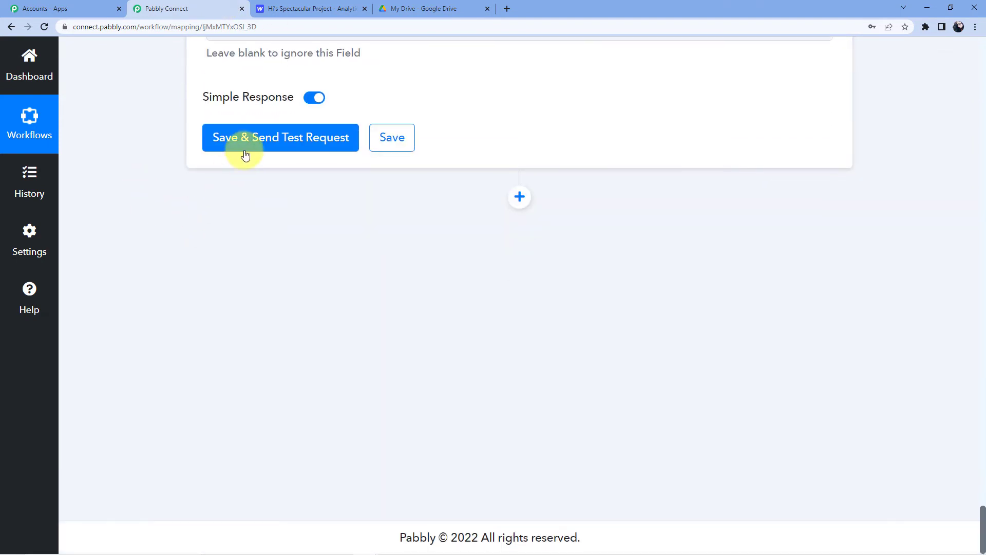
left_click(245, 152)
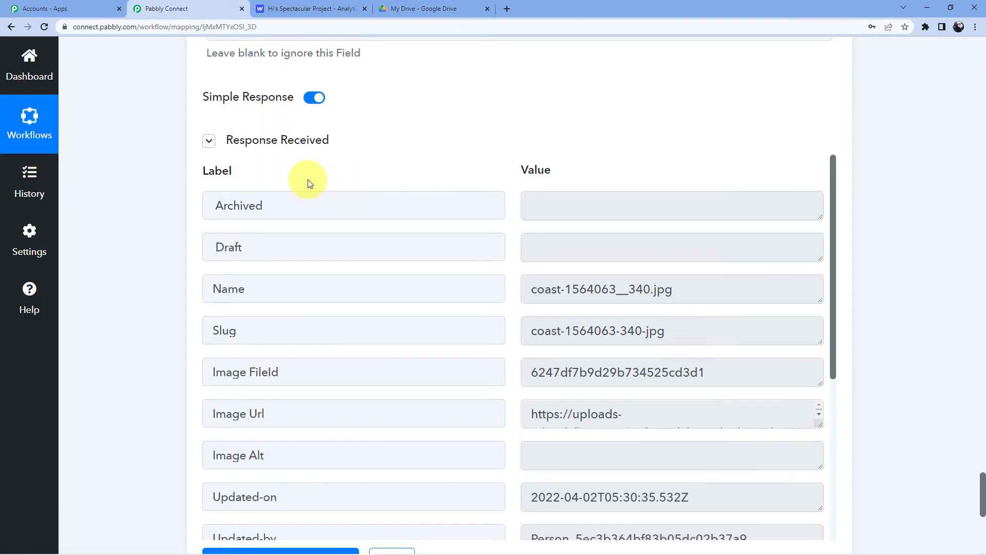
scroll(463, 236, "up", 3)
scroll(534, 247, "down", 4)
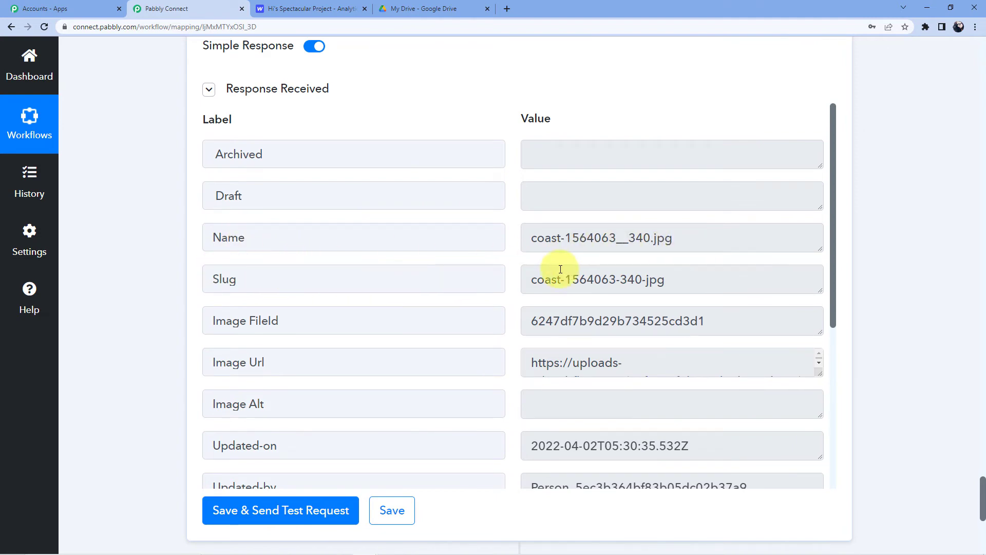
- Switch to Webflow, return to the project's Designer and examine the images below the form on the Home page
left_click(292, 11)
scroll(315, 167, "up", 10)
scroll(97, 73, "up", 10)
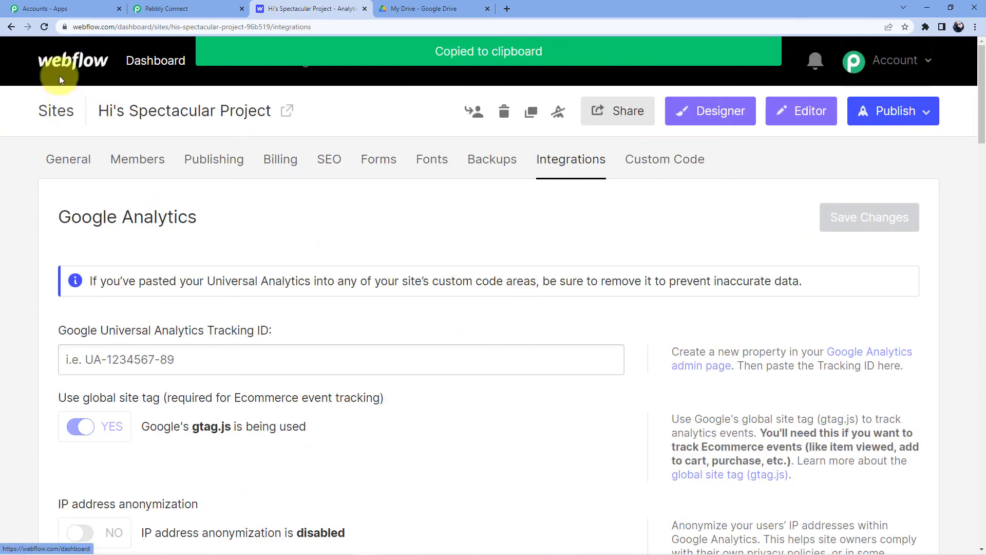
left_click(9, 28)
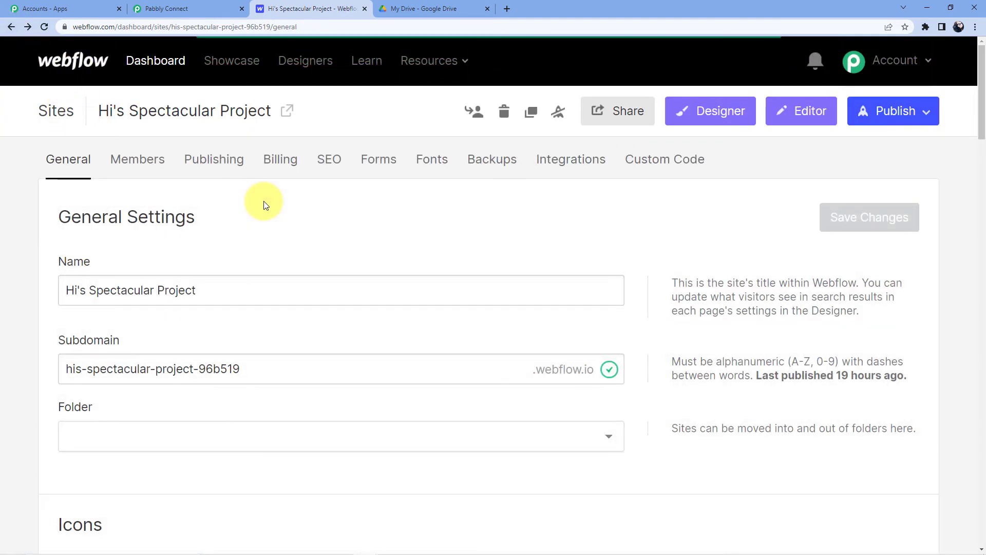
left_click(11, 28)
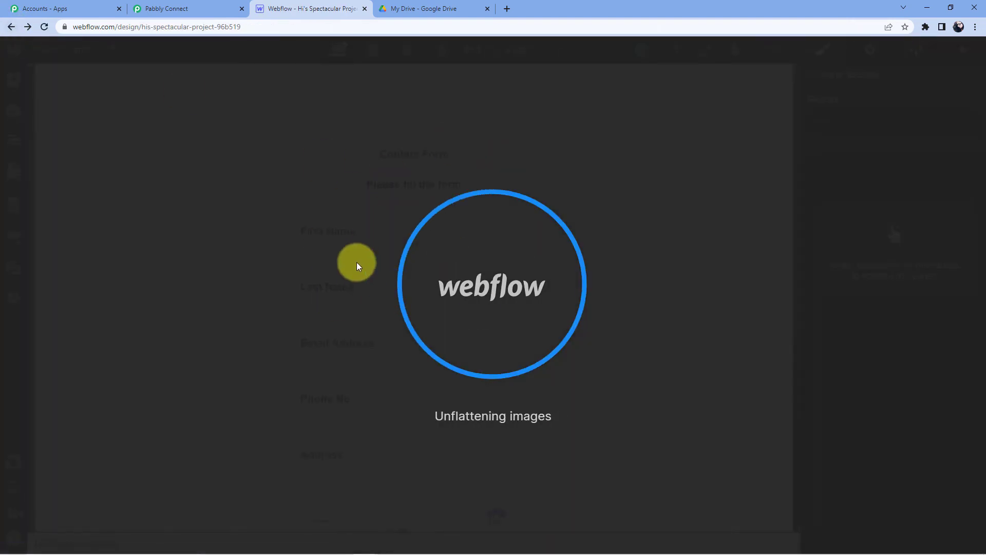
scroll(358, 266, "down", 20)
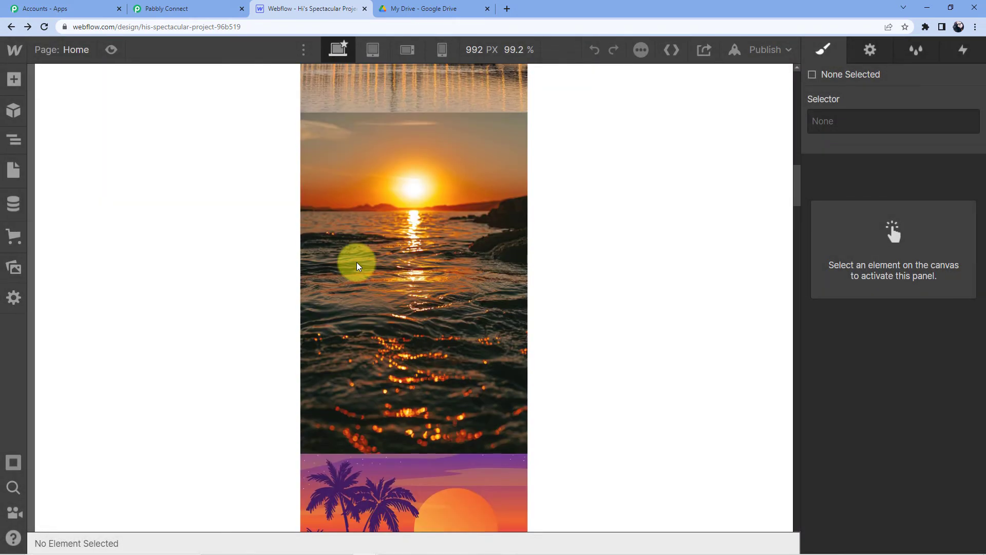
scroll(358, 266, "down", 12)
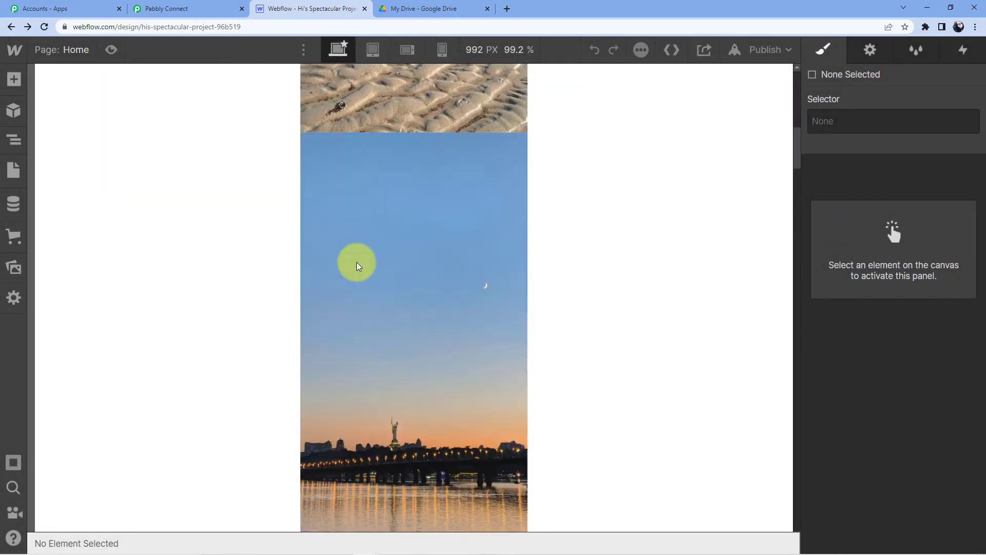
scroll(358, 266, "up", 8)
scroll(358, 266, "down", 5)
scroll(356, 262, "up", 4)
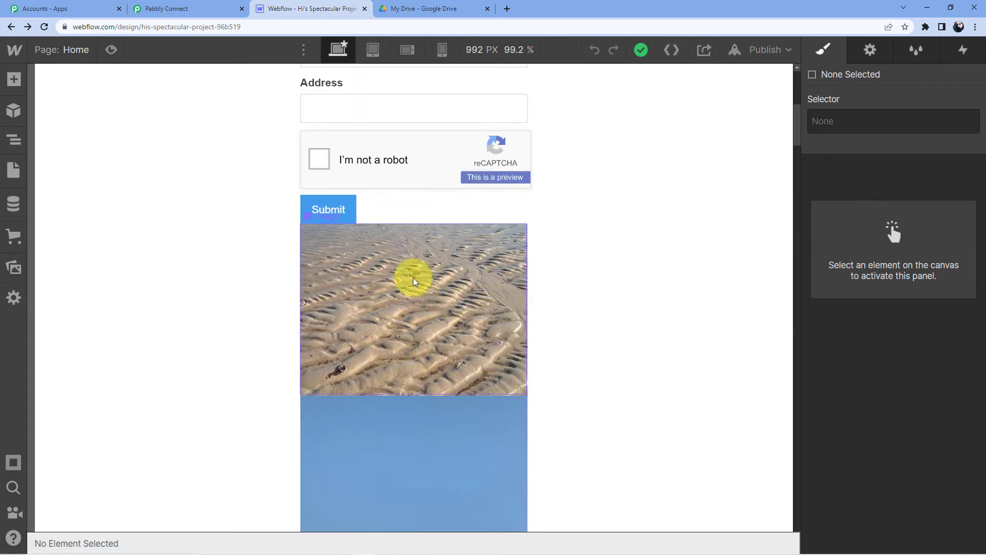
- Open coast-1564063__340.jpg from the "Webflow images new" desktop folder in the photo viewer
left_click(931, 6)
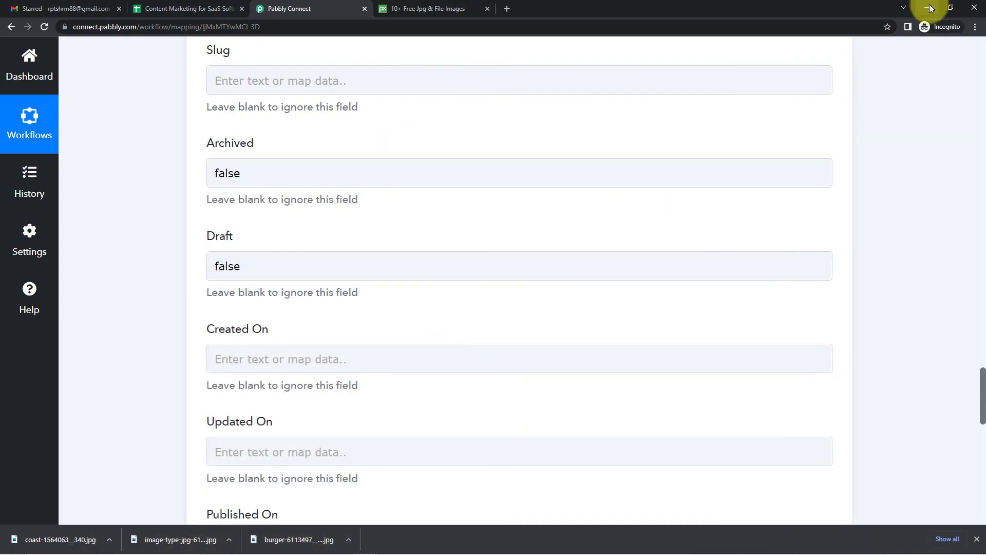
left_click(929, 5)
double_click(245, 220)
left_click(183, 89)
double_click(183, 89)
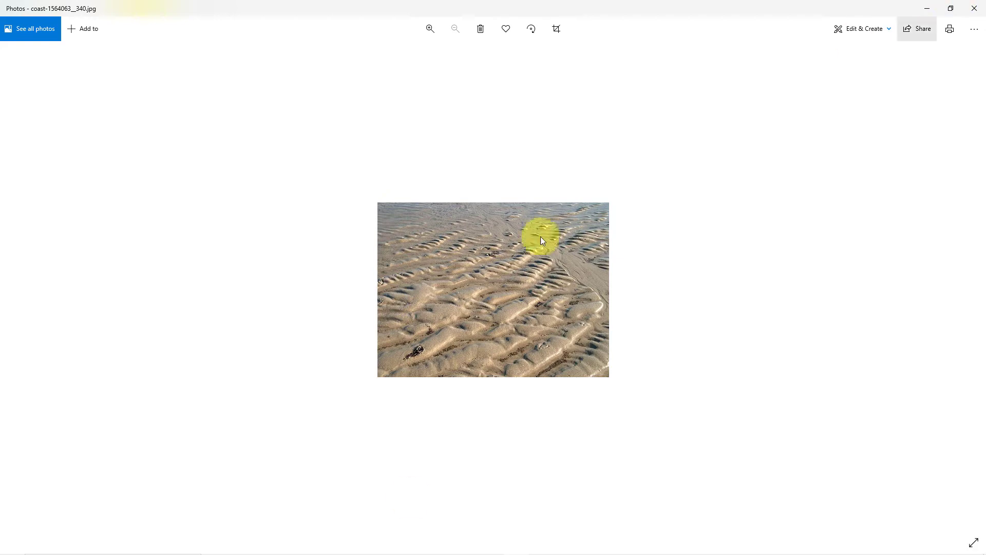
- Return to the Webflow Designer and compare the image below the Submit button with the local coast photo
mouse_move(365, 544)
left_click(353, 515)
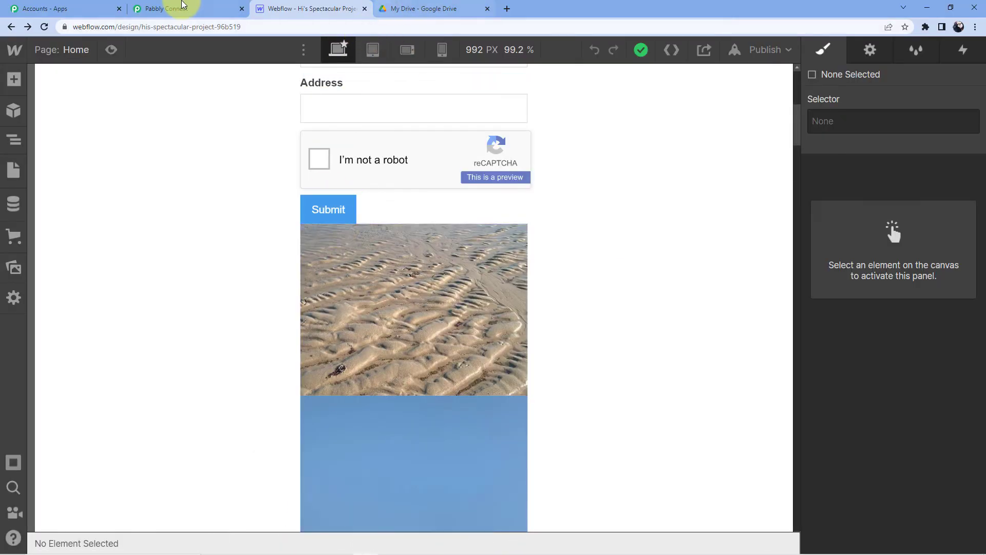
scroll(308, 308, "up", 7)
scroll(311, 316, "down", 7)
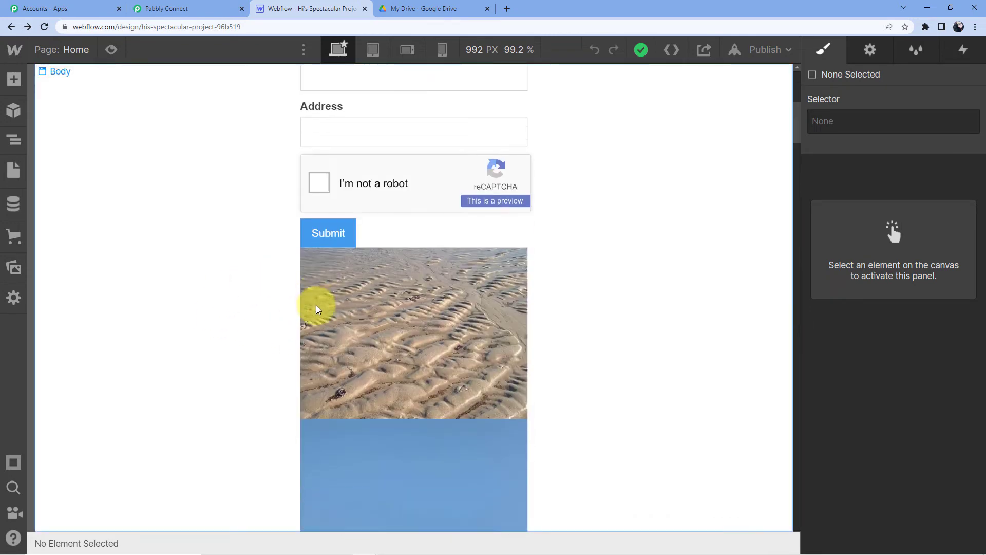
scroll(421, 406, "down", 5)
scroll(396, 385, "up", 4)
scroll(308, 347, "up", 1)
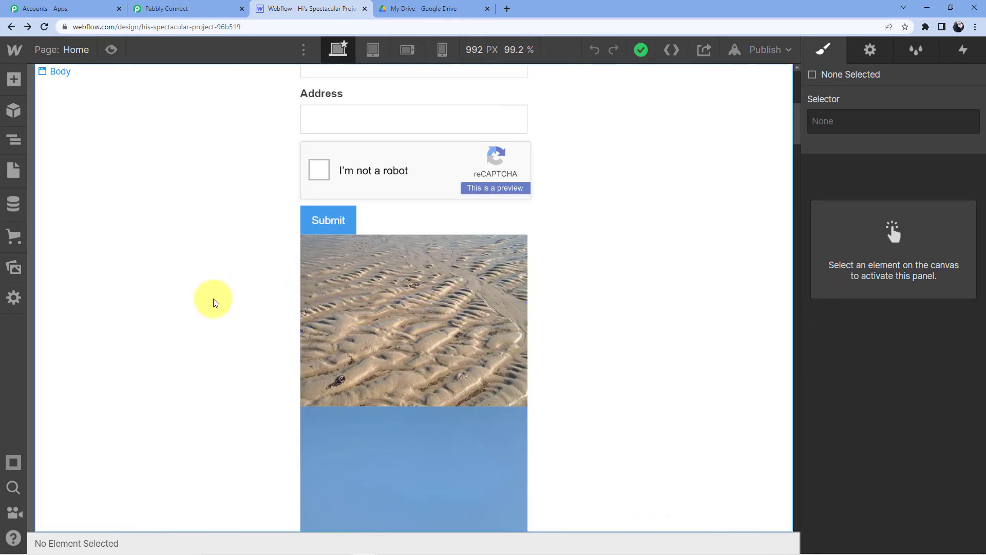
- Open the "Webflow images 1.0" desktop folder and view each of its istockphoto images
key("ctrl+Tab")
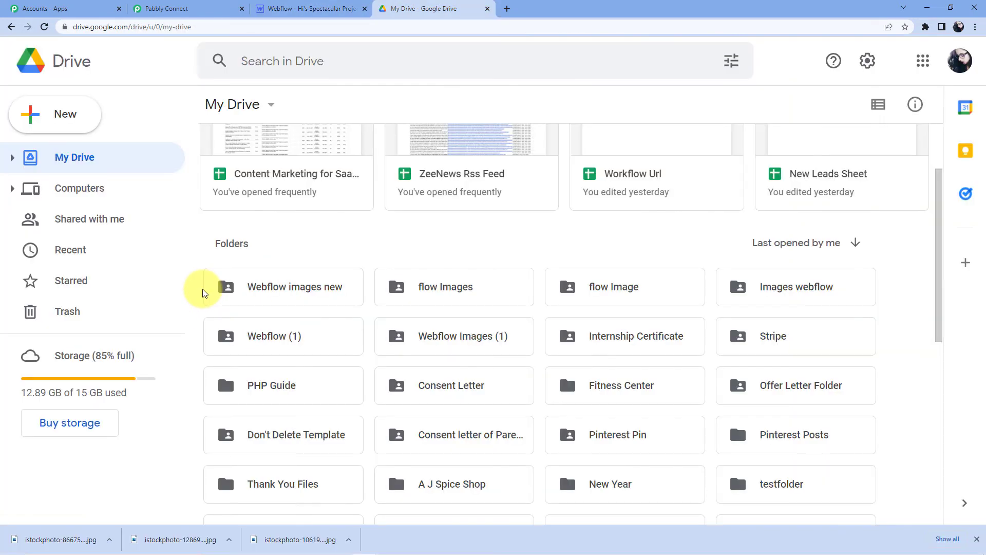
left_click(927, 7)
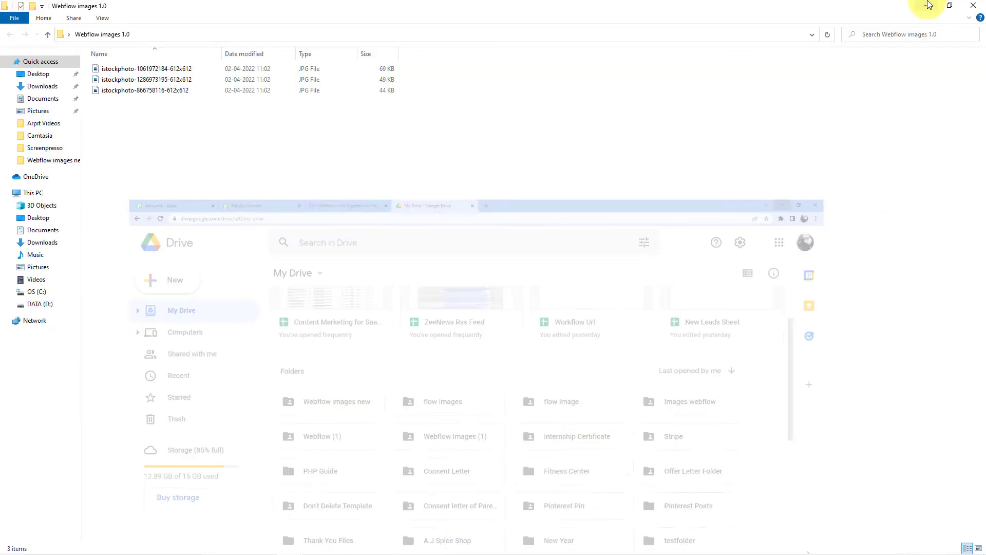
left_click(973, 5)
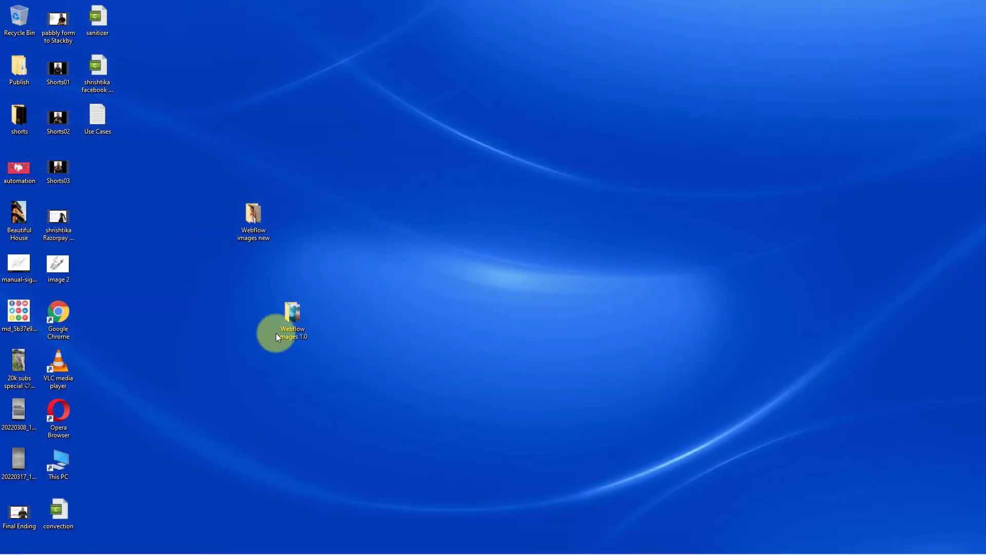
double_click(297, 313)
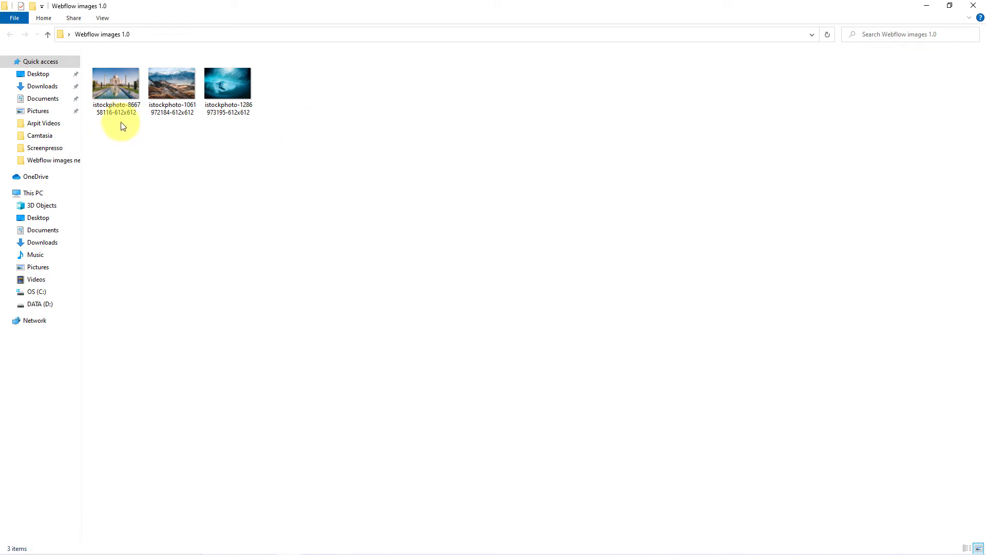
double_click(130, 111)
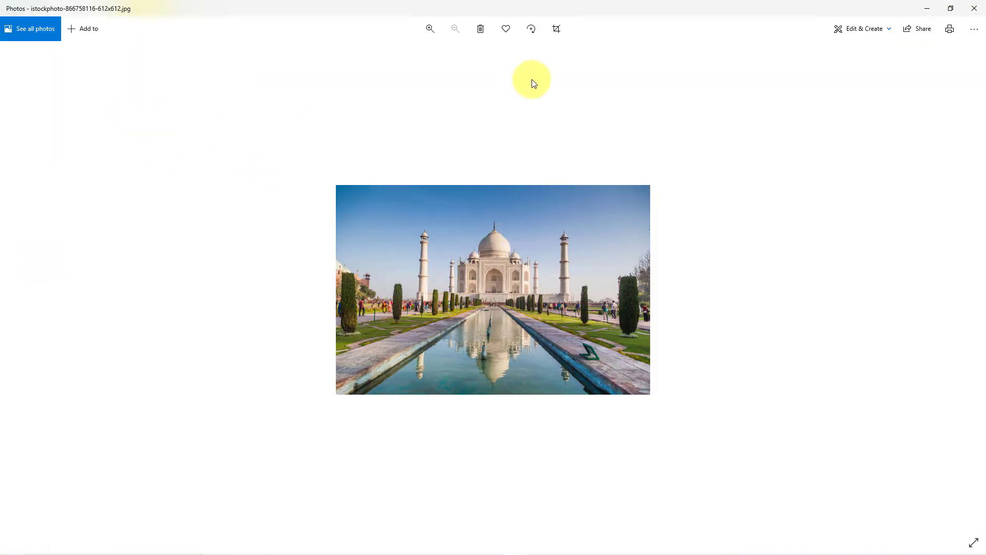
left_click(974, 8)
left_click(173, 90)
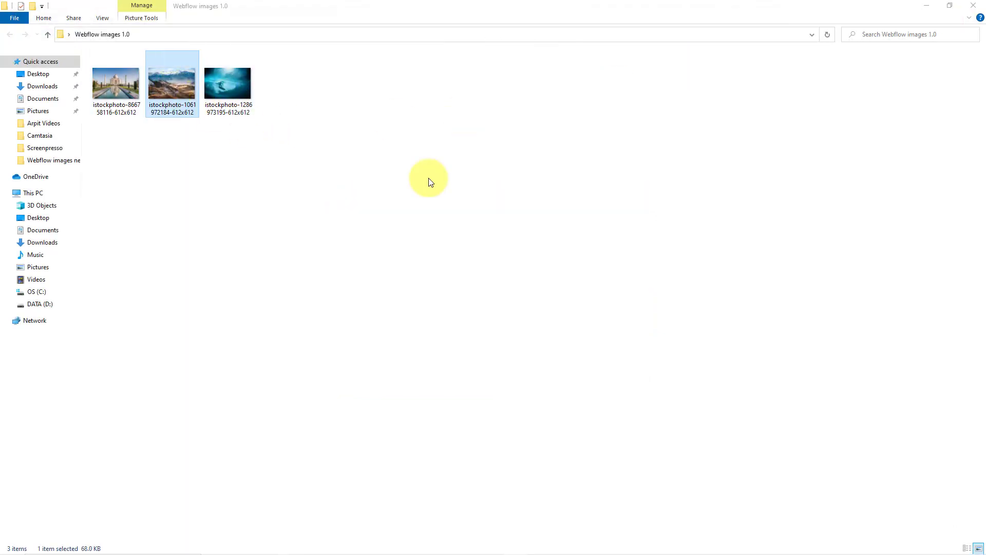
left_click(974, 6)
left_click(232, 110)
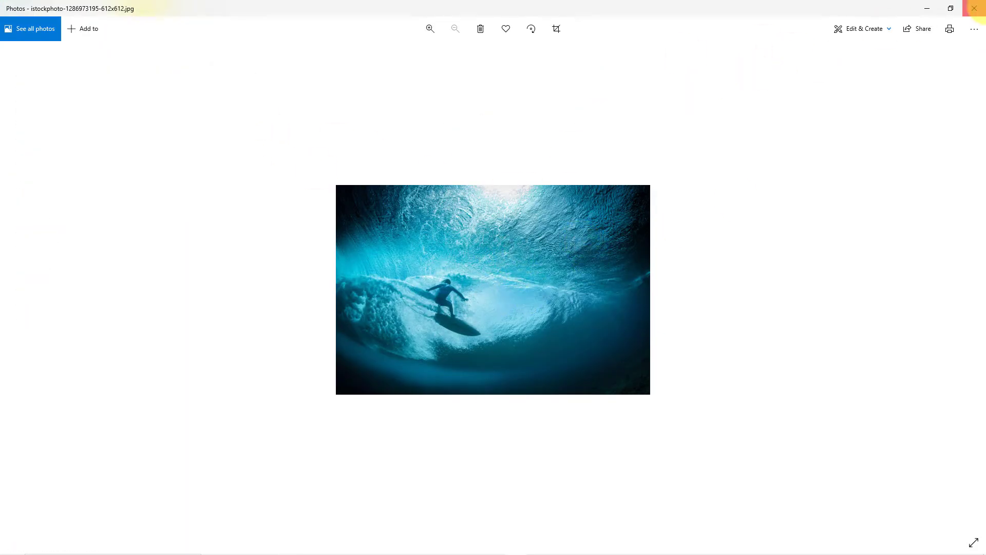
left_click(974, 8)
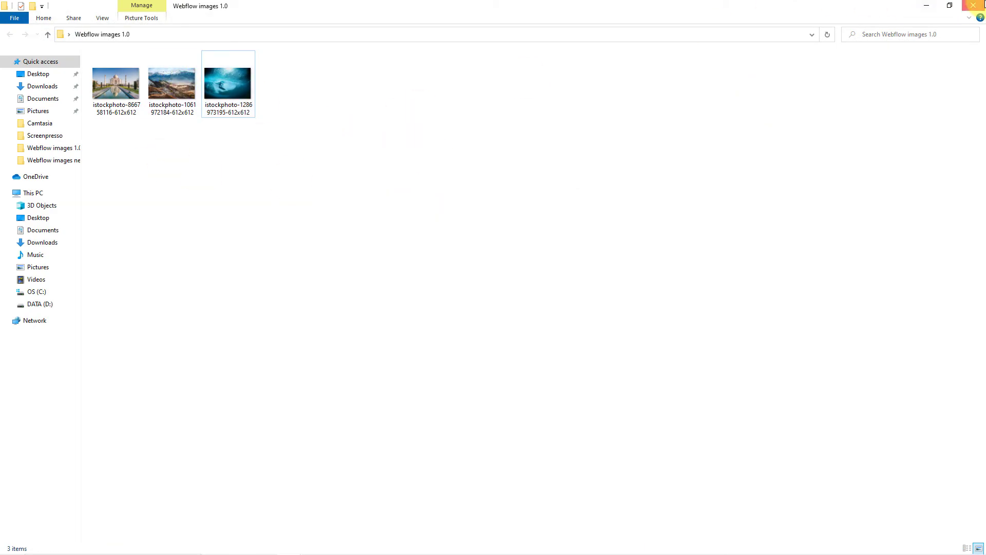
left_click(974, 5)
- Return to the browser and recheck the images on the Webflow page and the Create Live Item setup in Pabbly Connect
mouse_move(366, 552)
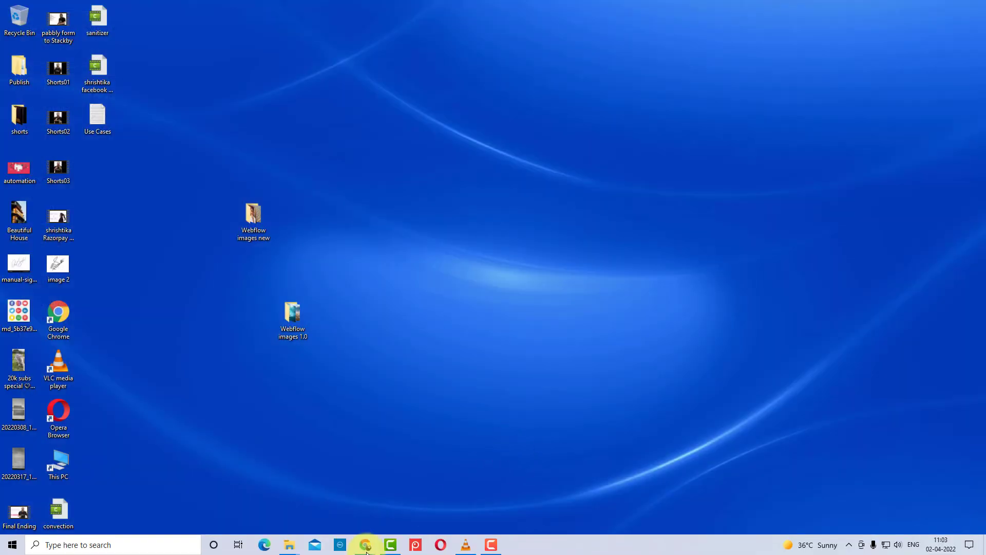
left_click(331, 513)
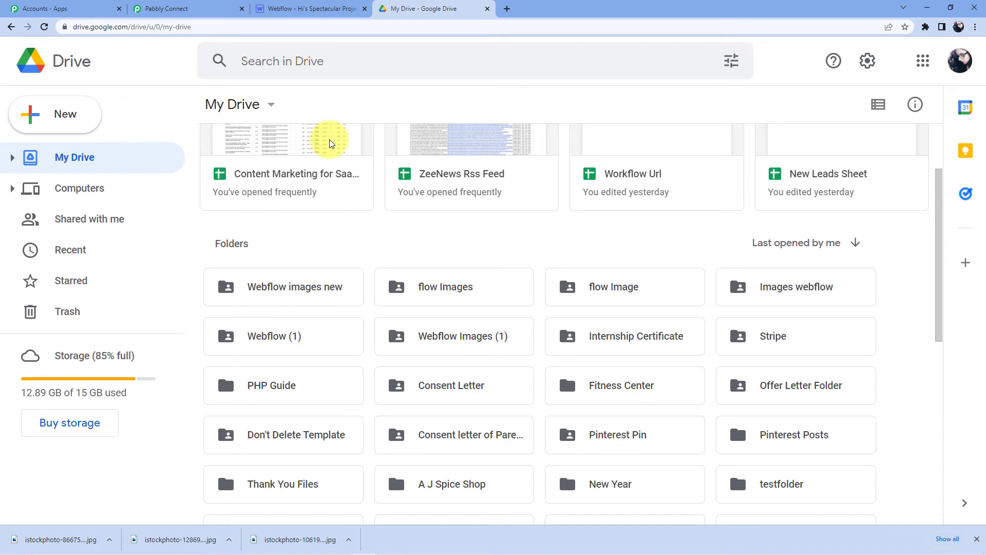
left_click(270, 9)
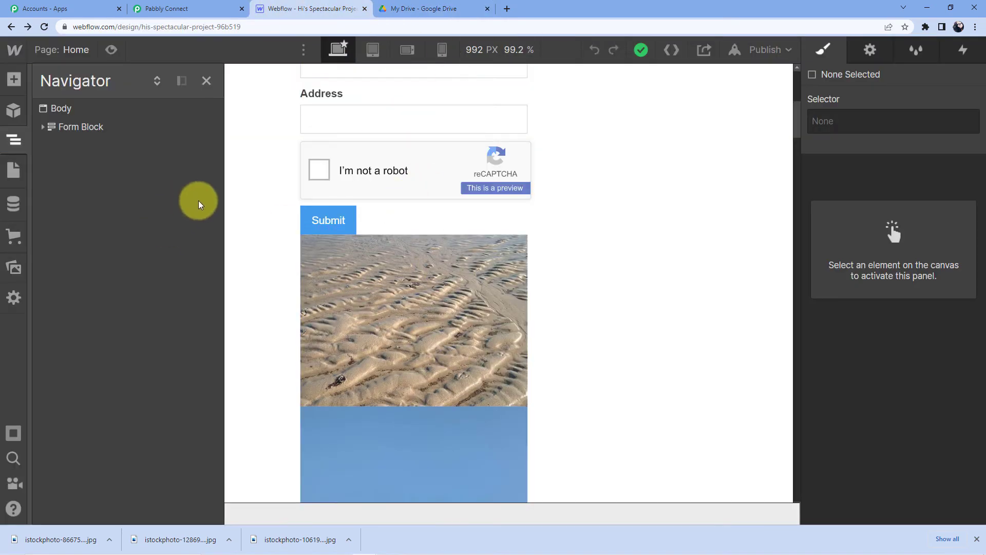
scroll(404, 167, "down", 3)
scroll(415, 248, "up", 2)
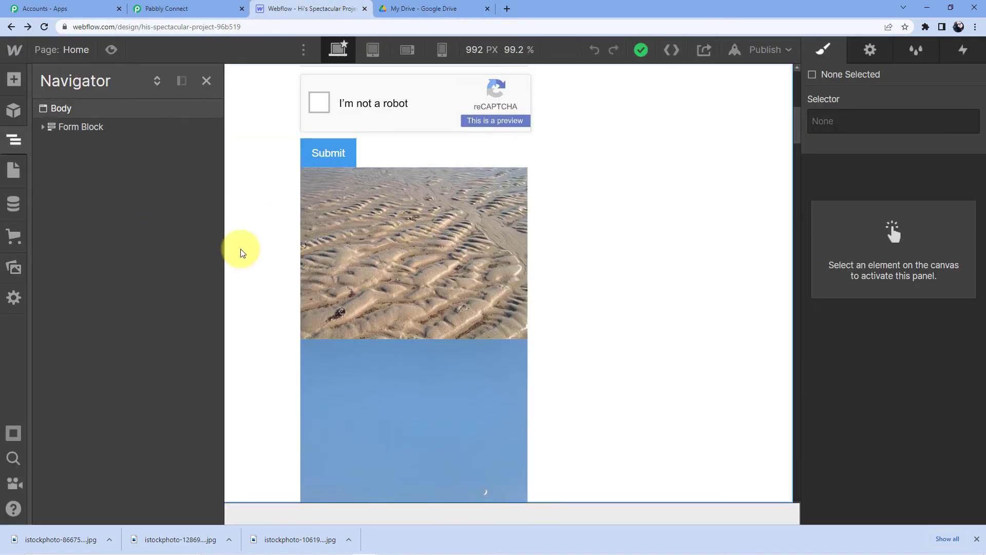
scroll(251, 206, "up", 5)
left_click(220, 6)
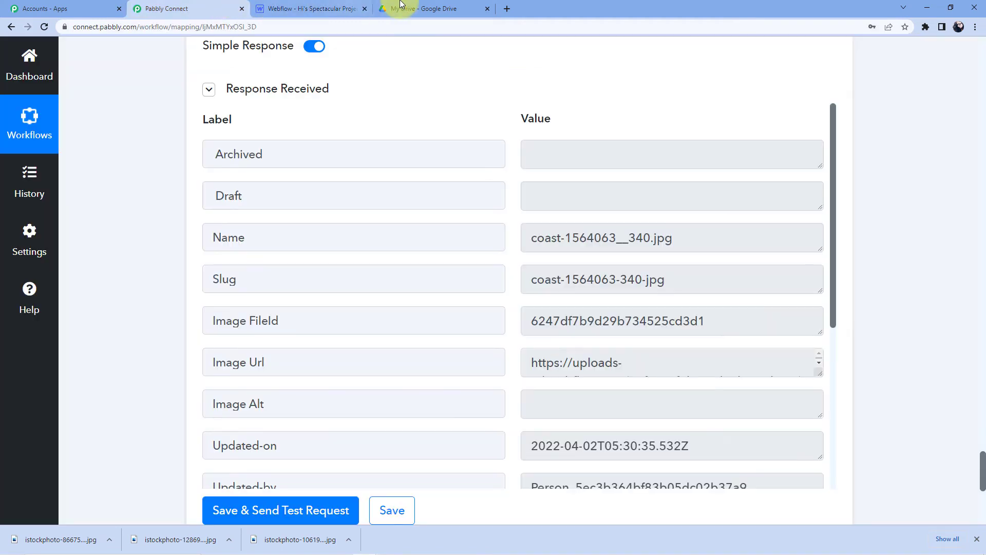
scroll(469, 248, "up", 5)
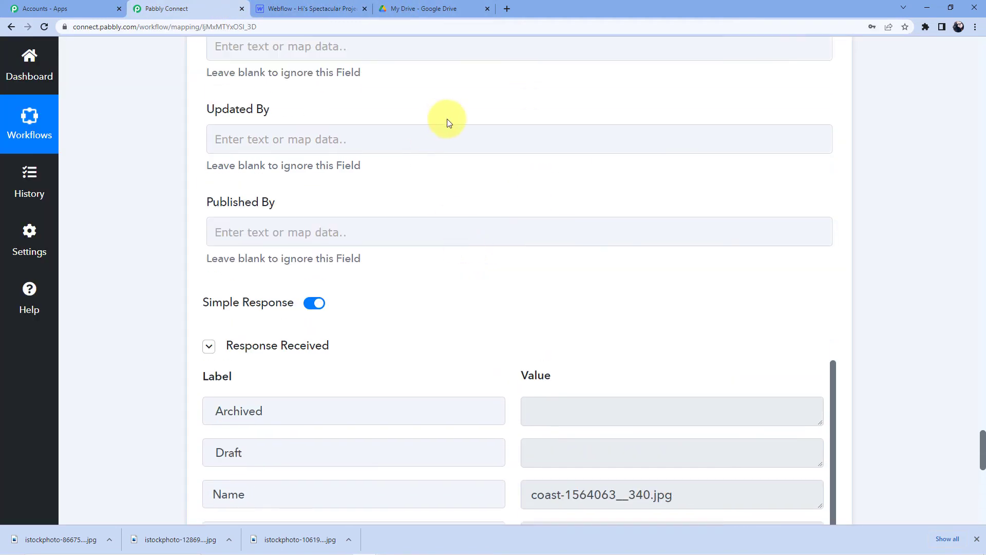
- Switch to Google Drive and upload the "Webflow images 1.0" folder from the desktop to My Drive
left_click(421, 8)
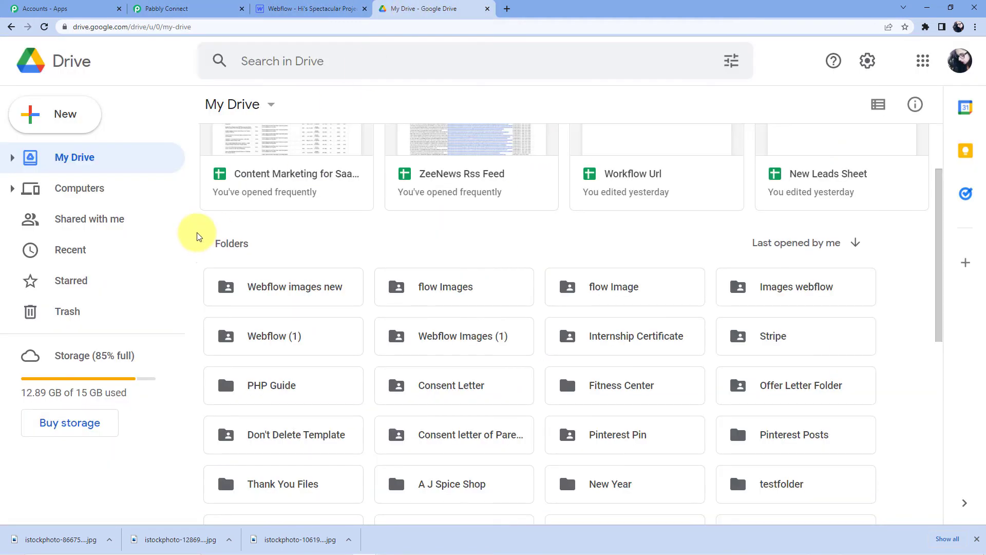
left_click(51, 129)
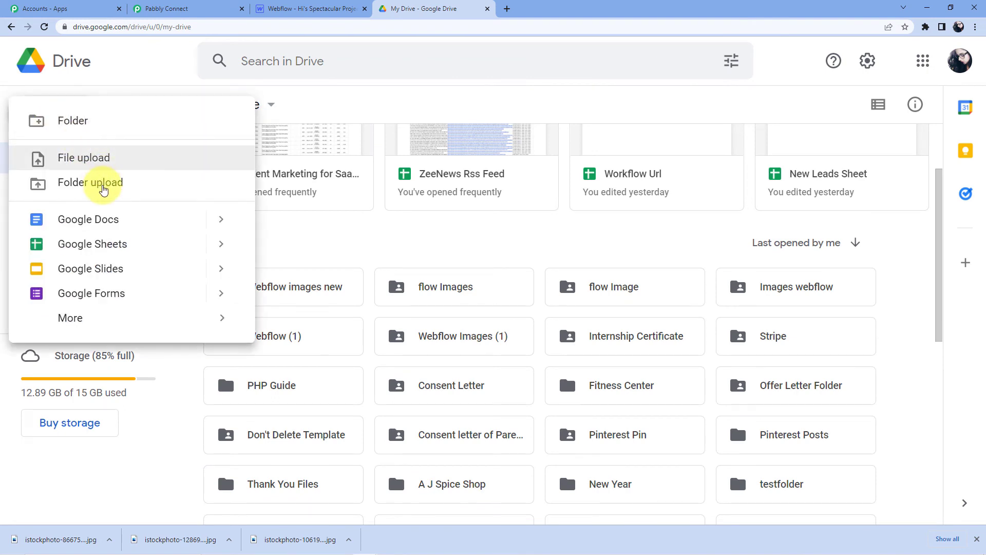
left_click(103, 182)
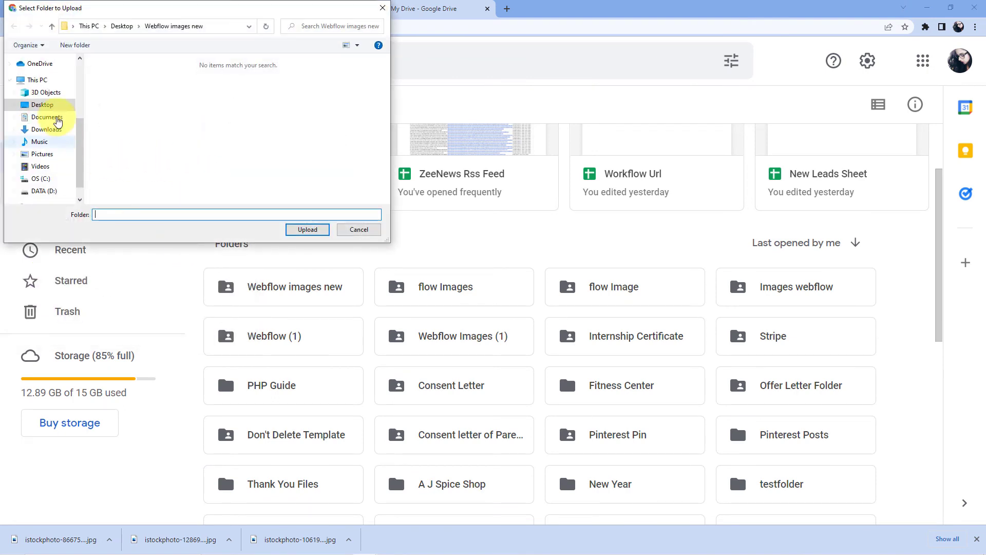
left_click(43, 103)
left_click(244, 90)
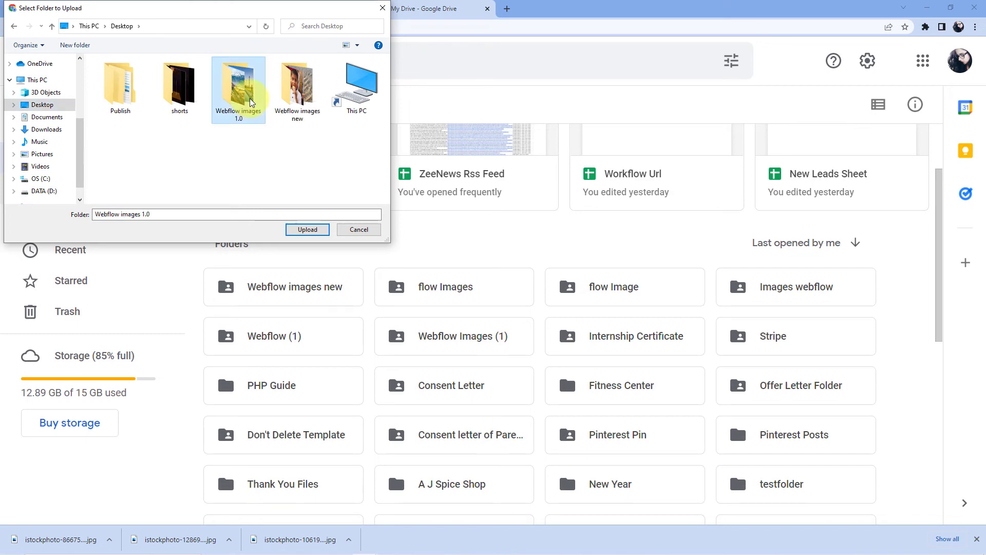
left_click(317, 229)
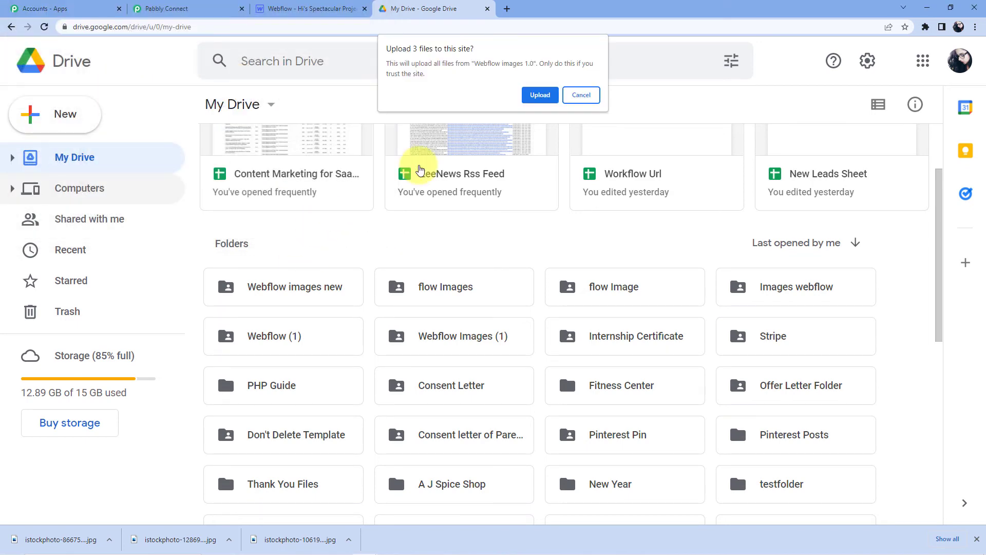
left_click(537, 92)
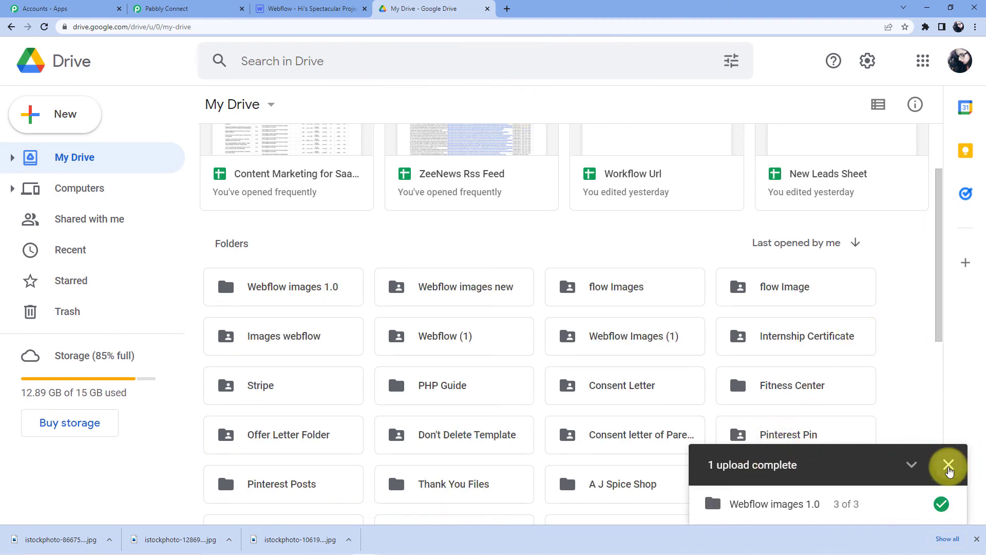
left_click(949, 464)
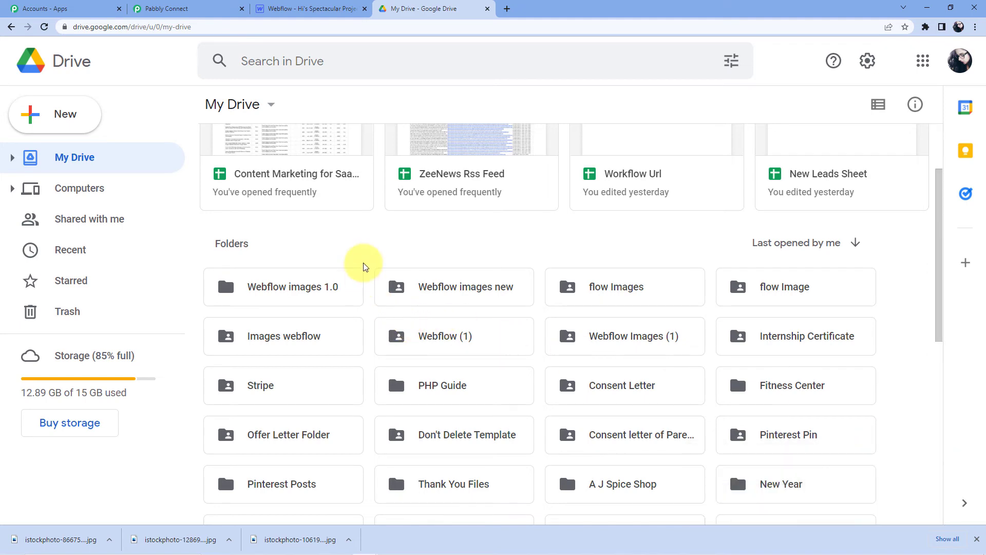
- Share the "Webflow images 1.0" folder with anyone who has the link
left_click(285, 292)
right_click(277, 292)
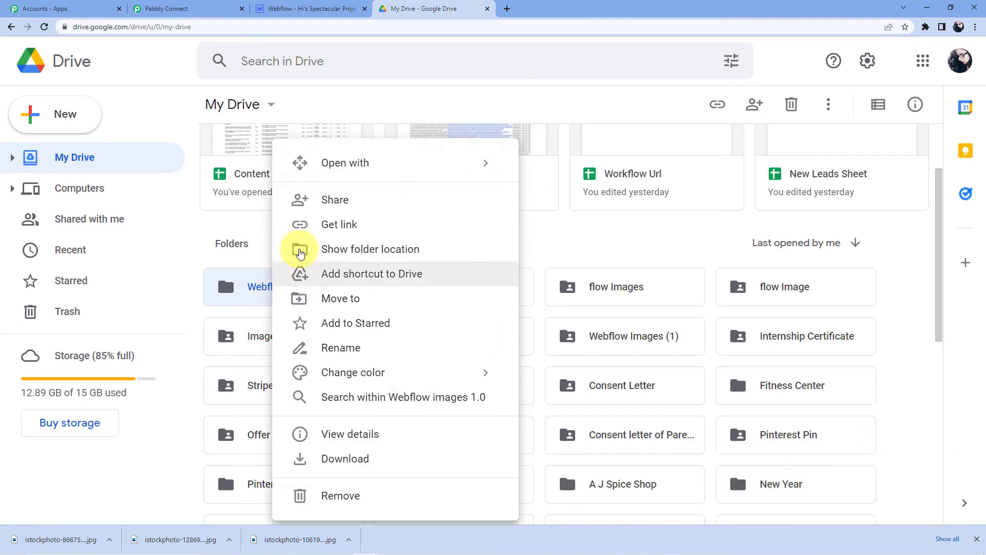
left_click(327, 210)
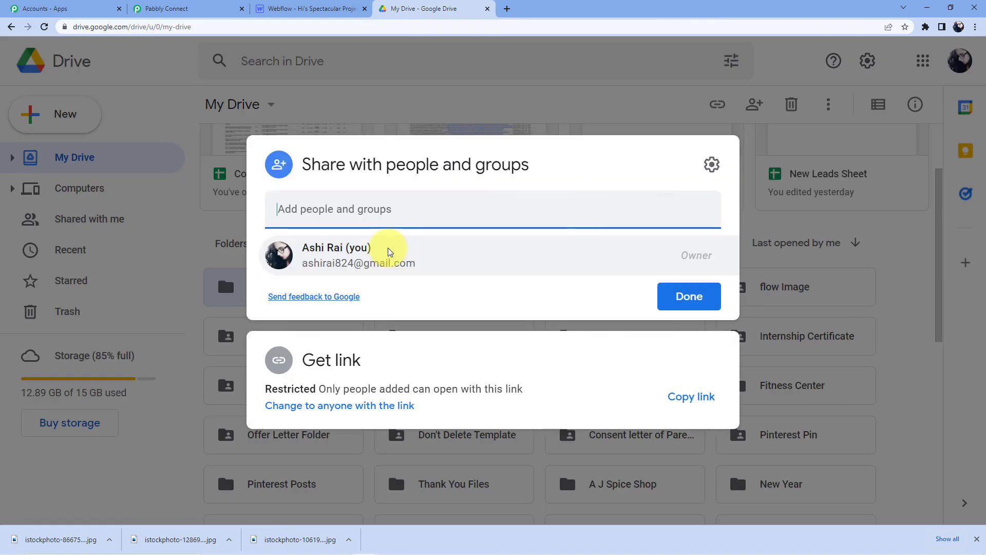
left_click(352, 371)
left_click(371, 345)
left_click(393, 411)
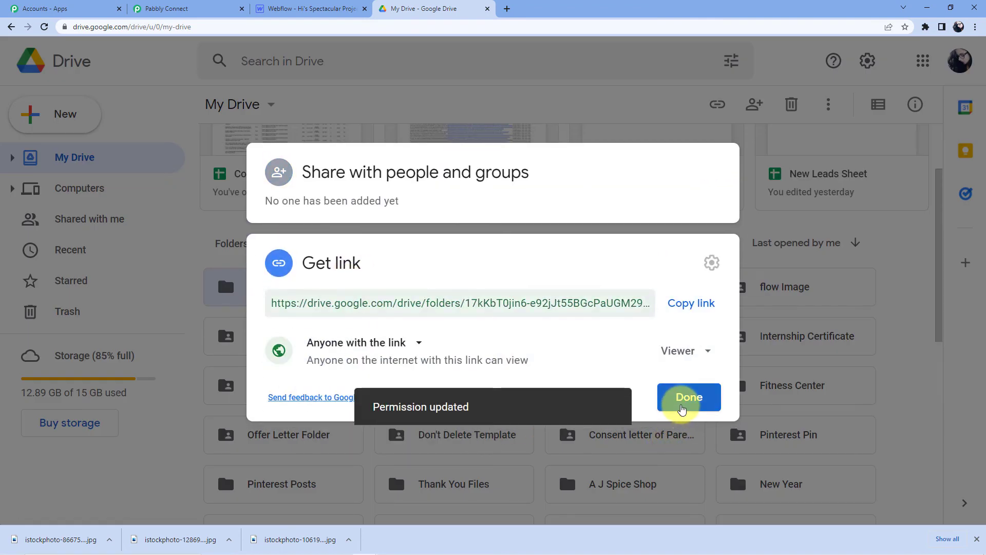
left_click(686, 404)
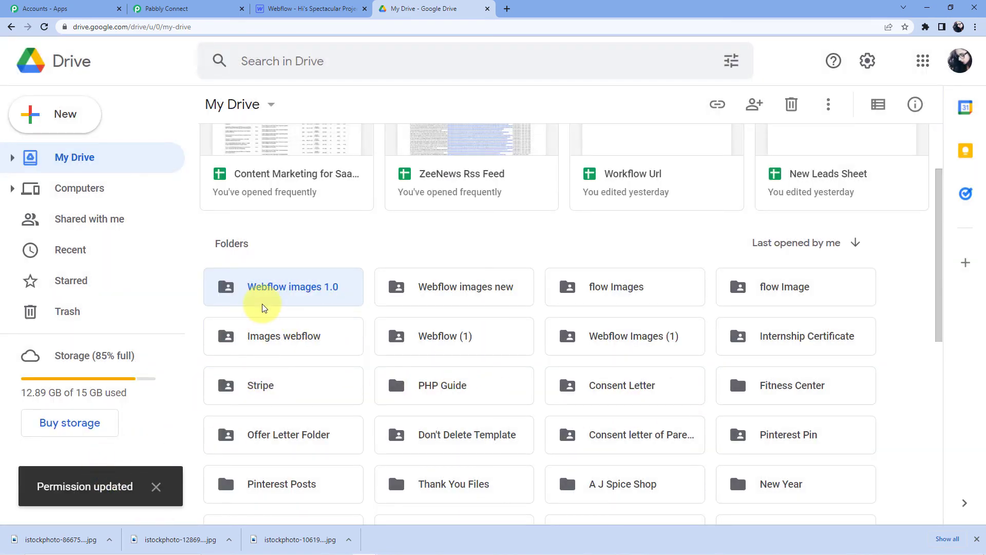
left_click(294, 242)
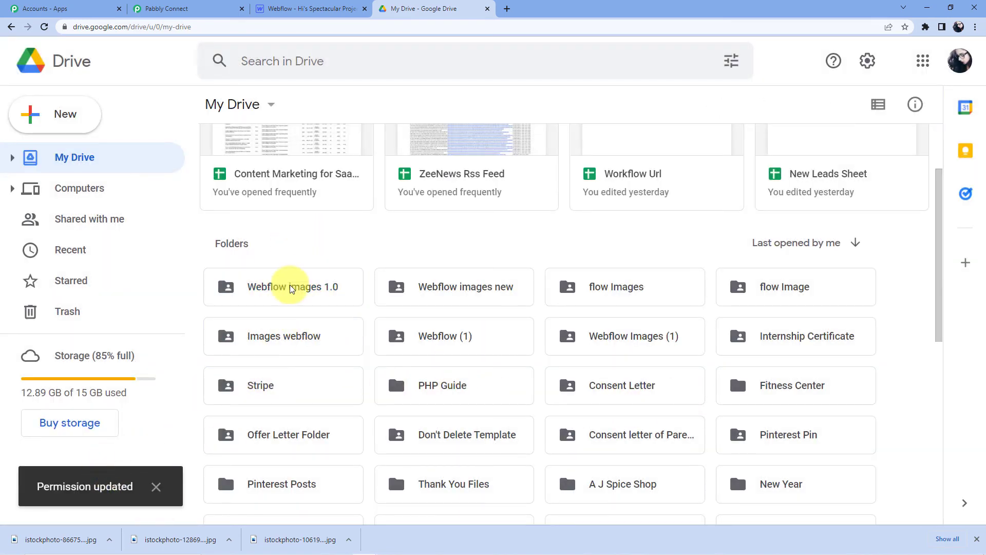
- Reload the project in the Webflow Designer and examine the images below the Submit button
left_click(288, 6)
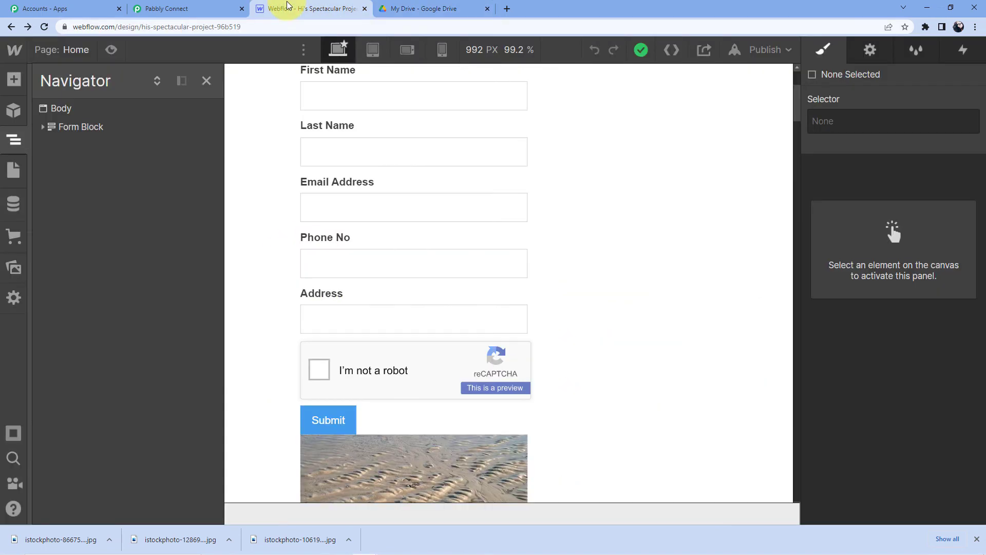
left_click(424, 9)
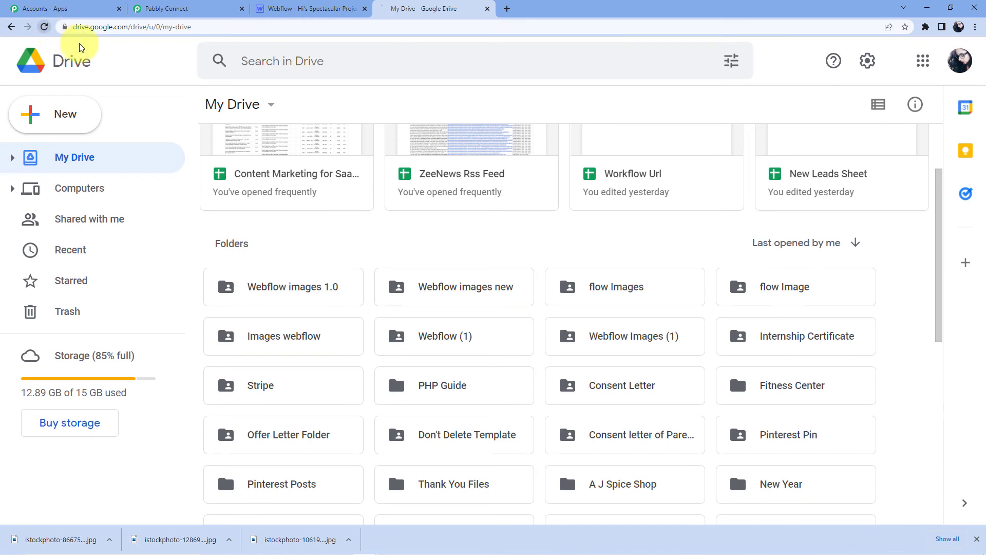
left_click(291, 7)
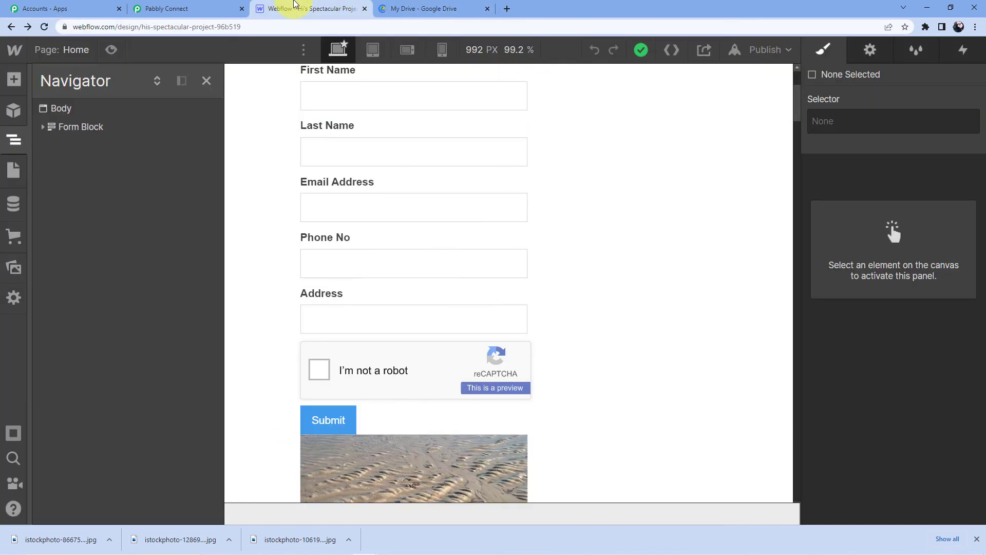
left_click(44, 27)
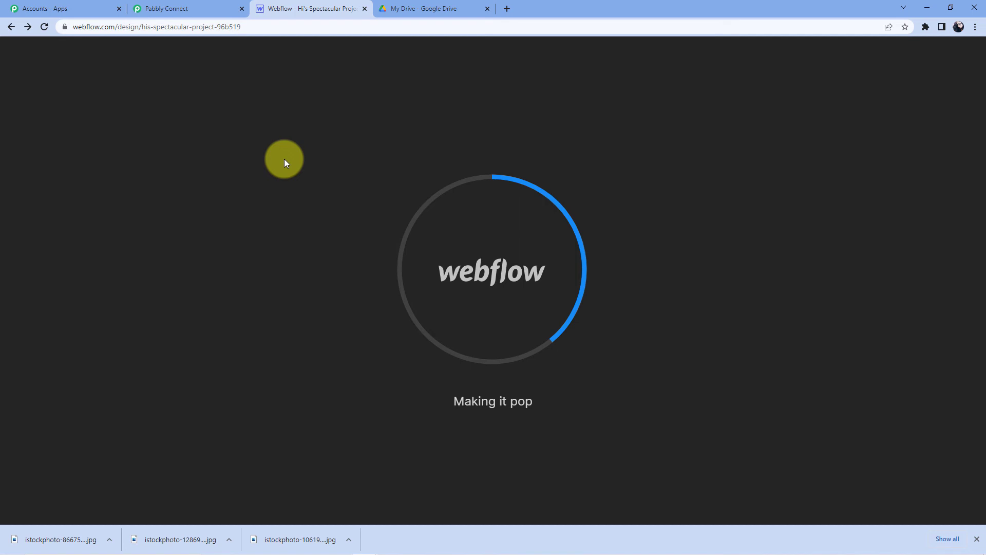
scroll(406, 209, "down", 5)
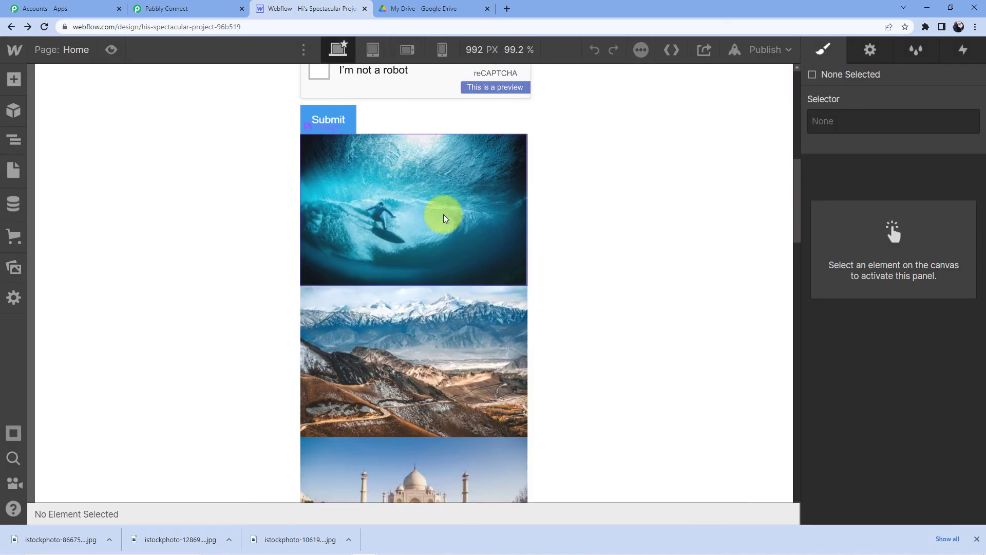
scroll(392, 193, "down", 6)
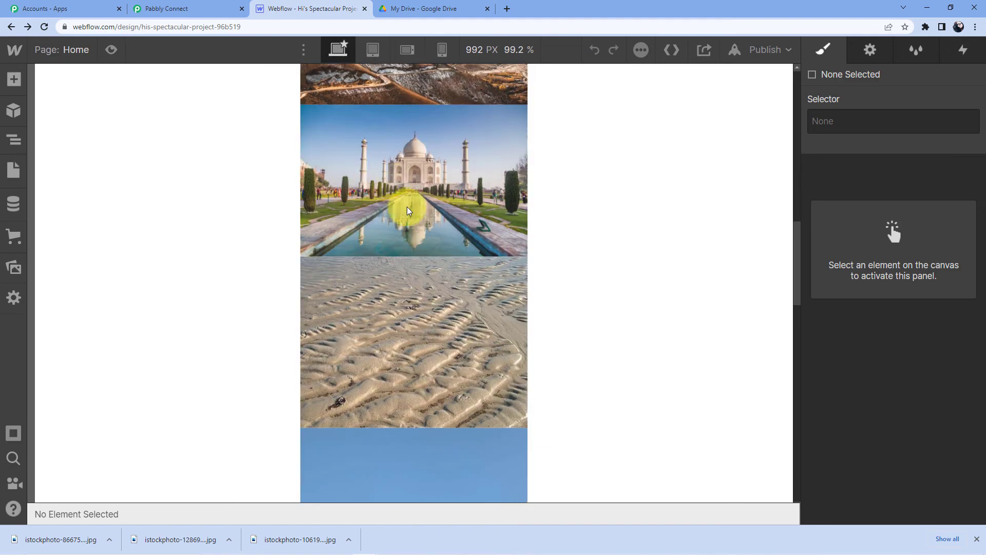
scroll(423, 208, "up", 3)
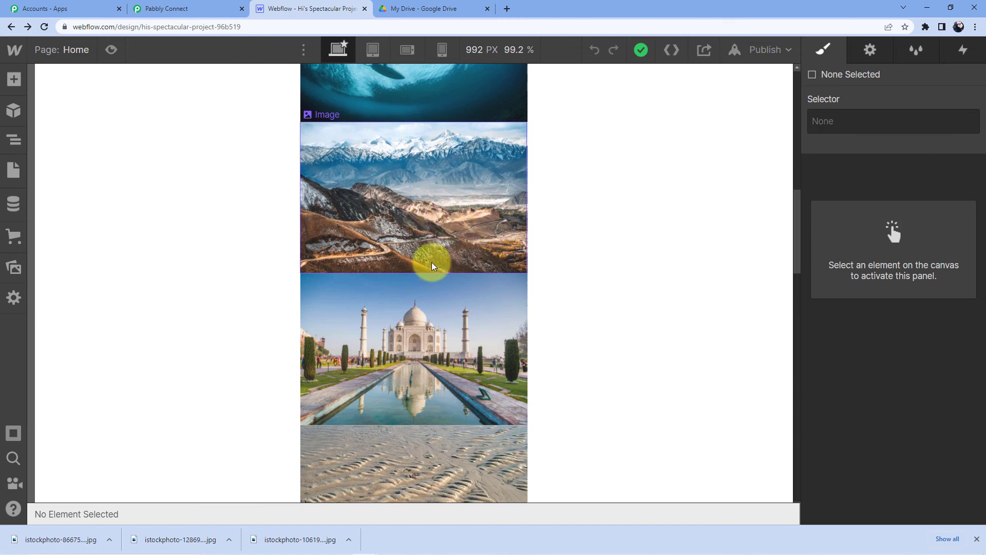
scroll(396, 248, "up", 3)
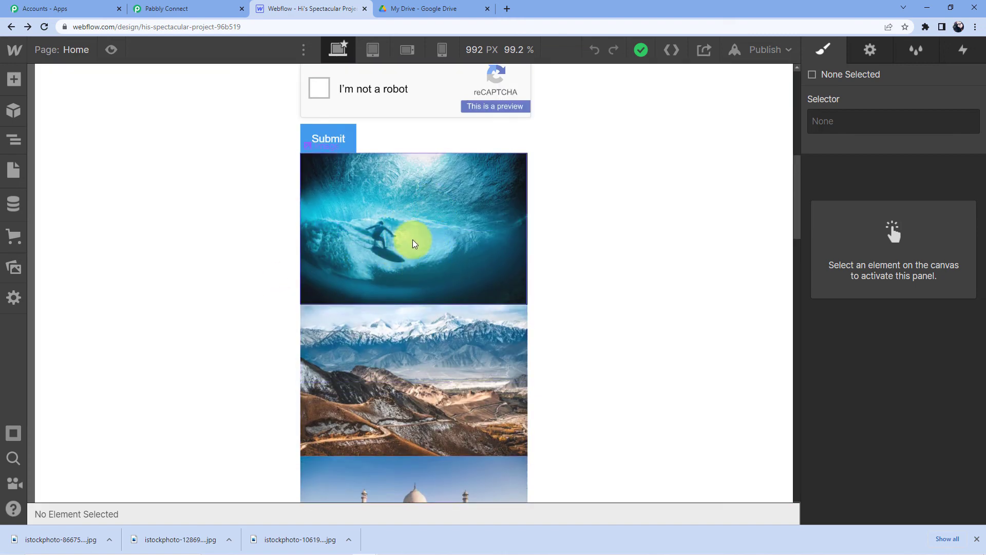
scroll(413, 240, "down", 6)
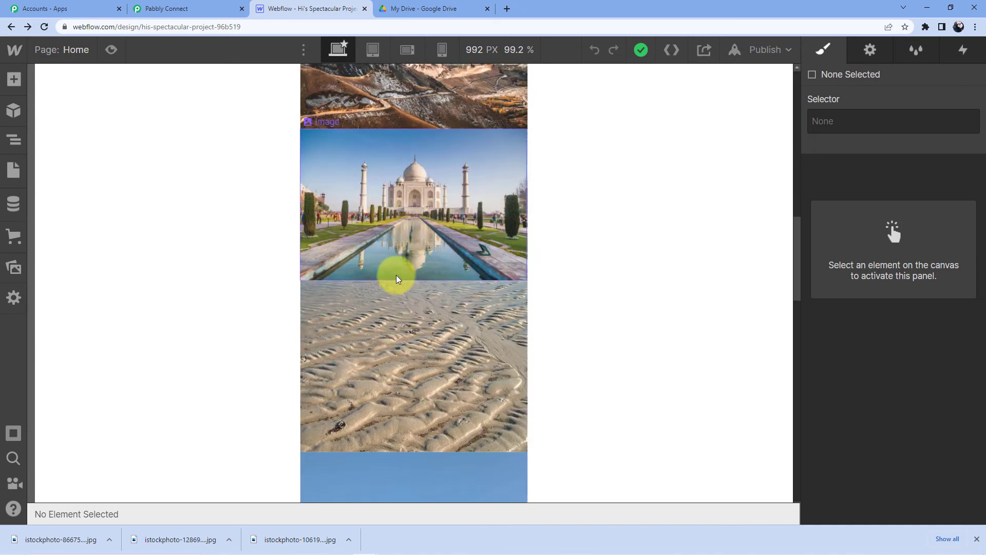
scroll(248, 281, "up", 3)
- Return to Pabbly Connect, collapse the expanded steps of the Google Drive to Webflow workflow, and review the sequence from trigger to Create Live Item
key("ctrl+shift+Tab")
left_click_drag(983, 445, 981, 51)
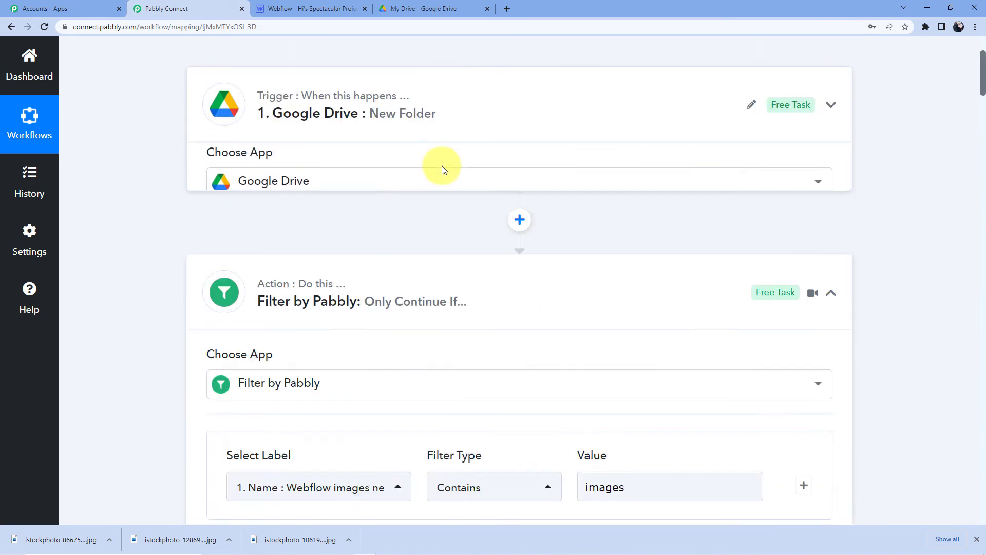
left_click(444, 160)
scroll(359, 260, "down", 4)
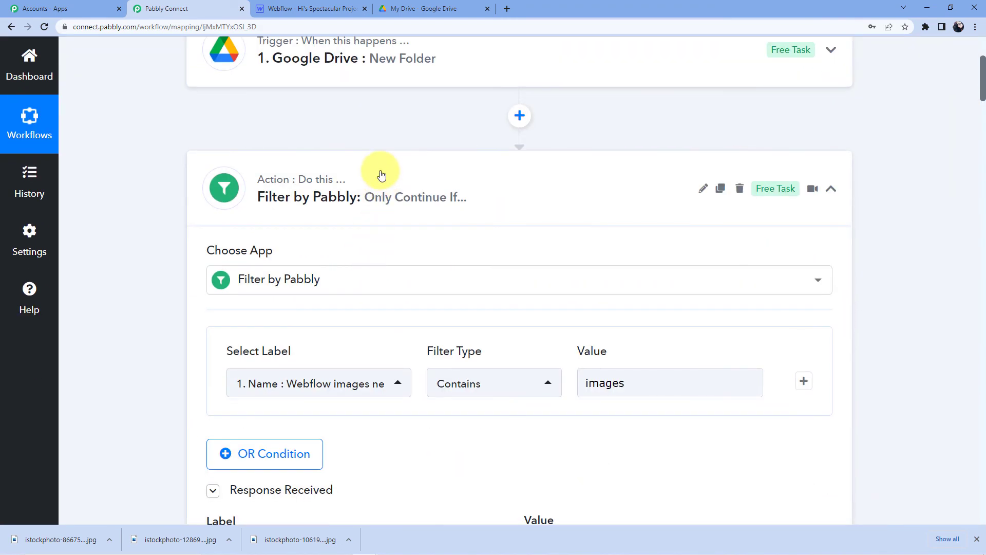
left_click(354, 174)
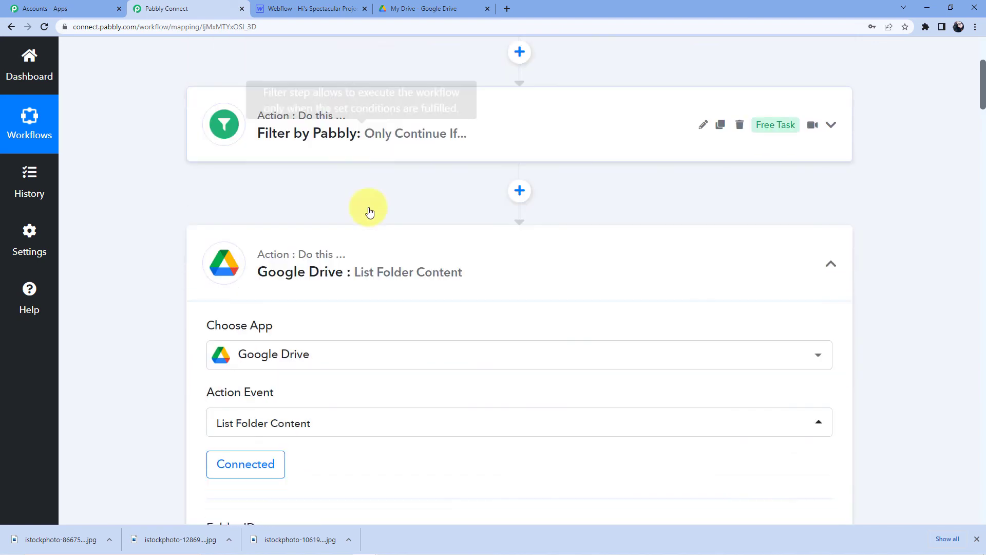
scroll(365, 199, "down", 2)
left_click(372, 205)
scroll(371, 205, "down", 4)
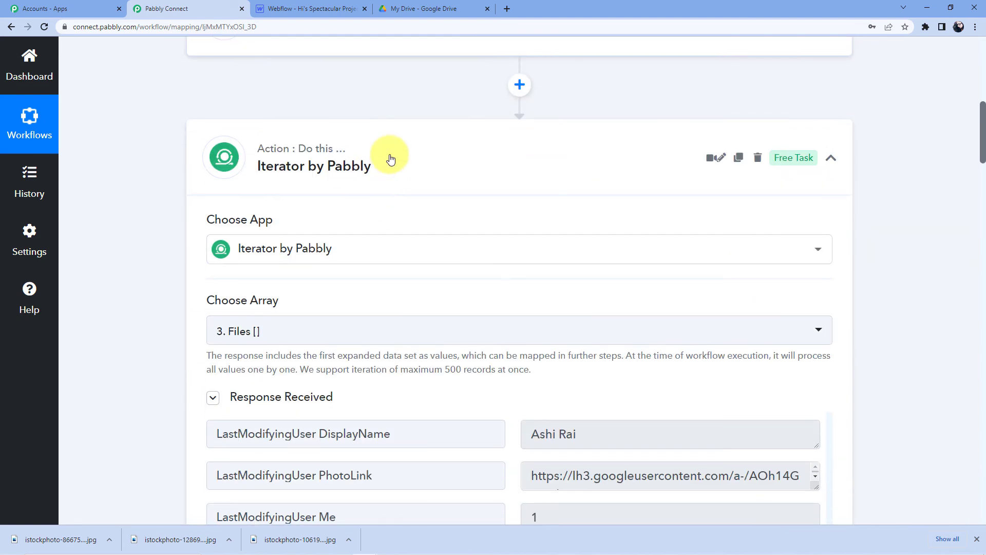
left_click(387, 157)
left_click(377, 284)
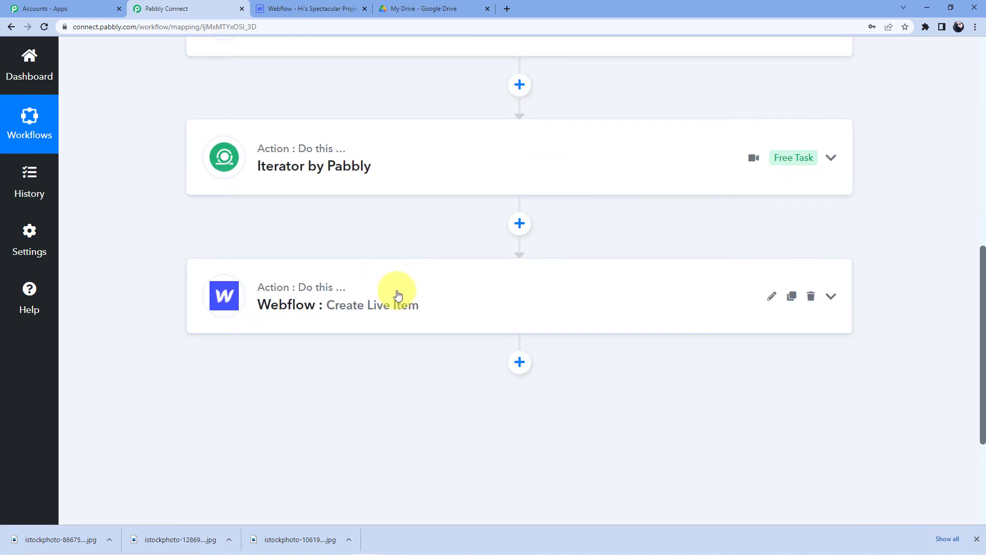
scroll(396, 293, "up", 10)
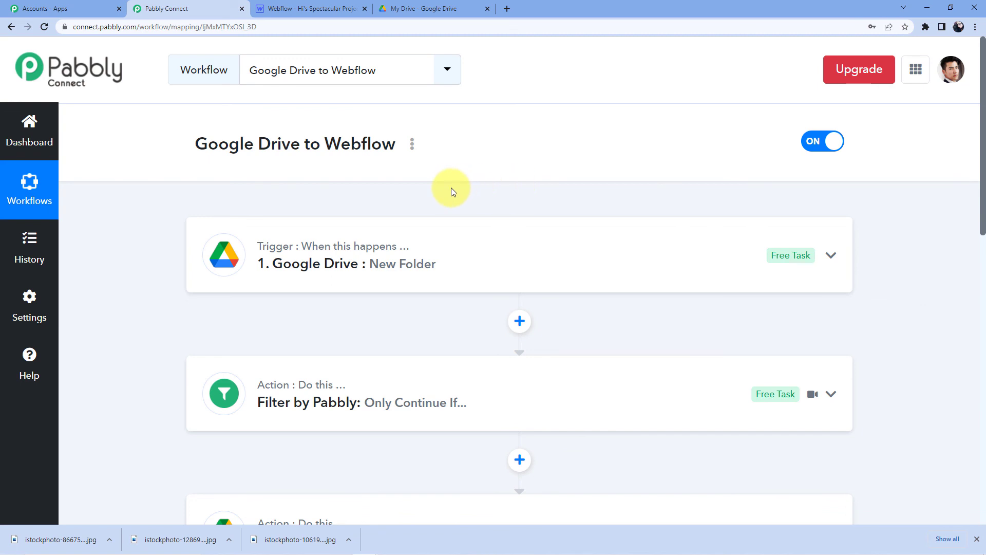
scroll(451, 191, "down", 9)
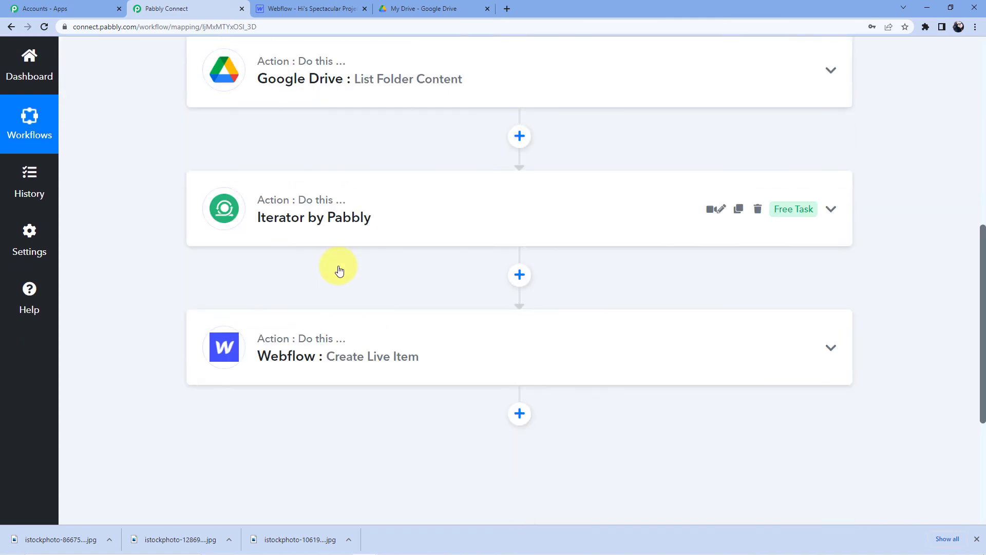
scroll(338, 266, "up", 9)
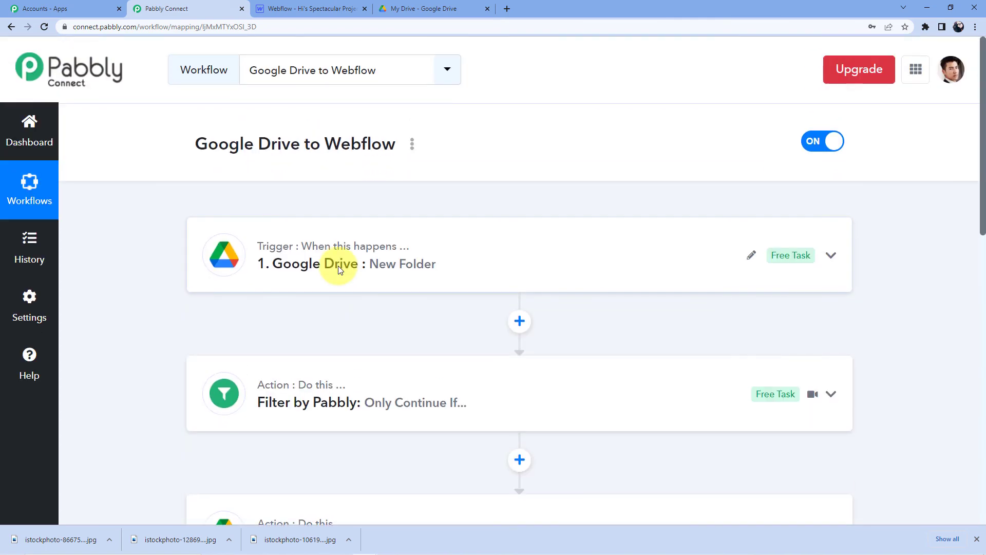